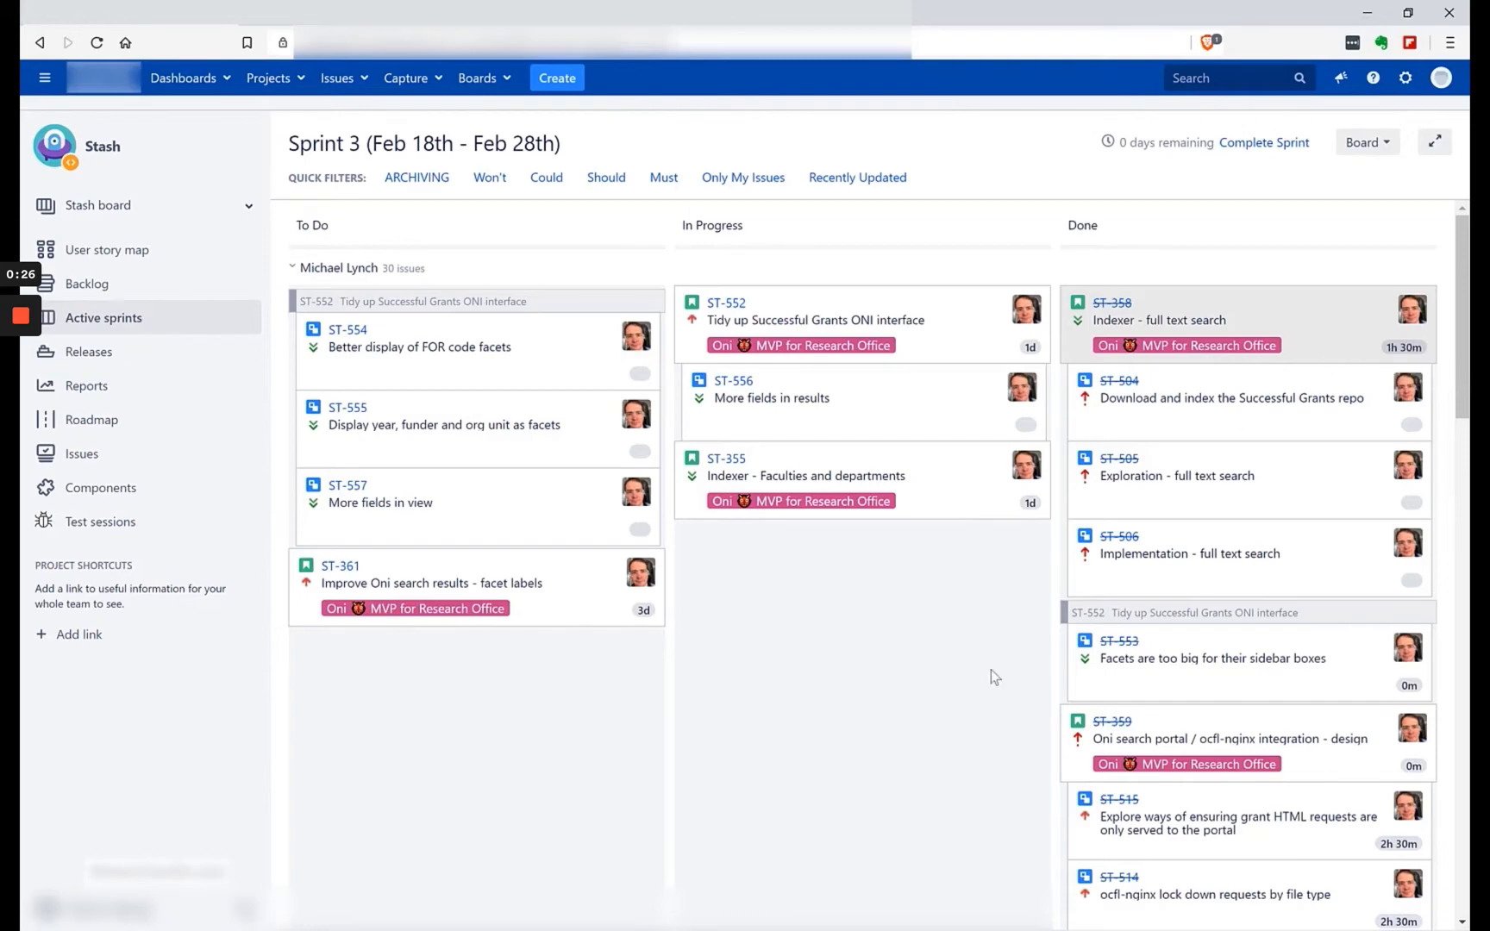
Look over the Sprint 3 board's To Do, In Progress and Done issues for every assignee.
{"action": "scroll", "coordinate": [943, 790], "scroll_direction": "down", "scroll_amount": 1}
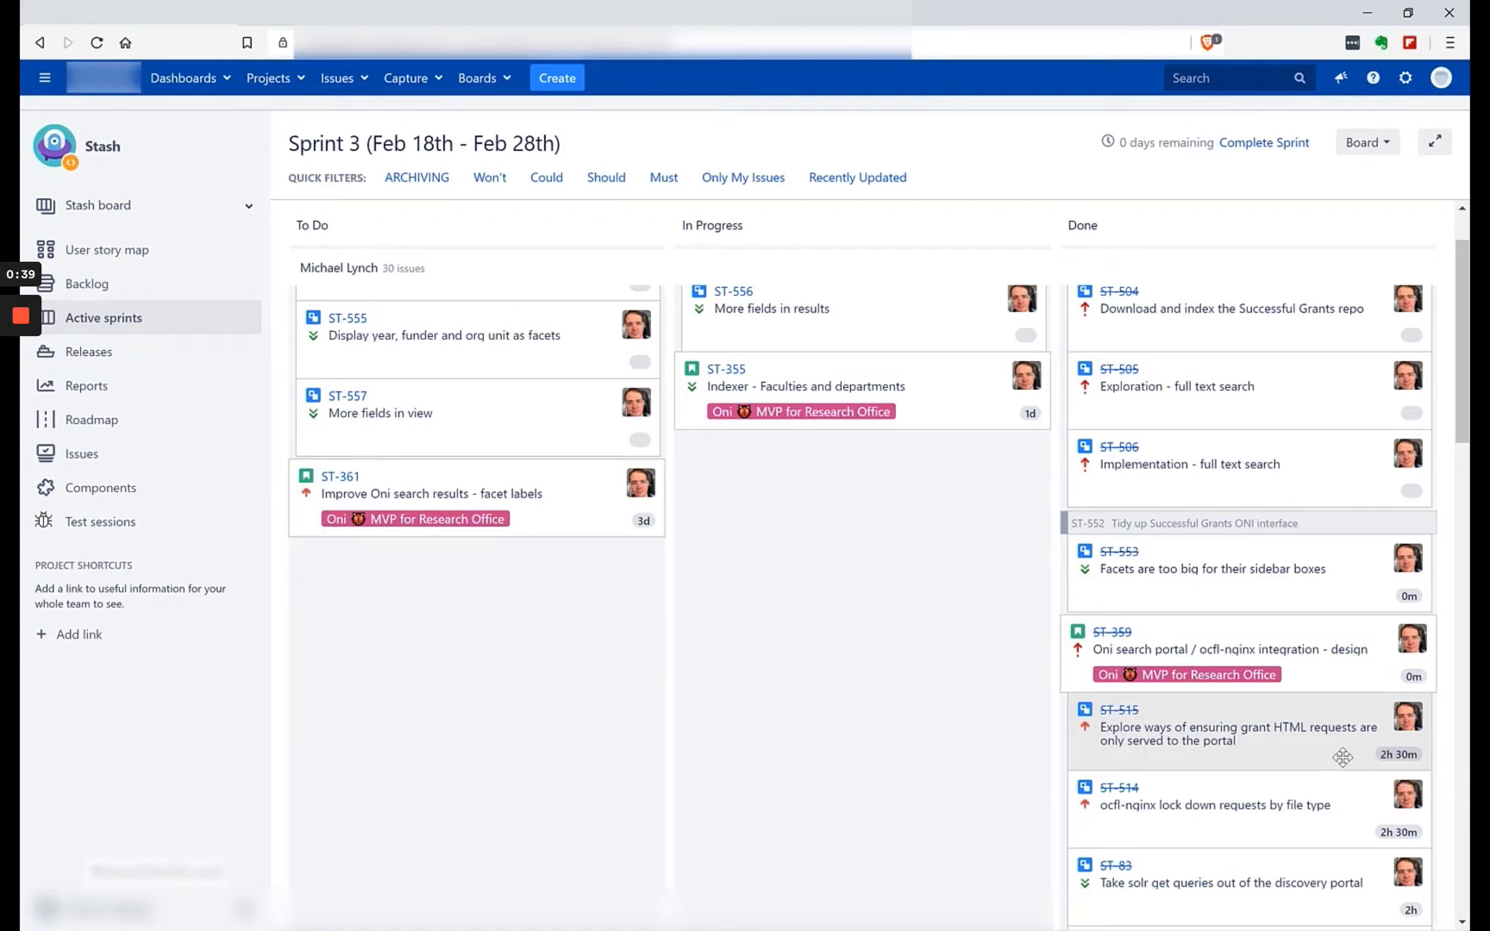
{"action": "scroll", "coordinate": [1353, 561], "scroll_direction": "up", "scroll_amount": 1}
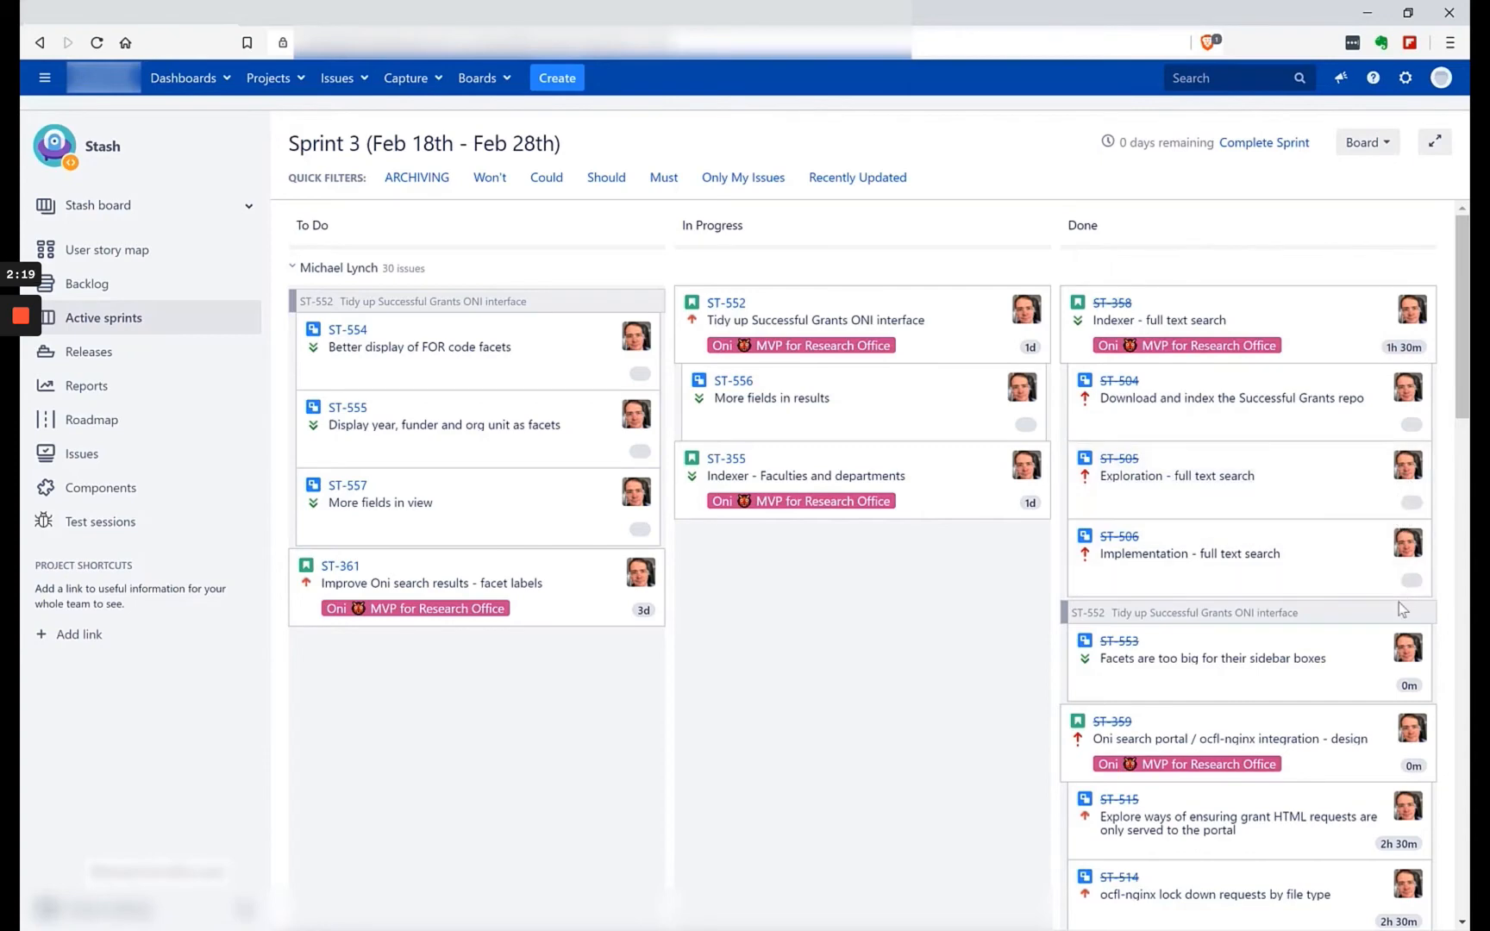
{"action": "scroll", "coordinate": [1468, 320], "scroll_direction": "down", "scroll_amount": 2}
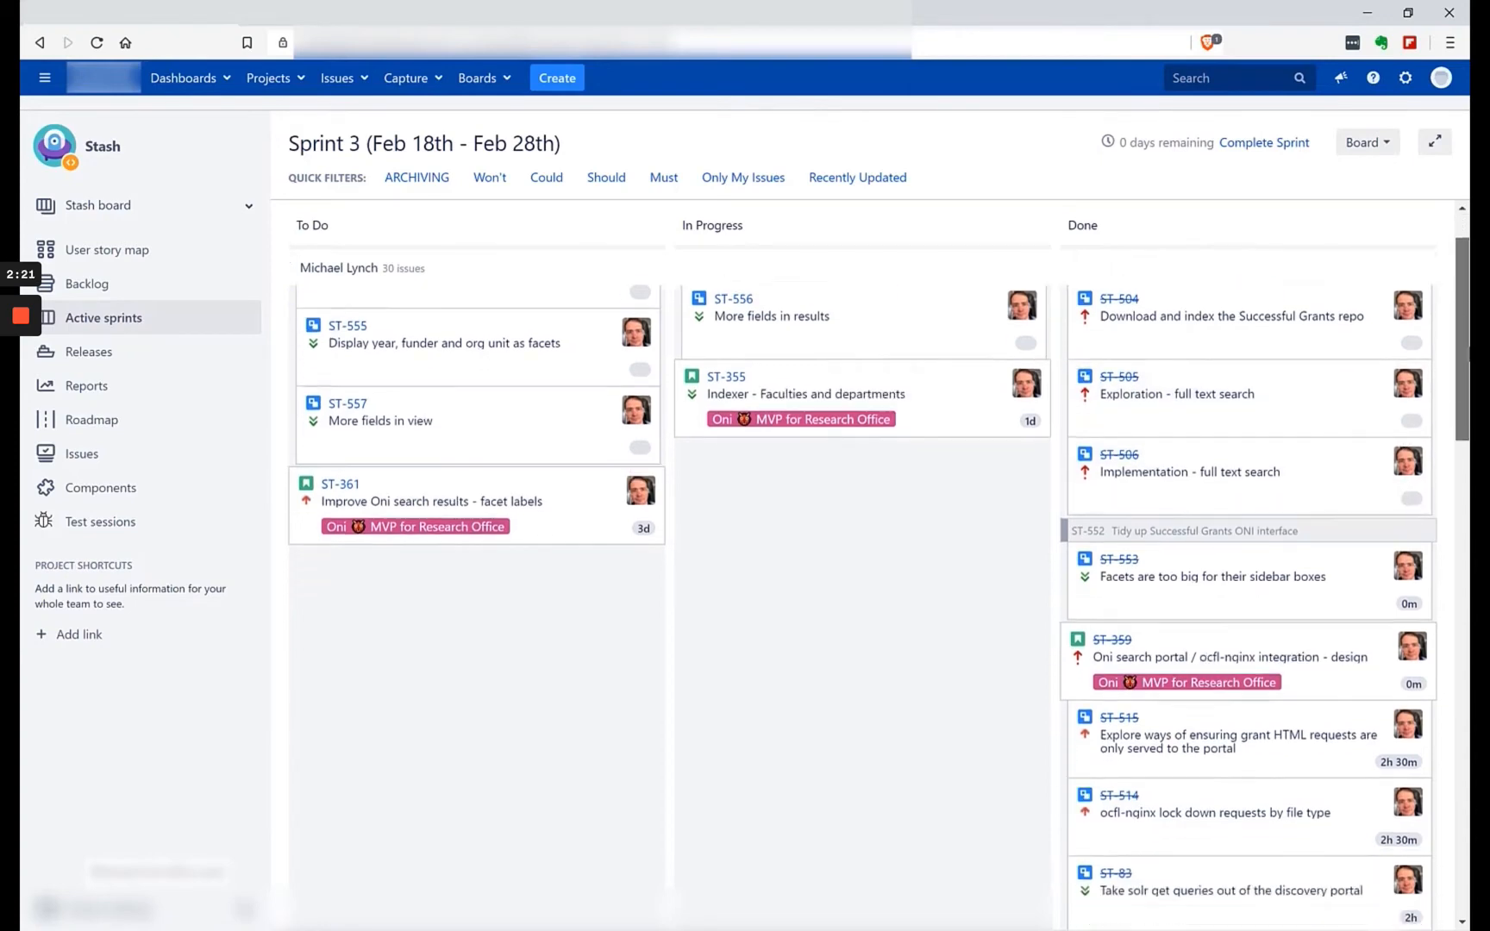
{"action": "scroll", "coordinate": [1250, 604], "scroll_direction": "down", "scroll_amount": 6}
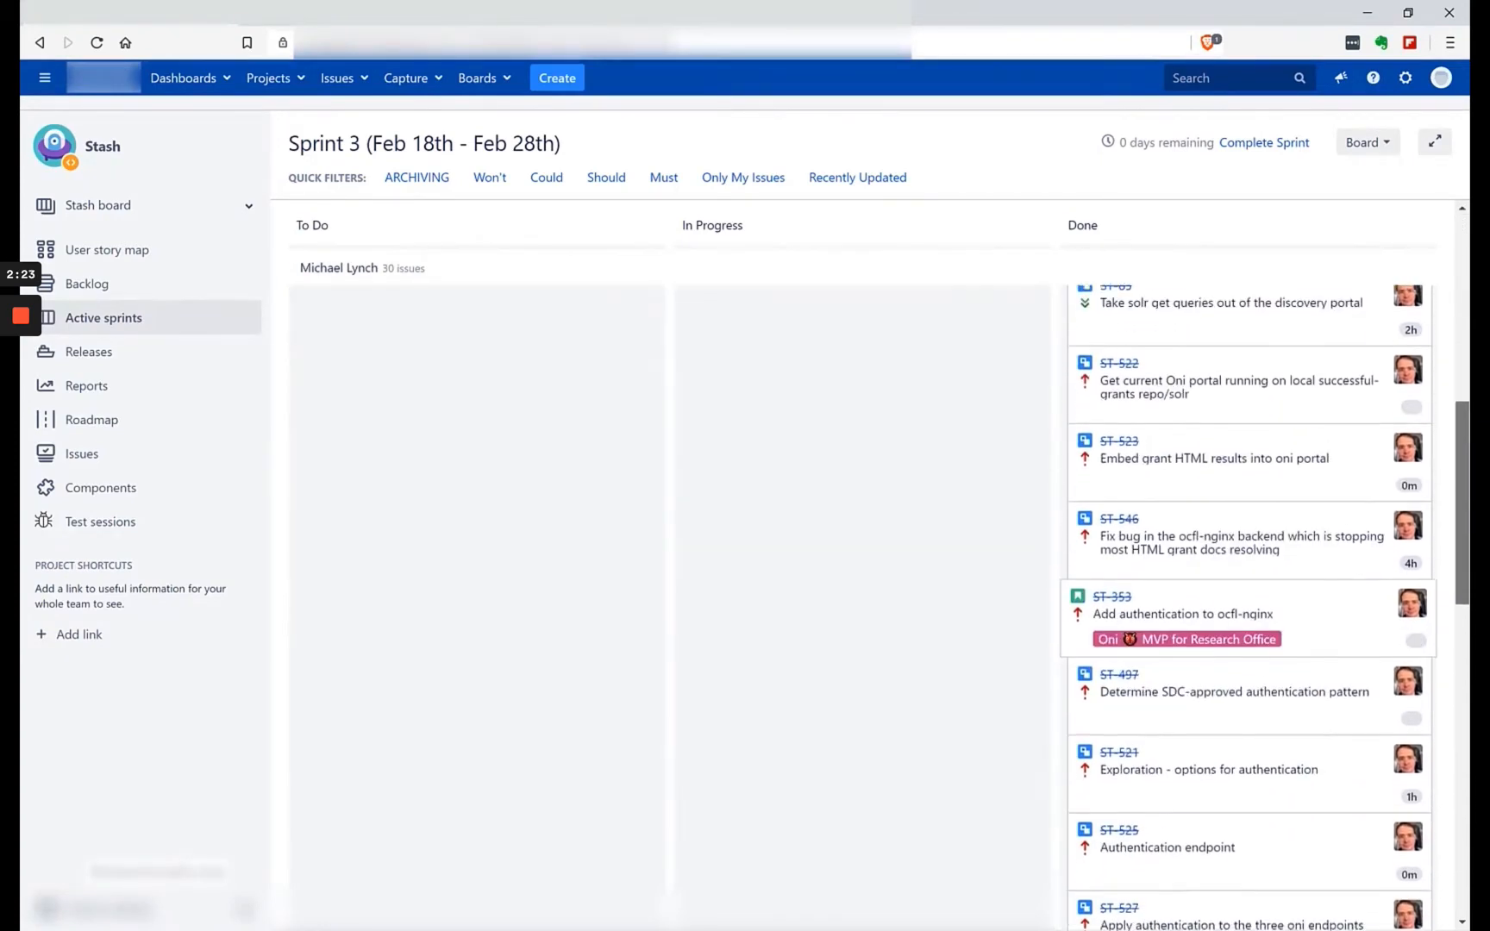
{"action": "scroll", "coordinate": [1246, 575], "scroll_direction": "down", "scroll_amount": 1}
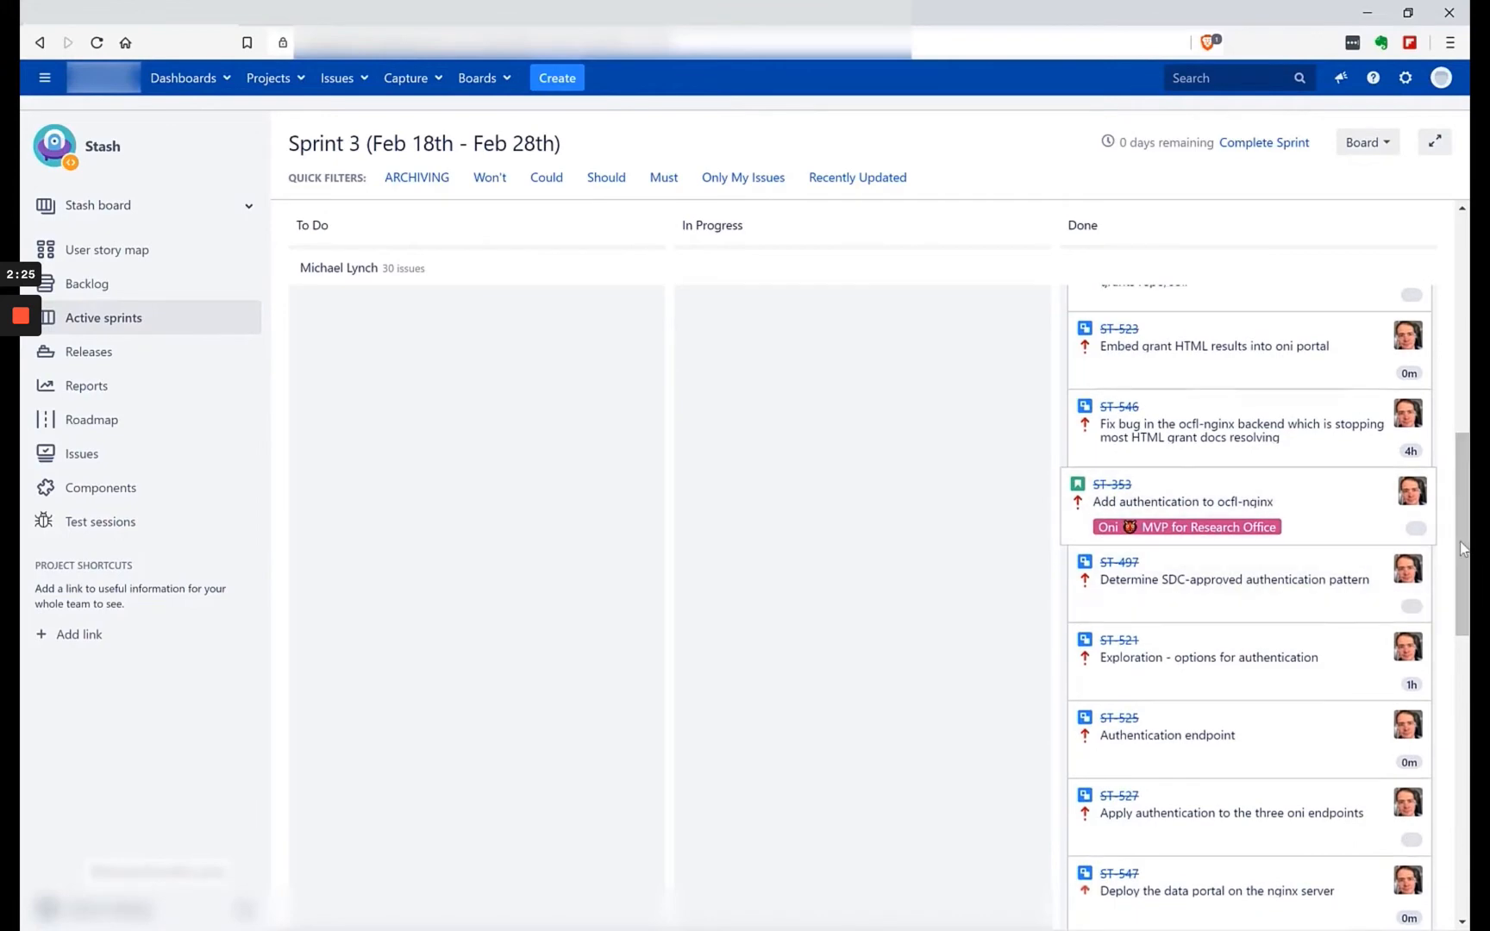
{"action": "left_click_drag", "start_coordinate": [1463, 556], "coordinate": [1422, 263]}
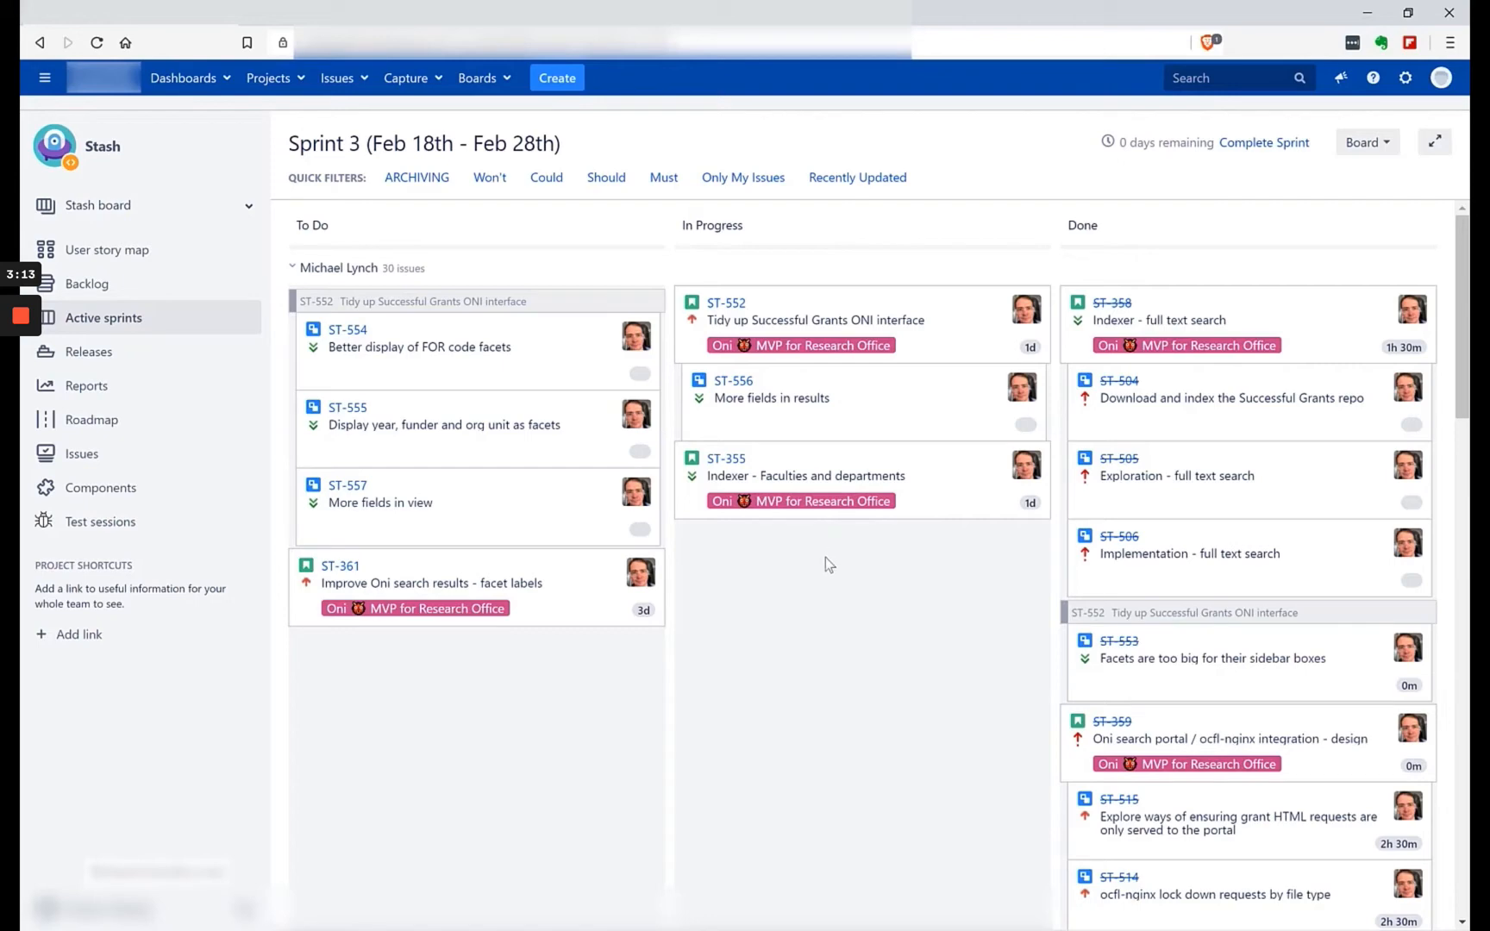
{"action": "scroll", "coordinate": [941, 621], "scroll_direction": "down", "scroll_amount": 3}
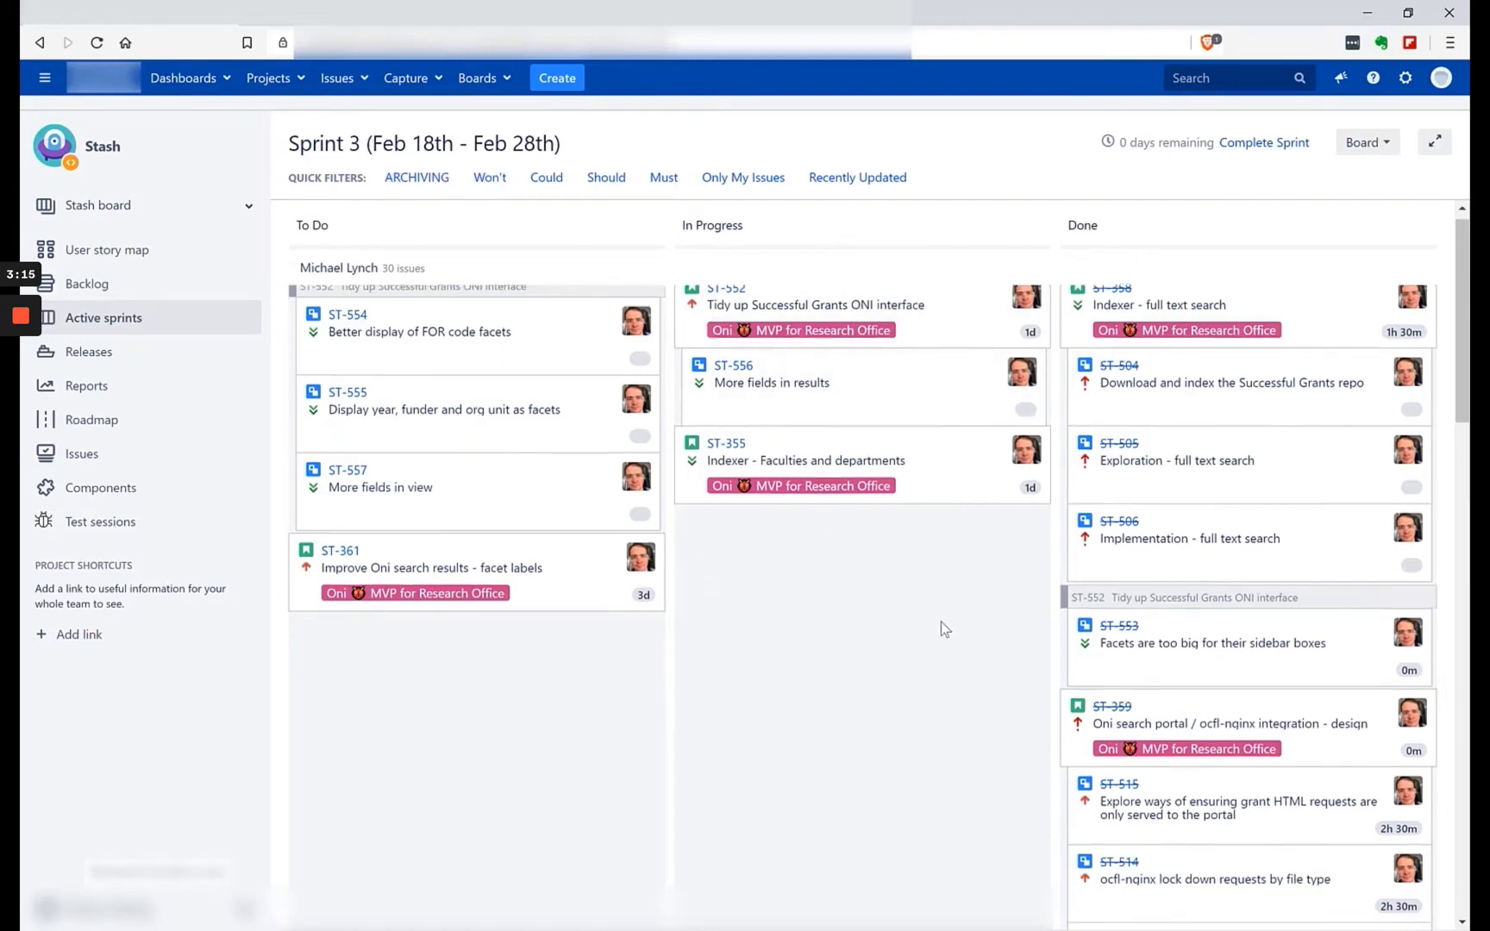
{"action": "scroll", "coordinate": [928, 623], "scroll_direction": "down", "scroll_amount": 15}
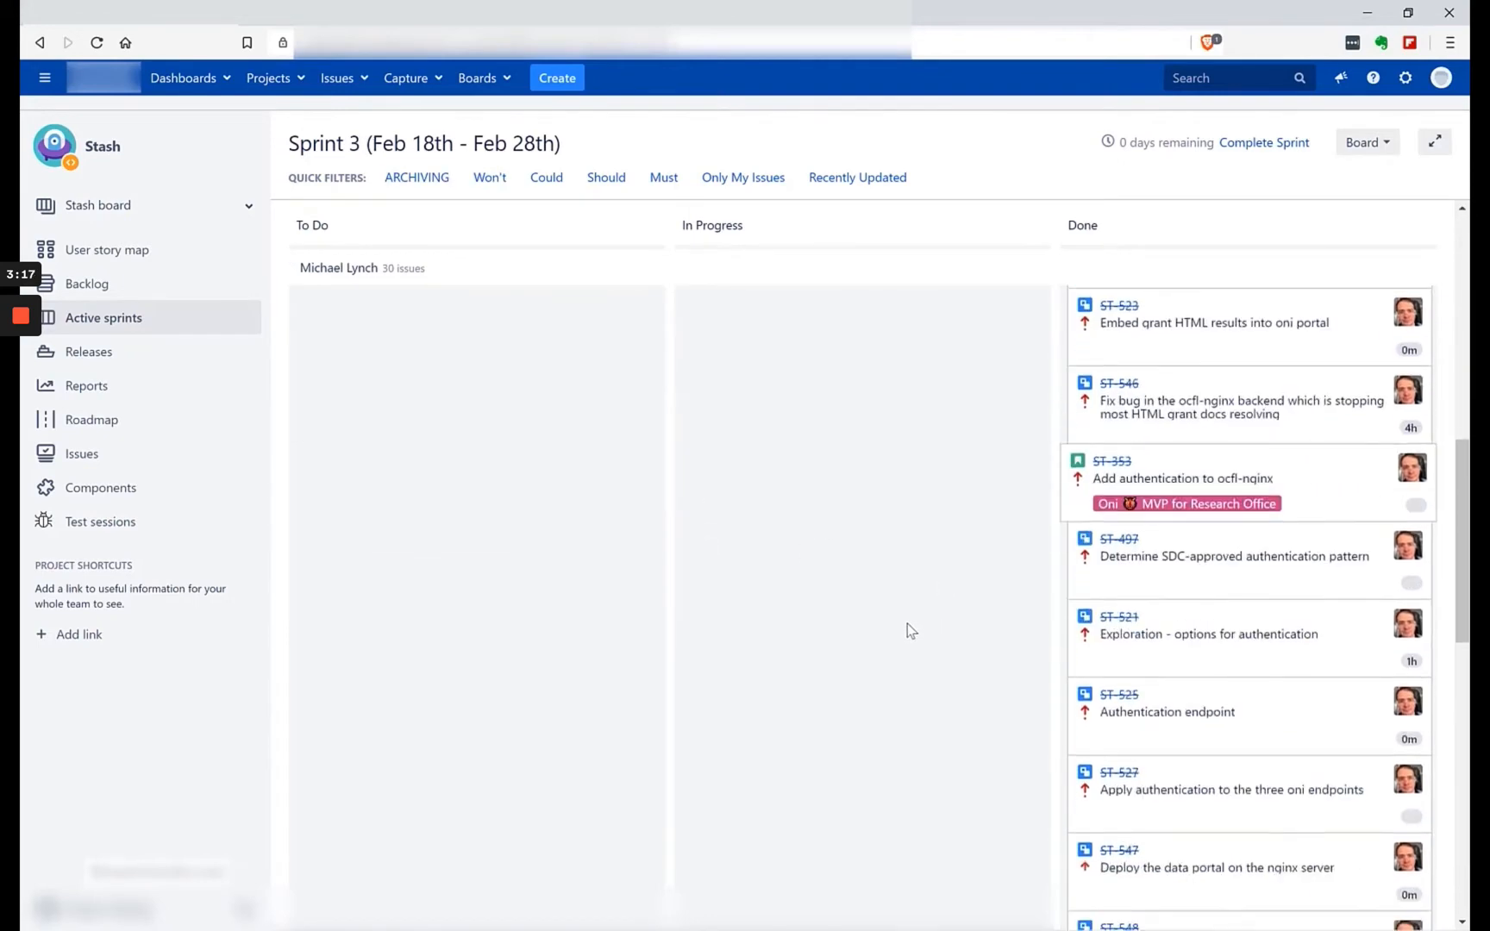
{"action": "scroll", "coordinate": [901, 624], "scroll_direction": "down", "scroll_amount": 10}
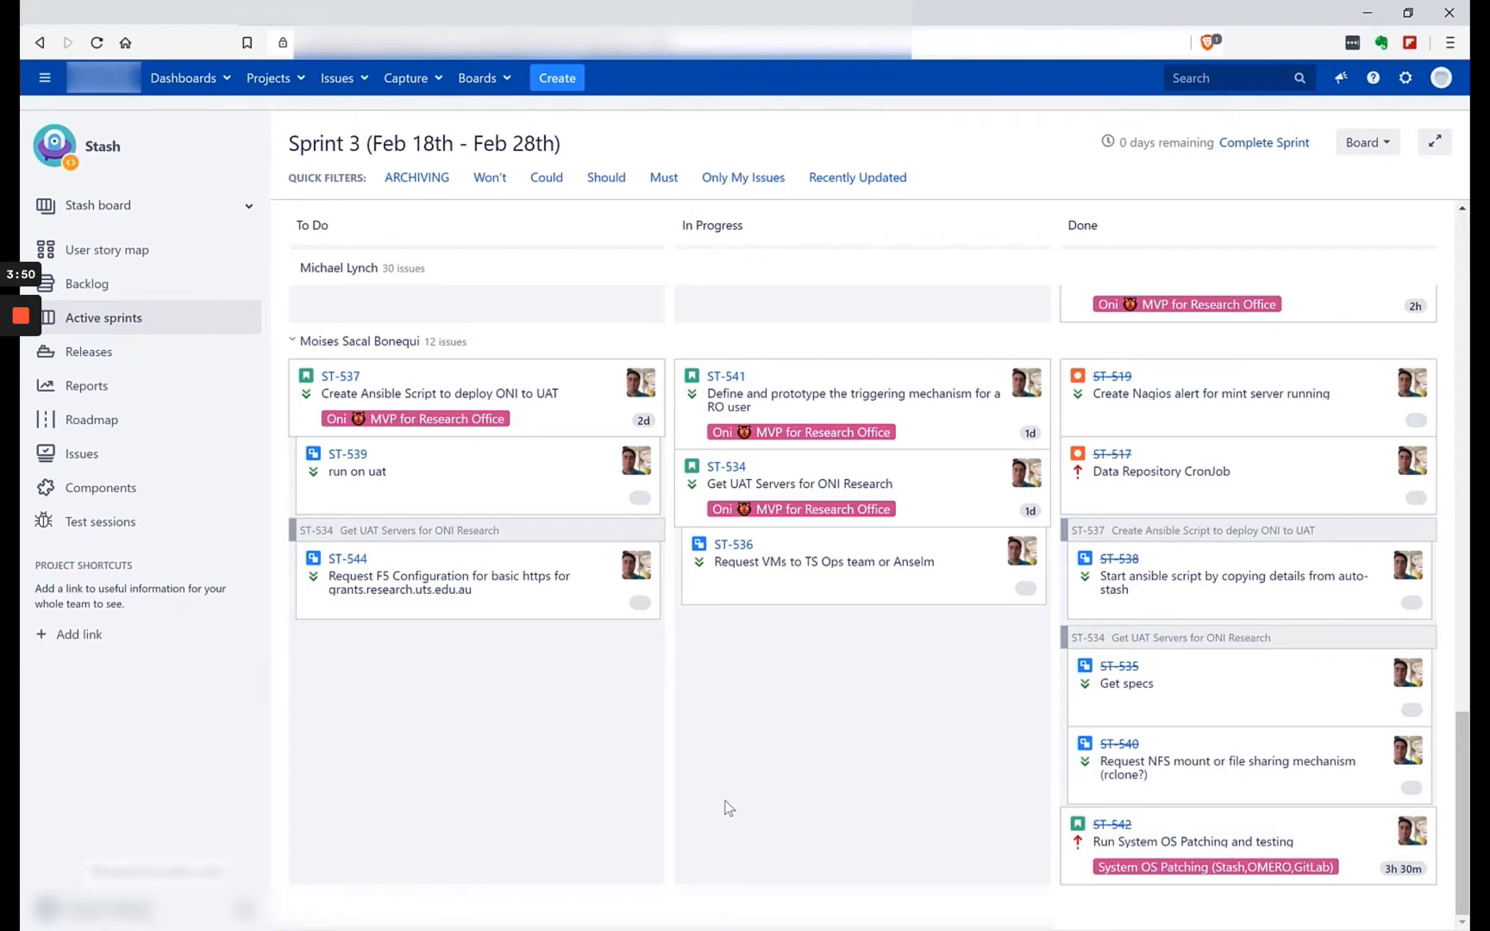
{"action": "scroll", "coordinate": [728, 807], "scroll_direction": "up", "scroll_amount": 15}
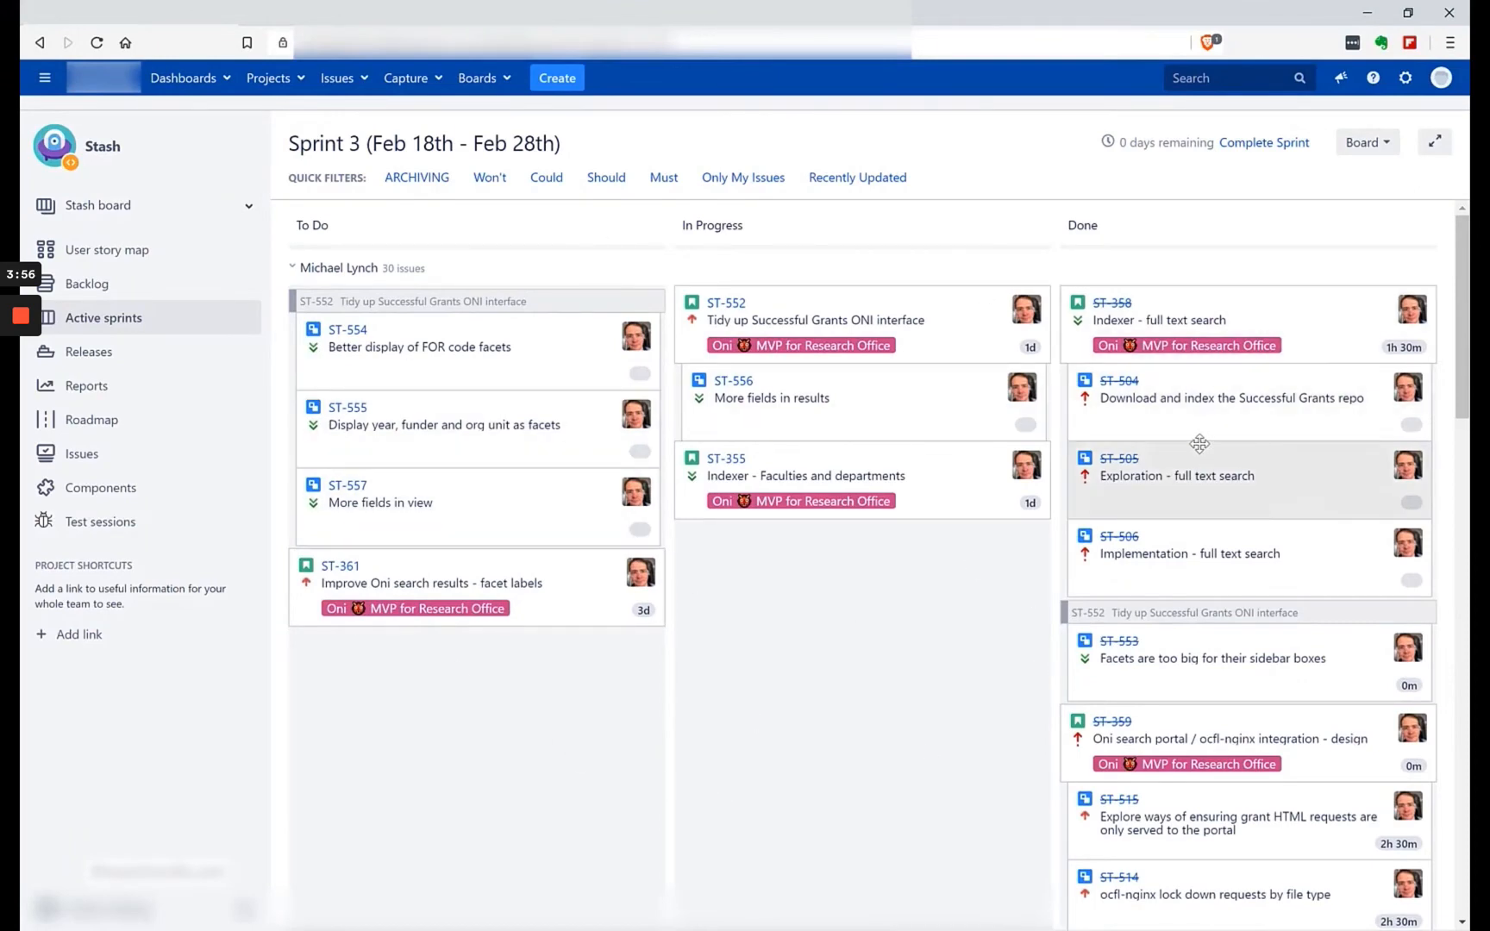
Open the completed story ST-358, Indexer - full text search, in a new browser tab and look at its title.
{"action": "left_click", "coordinate": [1118, 314]}
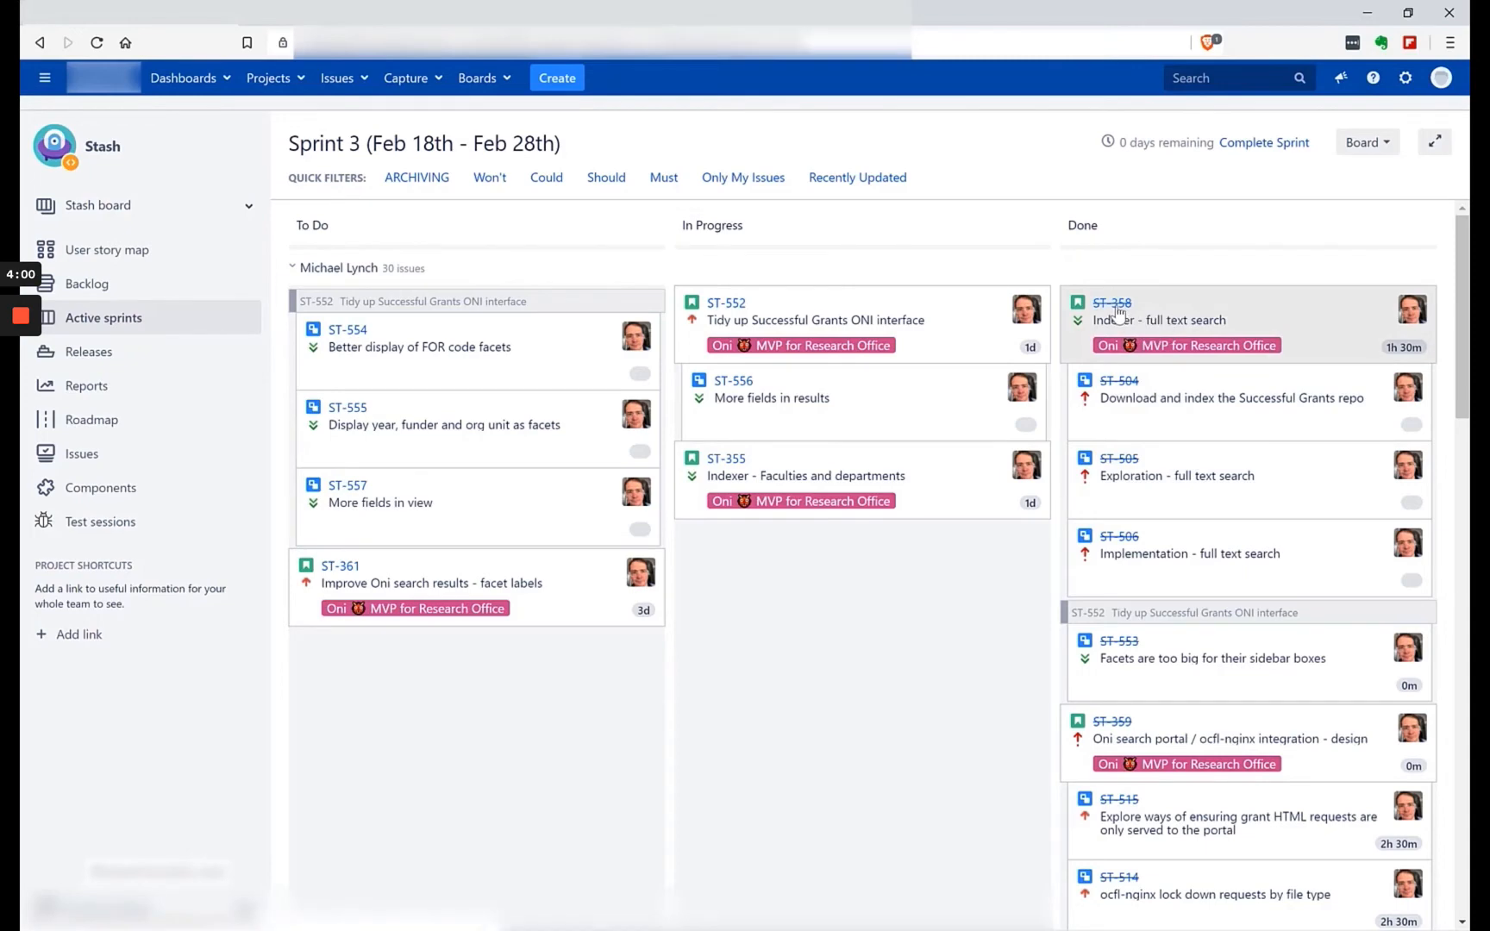
{"action": "right_click", "coordinate": [1118, 315]}
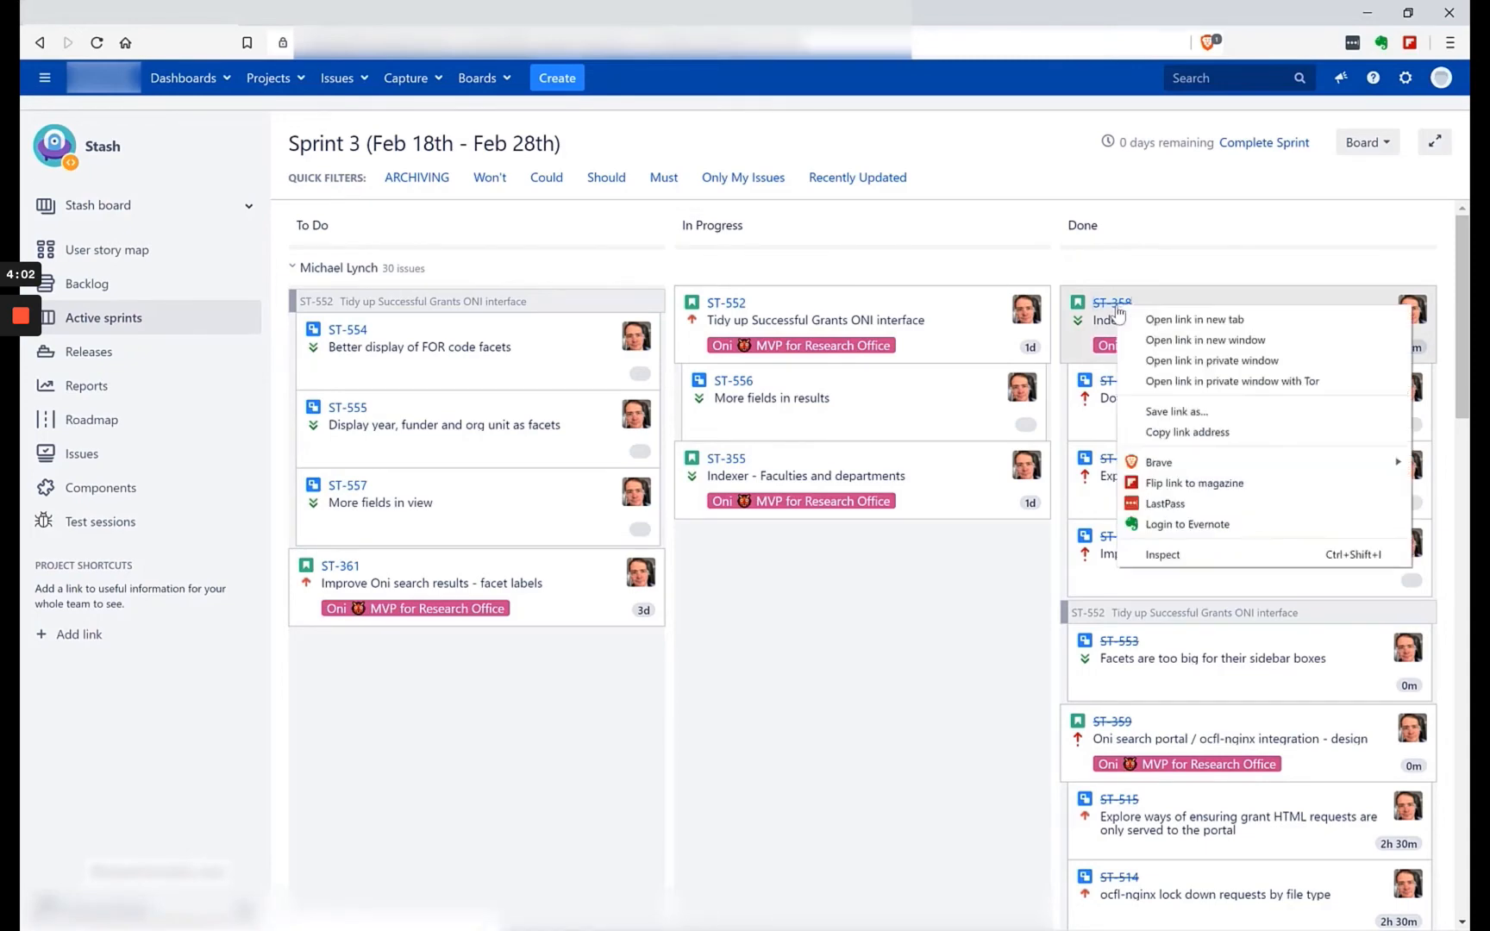
{"action": "left_click", "coordinate": [1159, 321]}
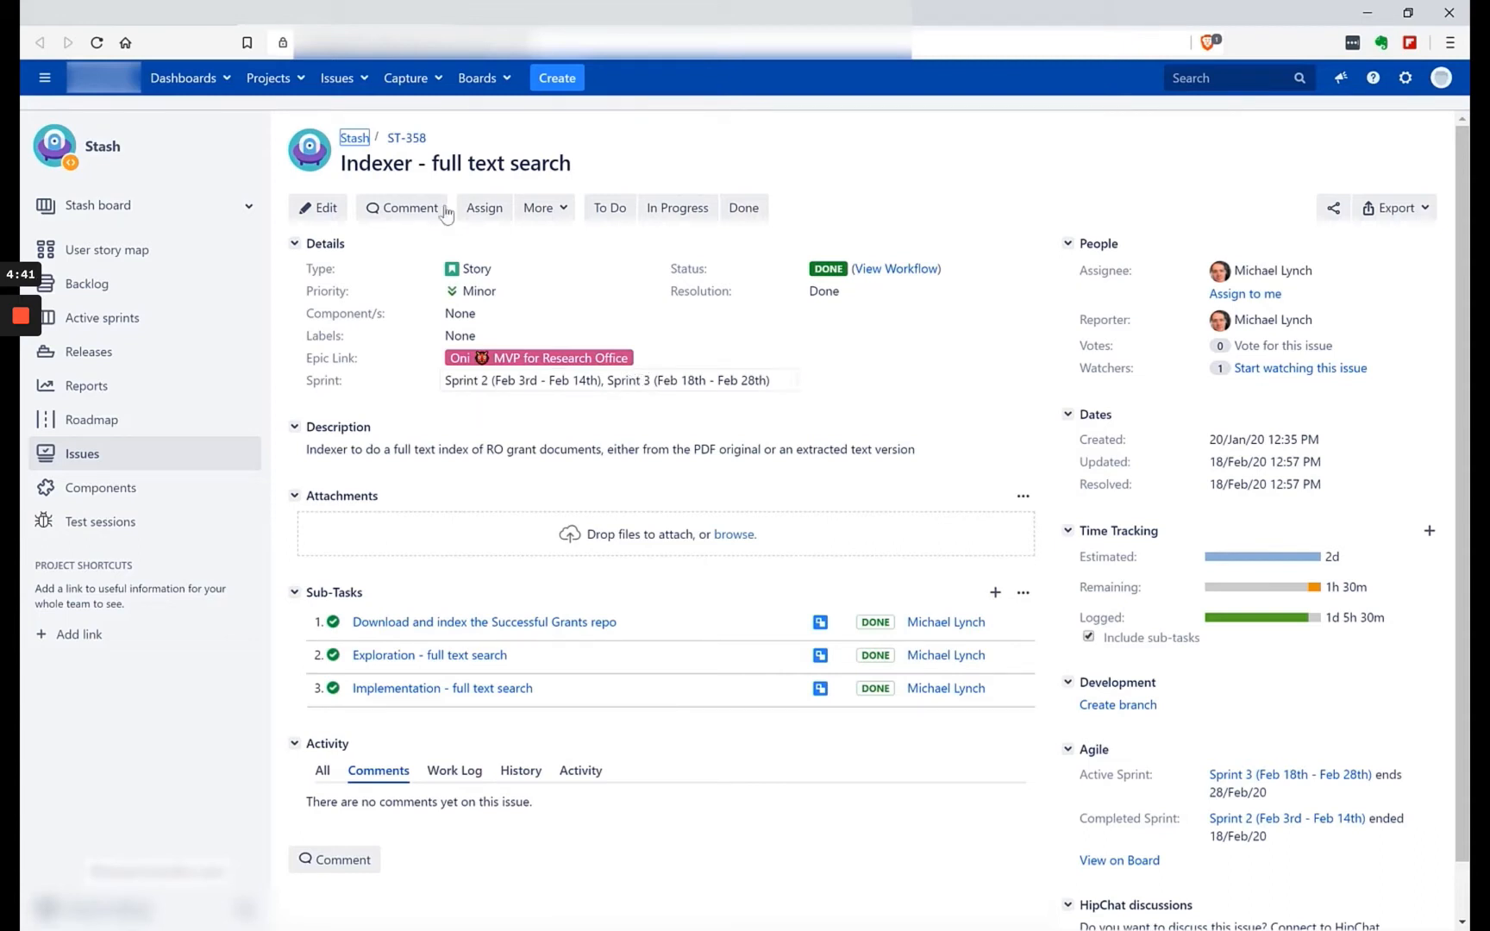
{"action": "left_click", "coordinate": [578, 170]}
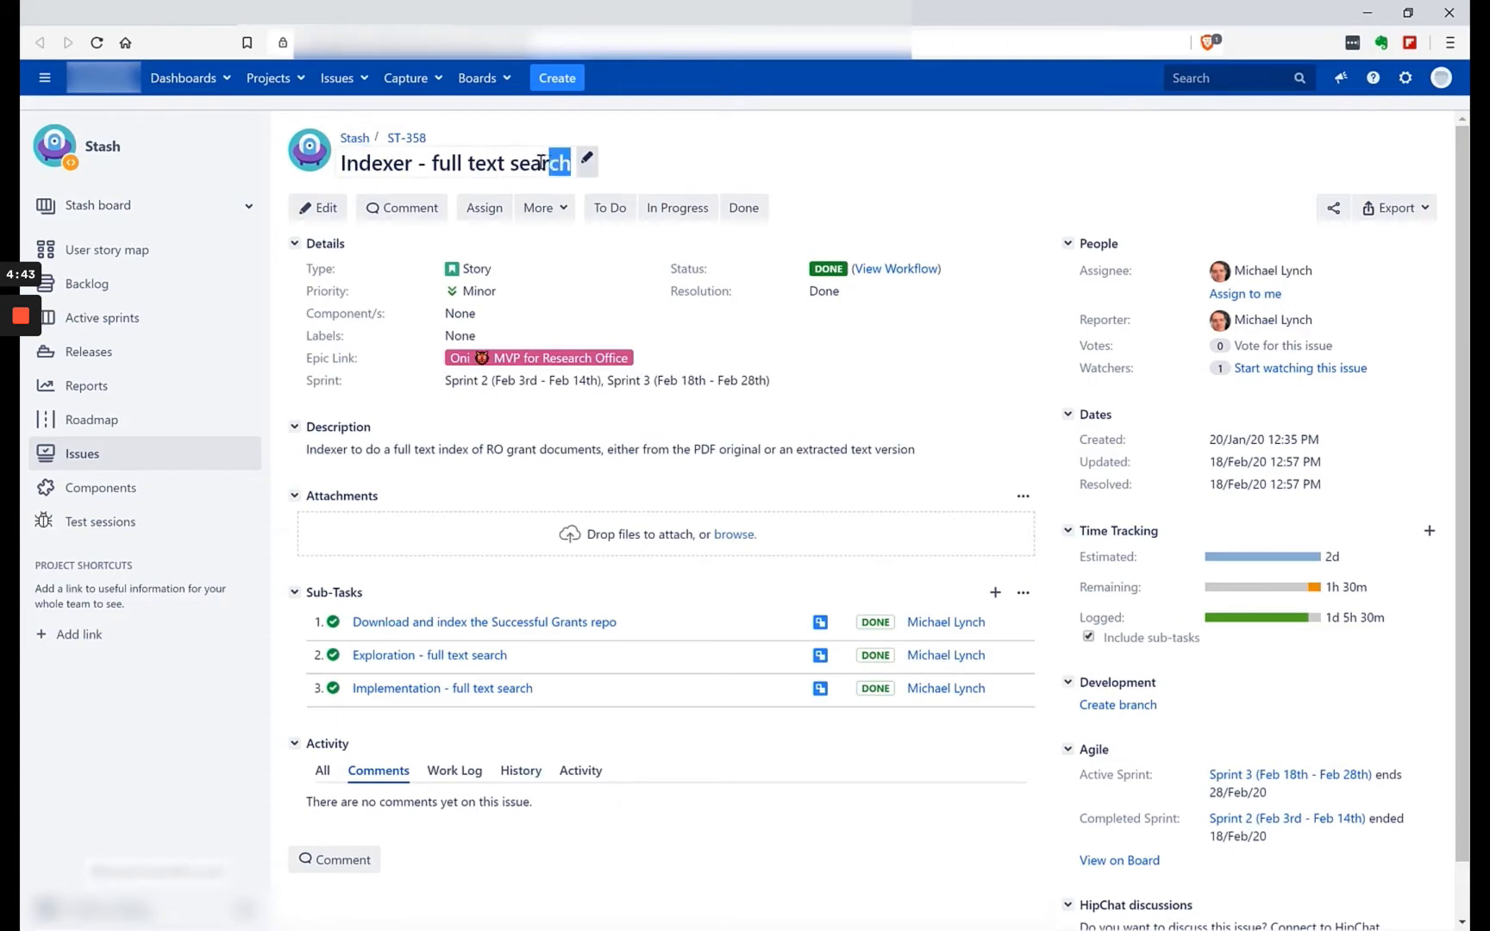
{"action": "left_click", "coordinate": [683, 162]}
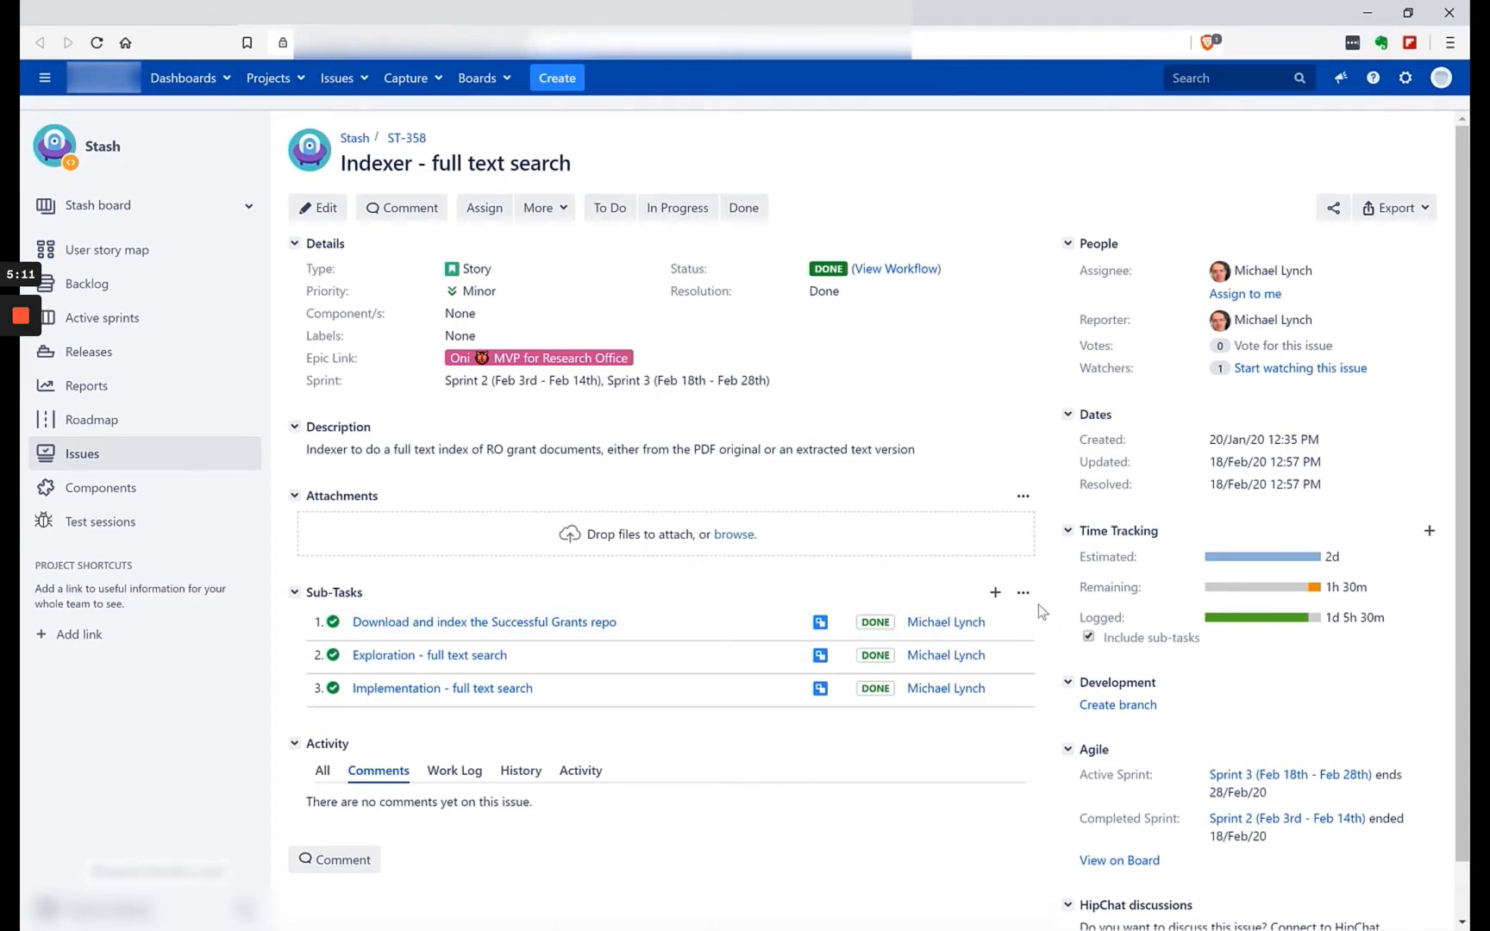
Show all activity on story ST-358 and read through its chronological entries.
{"action": "scroll", "coordinate": [963, 642], "scroll_direction": "down", "scroll_amount": 1}
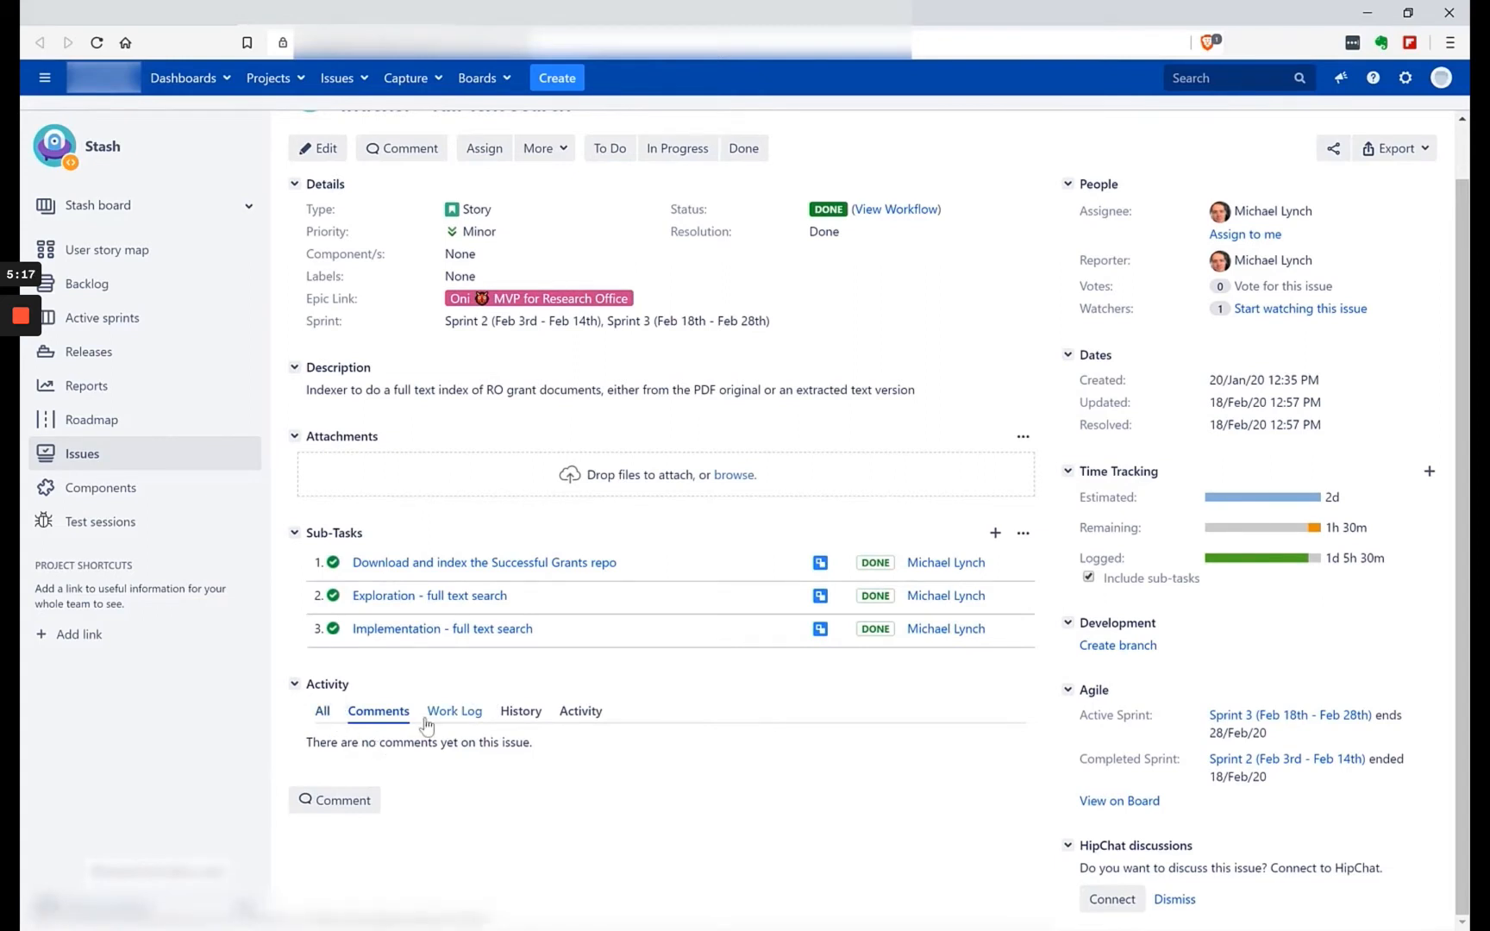
{"action": "left_click", "coordinate": [323, 721]}
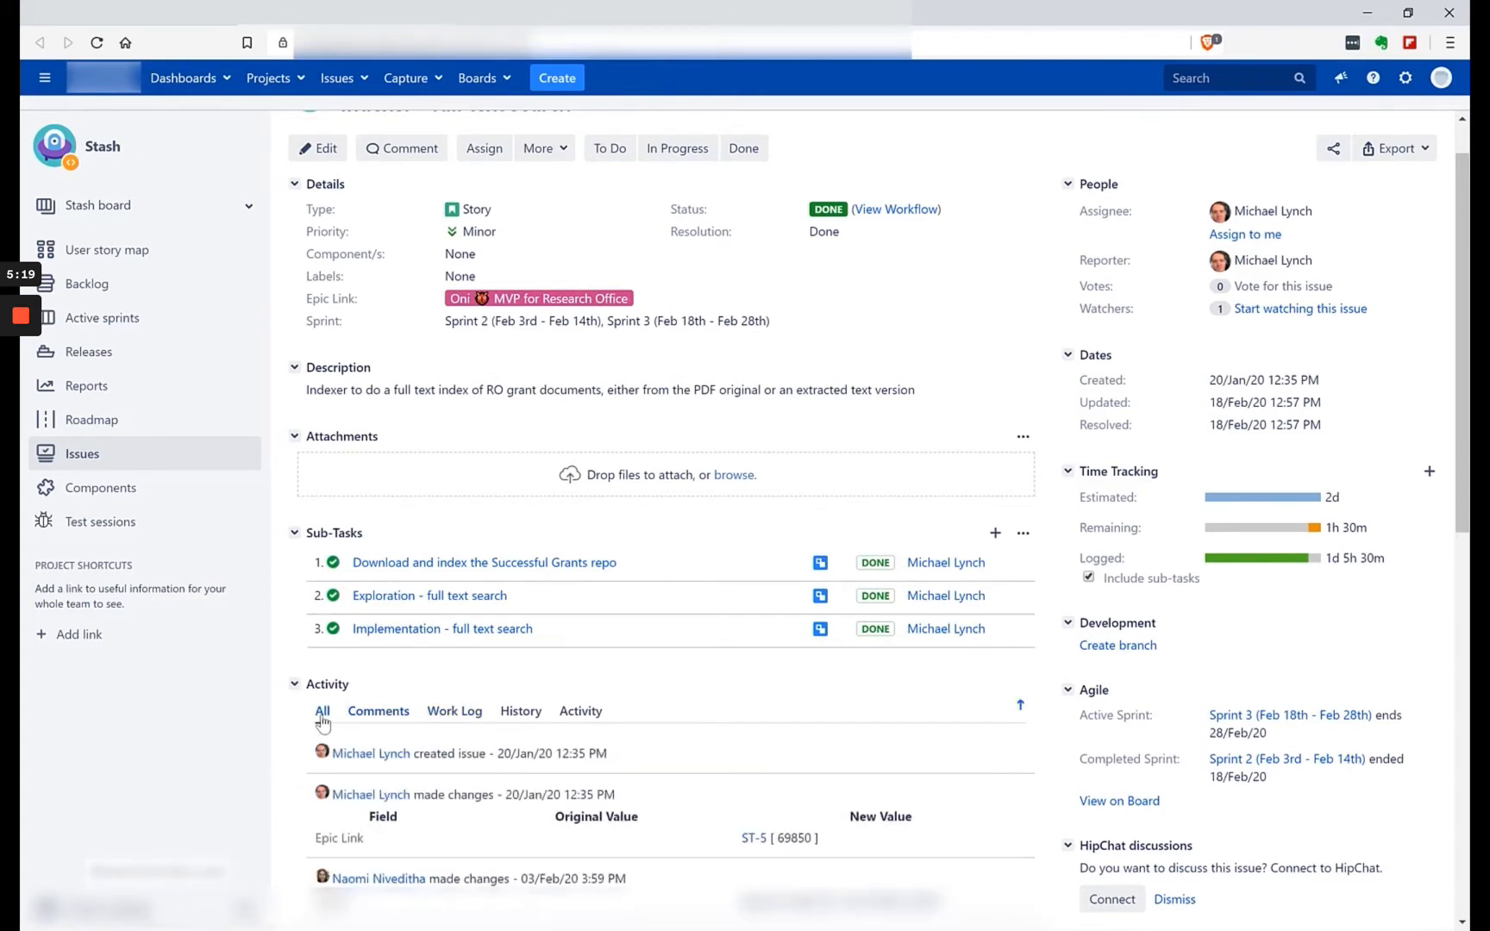
{"action": "scroll", "coordinate": [405, 741], "scroll_direction": "down", "scroll_amount": 2}
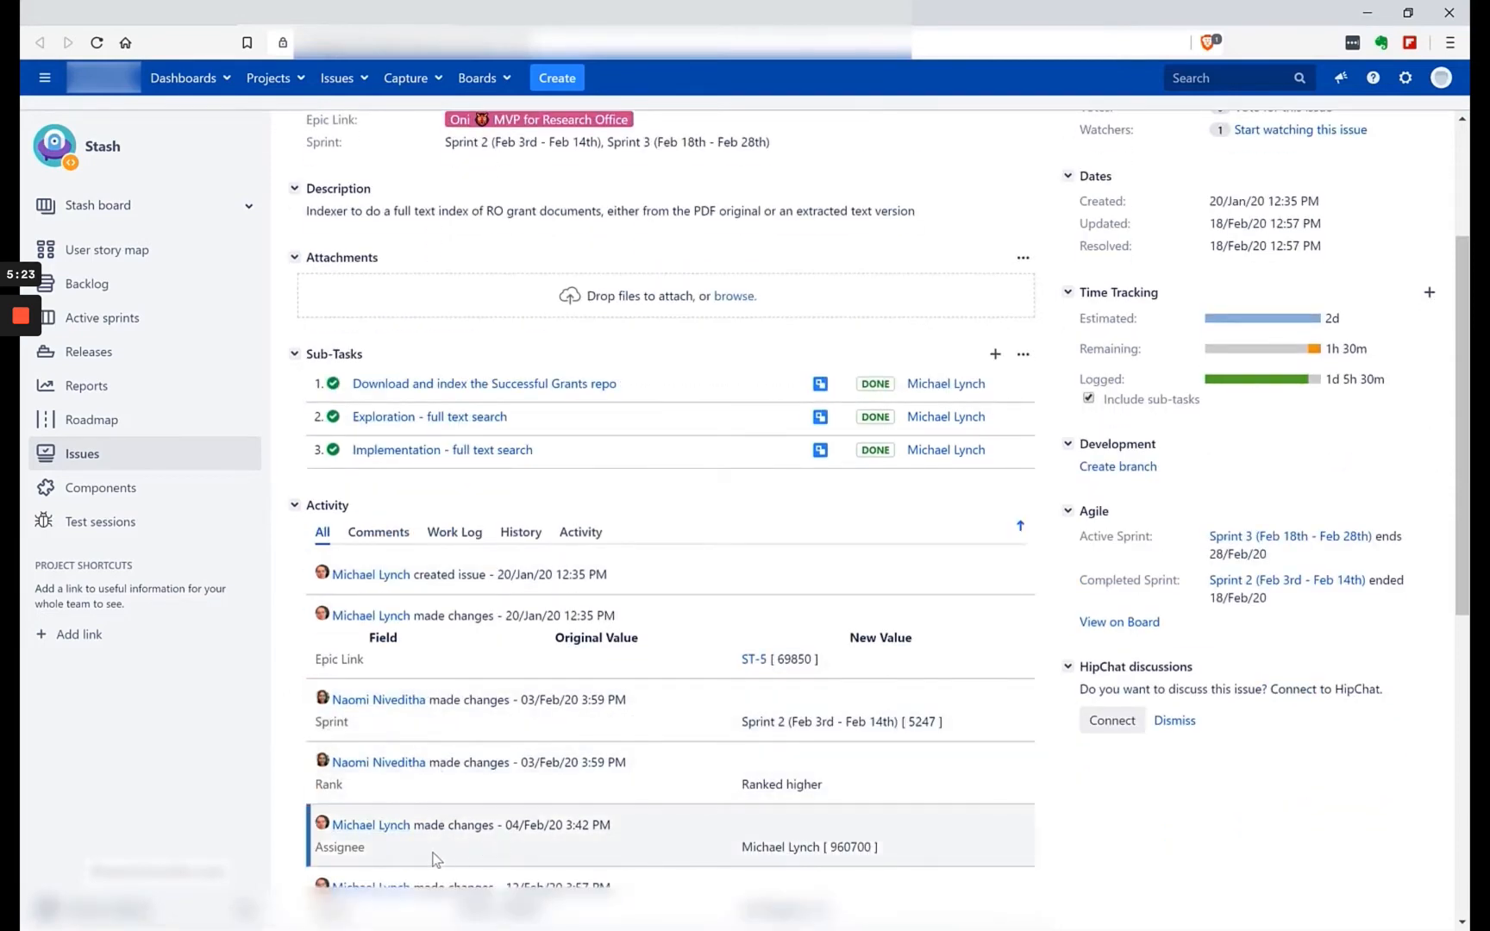
{"action": "scroll", "coordinate": [435, 859], "scroll_direction": "down", "scroll_amount": 3}
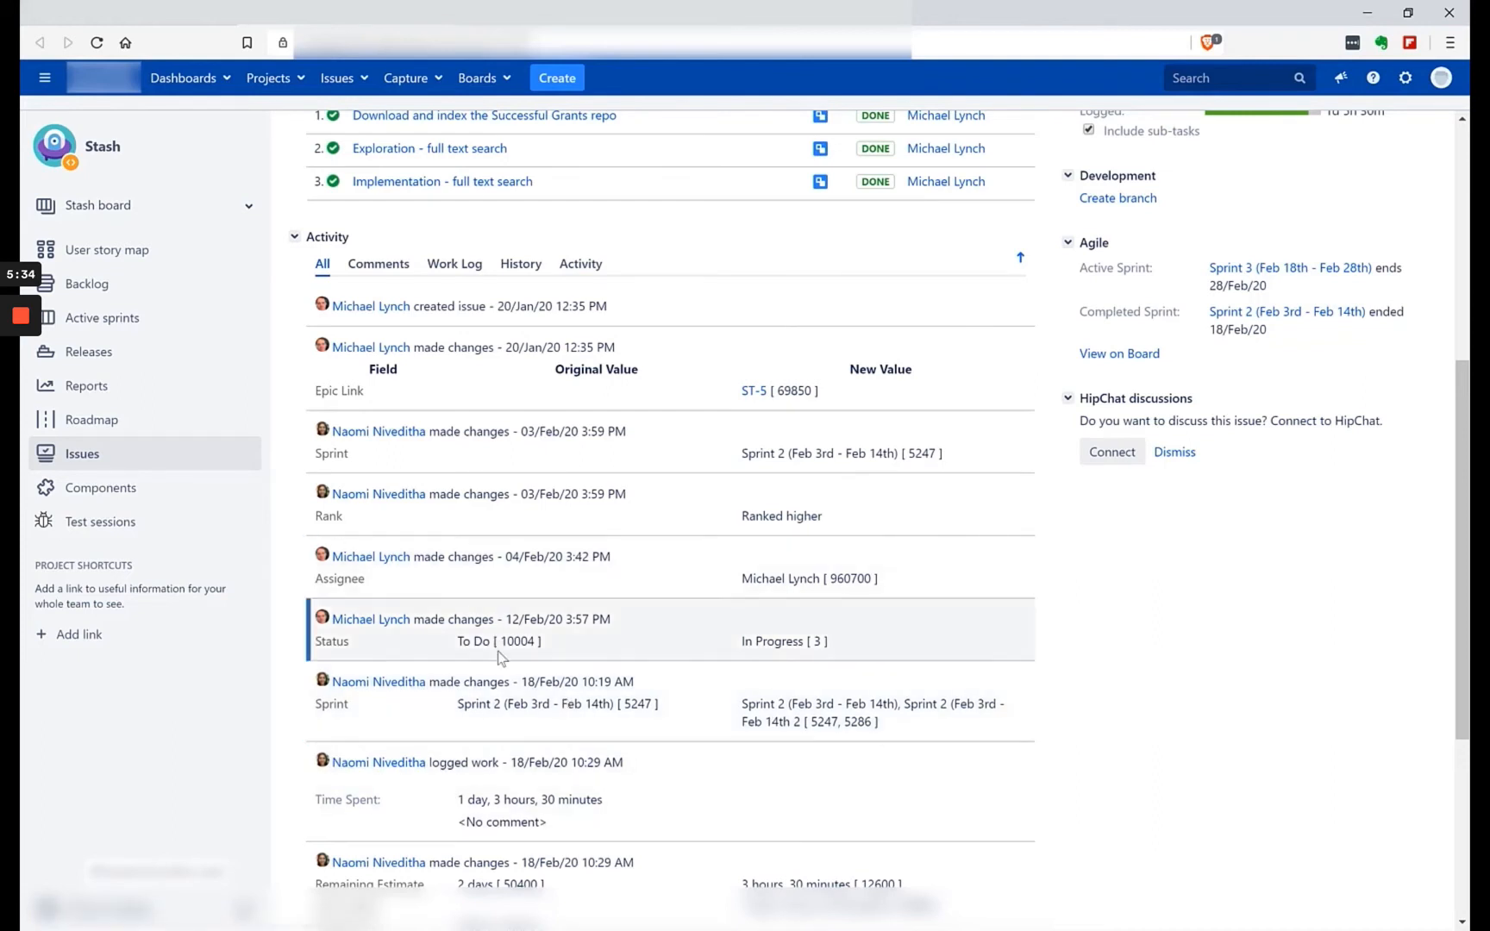
{"action": "scroll", "coordinate": [498, 657], "scroll_direction": "up", "scroll_amount": 1}
{"action": "scroll", "coordinate": [499, 657], "scroll_direction": "up", "scroll_amount": 5}
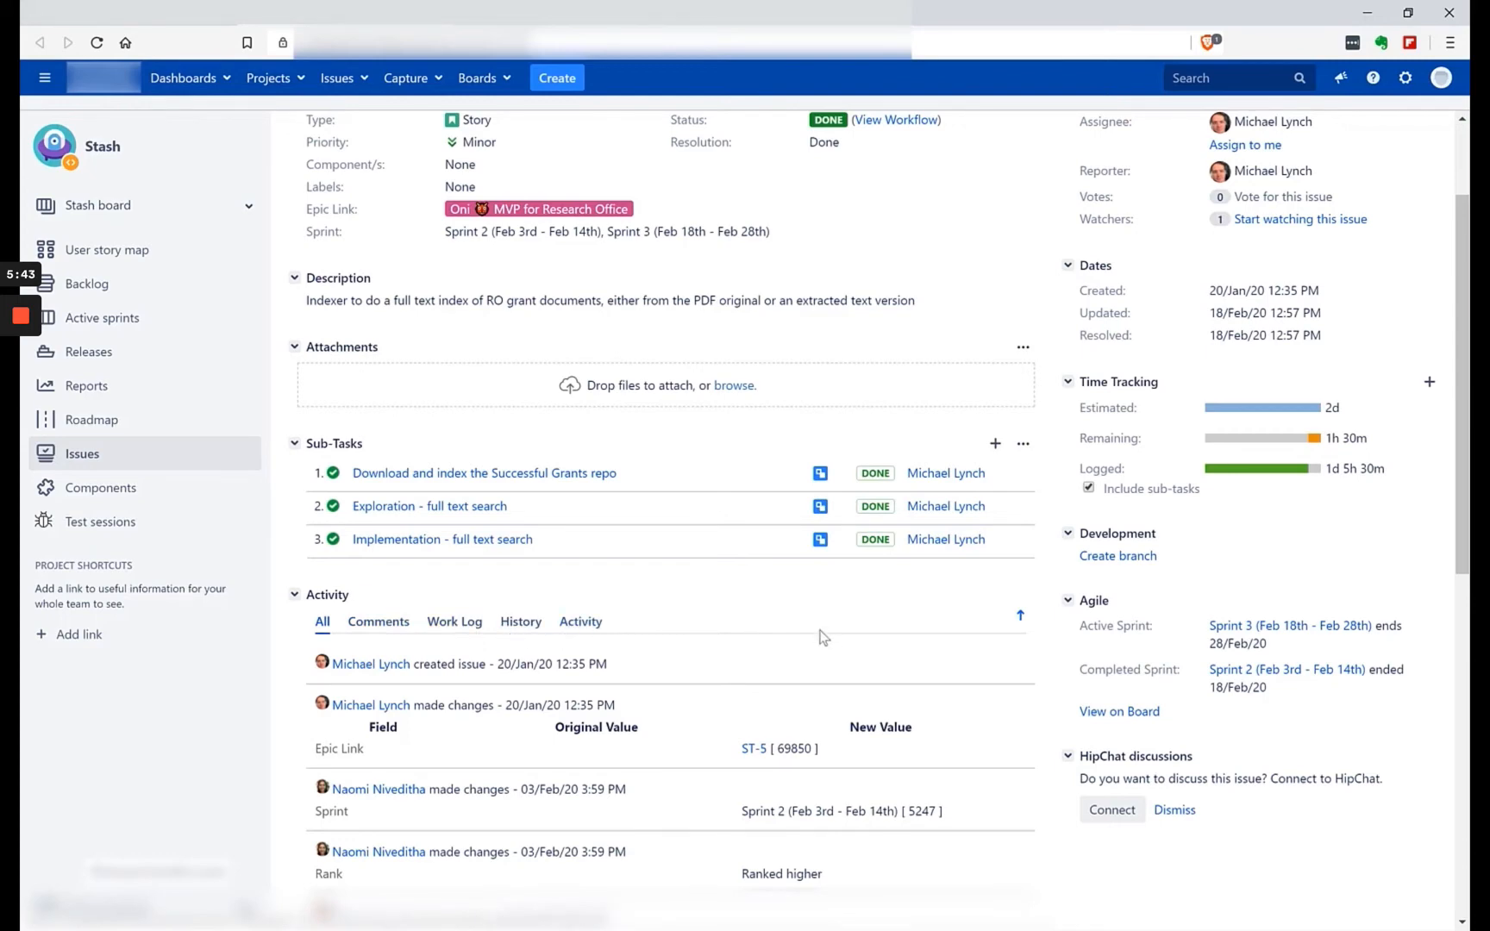
Check the comments on story ST-358, and view its logged work entries.
{"action": "left_click", "coordinate": [377, 621]}
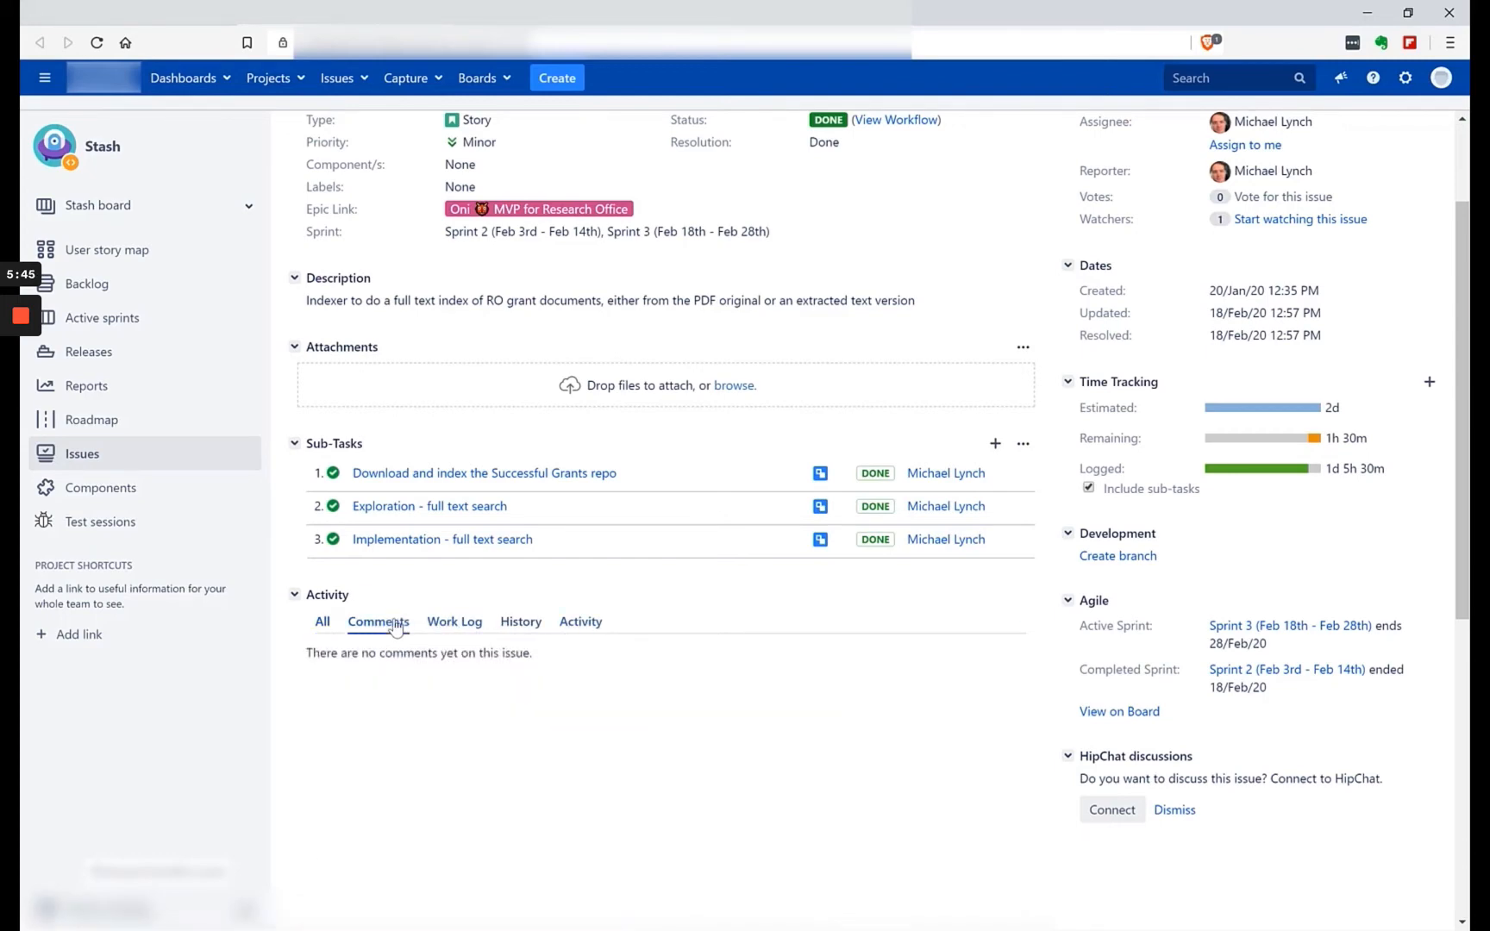
{"action": "left_click", "coordinate": [475, 722]}
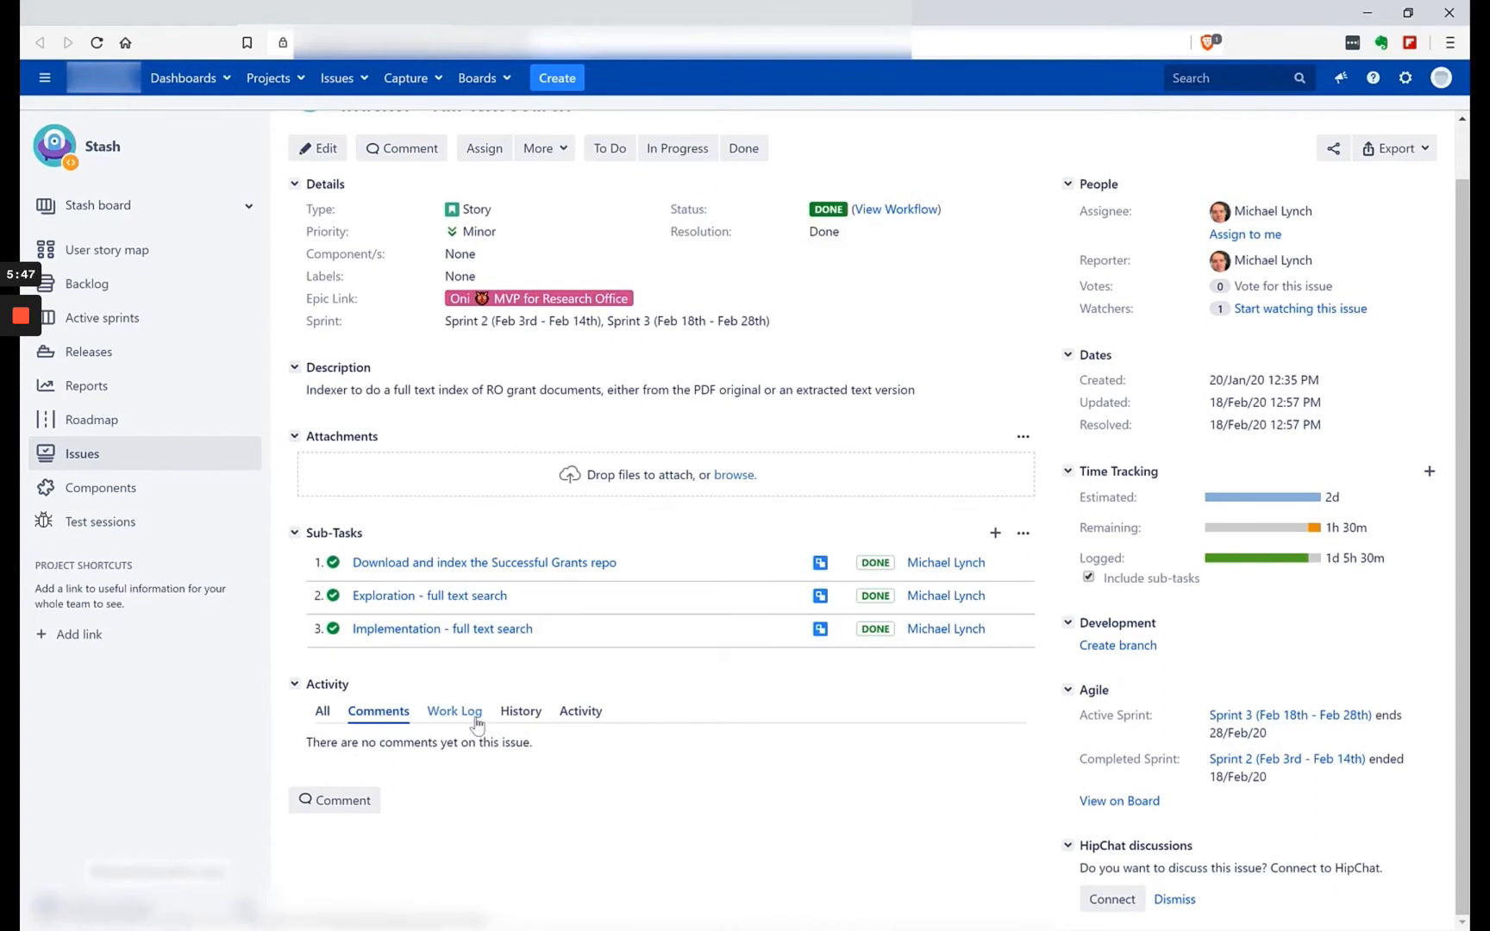
{"action": "scroll", "coordinate": [457, 724], "scroll_direction": "down", "scroll_amount": 1}
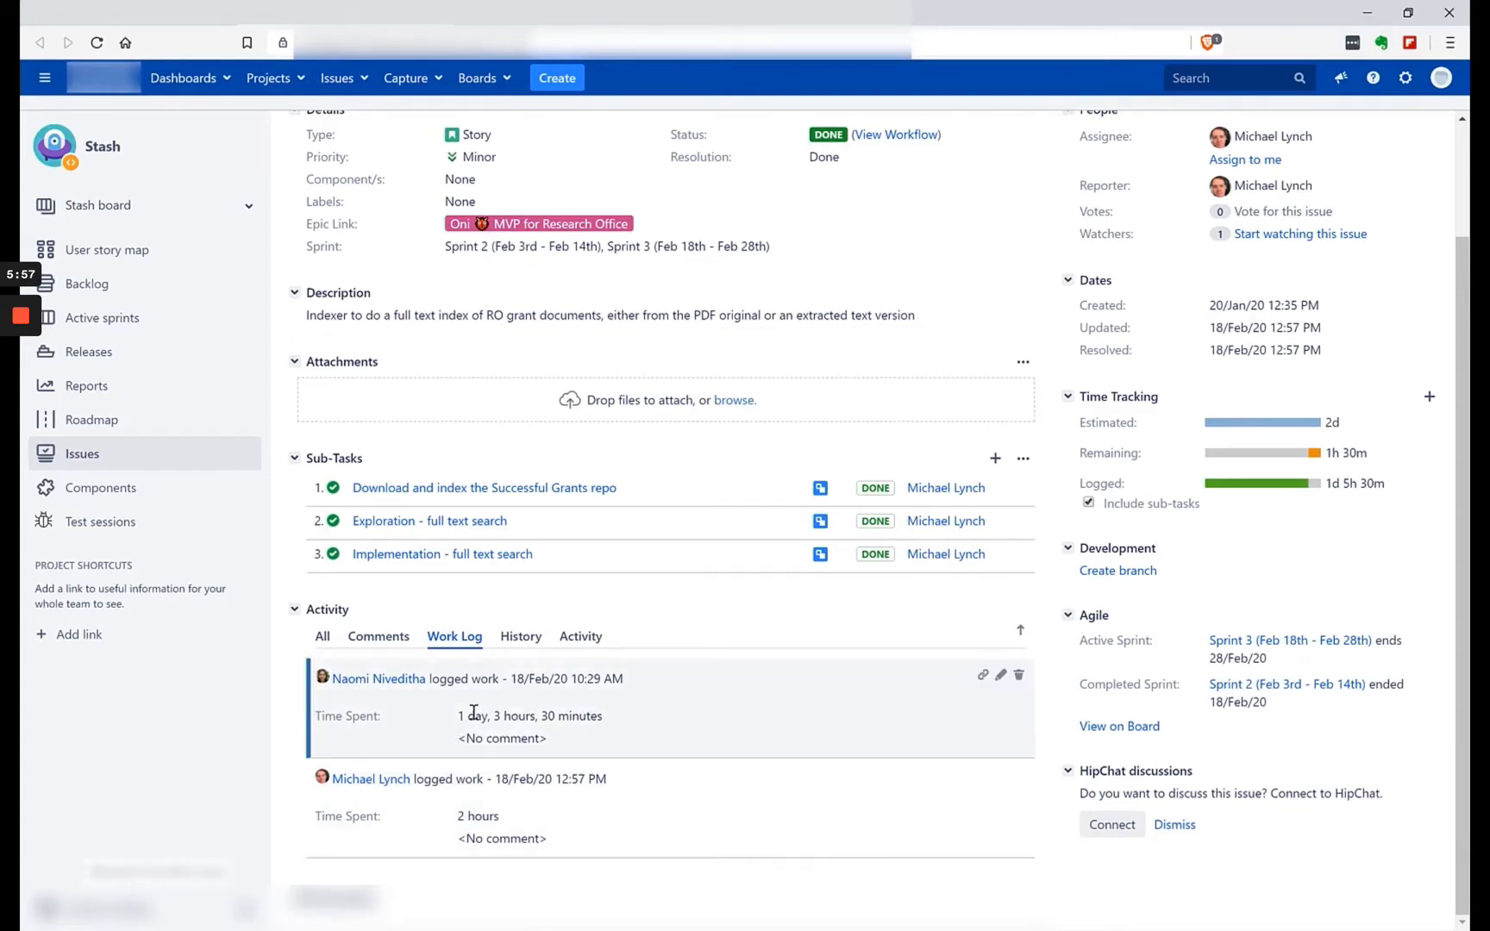
View the change history of story ST-358, including each field's original and new values.
{"action": "left_click", "coordinate": [520, 638]}
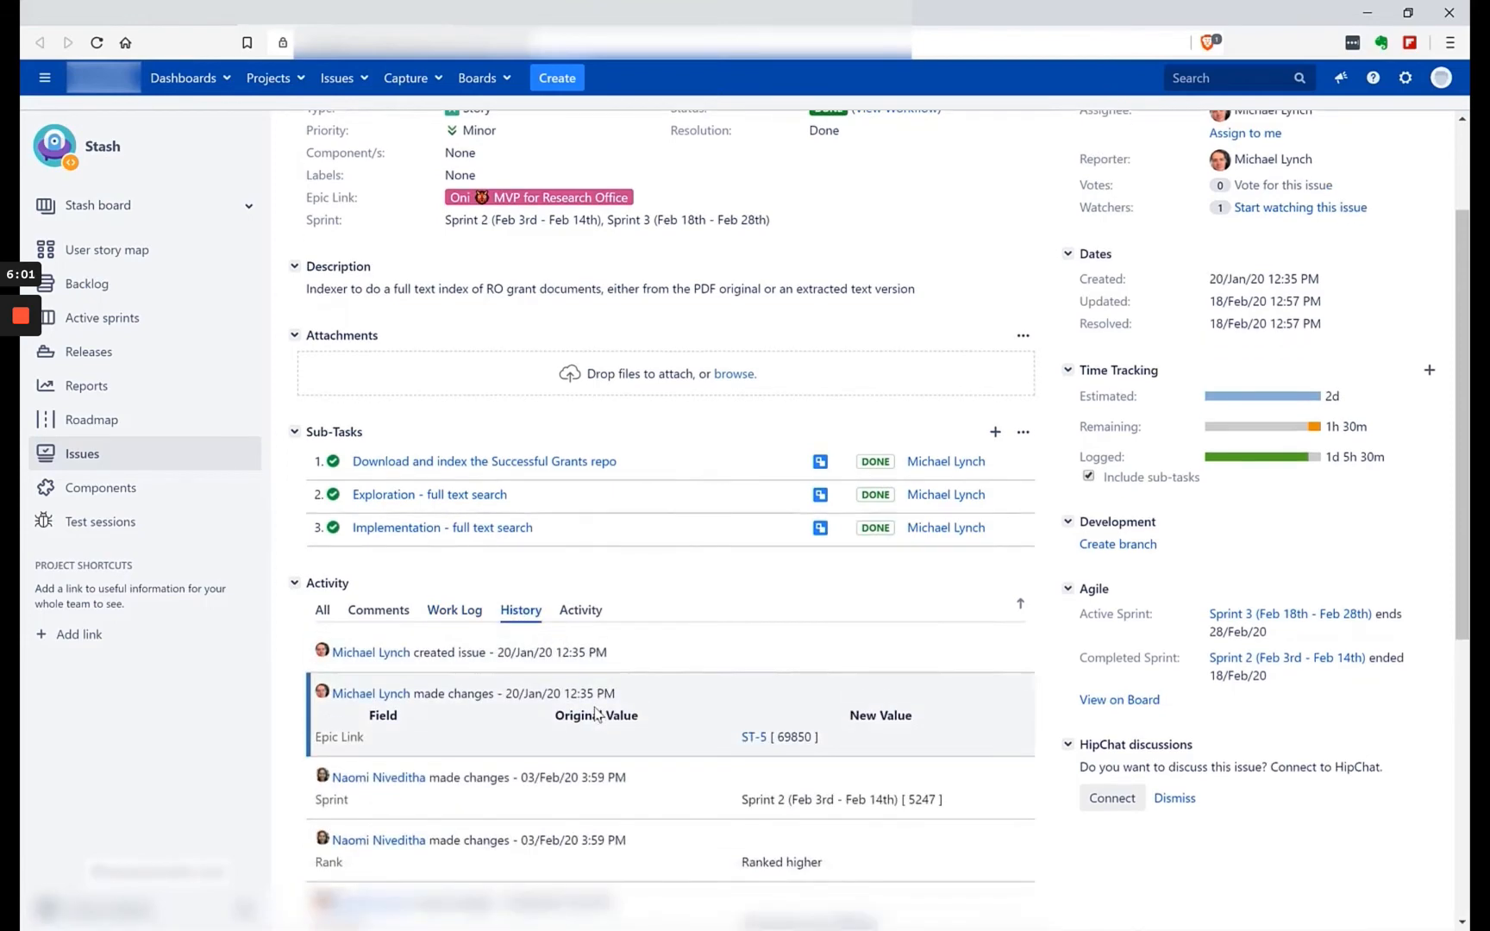
{"action": "scroll", "coordinate": [589, 696], "scroll_direction": "down", "scroll_amount": 4}
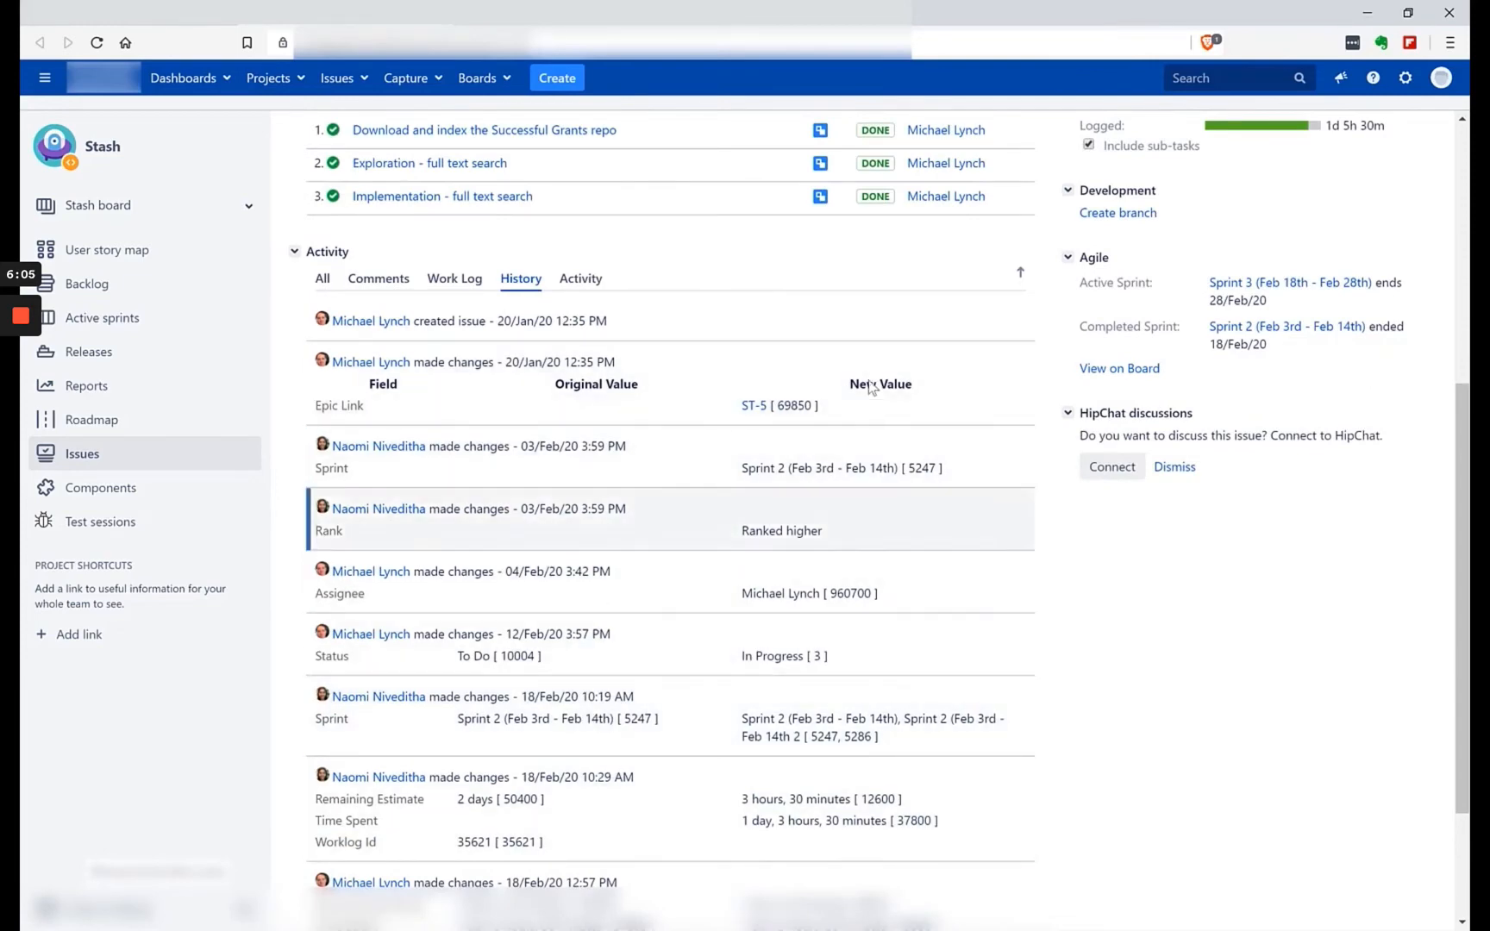
{"action": "scroll", "coordinate": [853, 483], "scroll_direction": "down", "scroll_amount": 2}
{"action": "scroll", "coordinate": [860, 532], "scroll_direction": "up", "scroll_amount": 6}
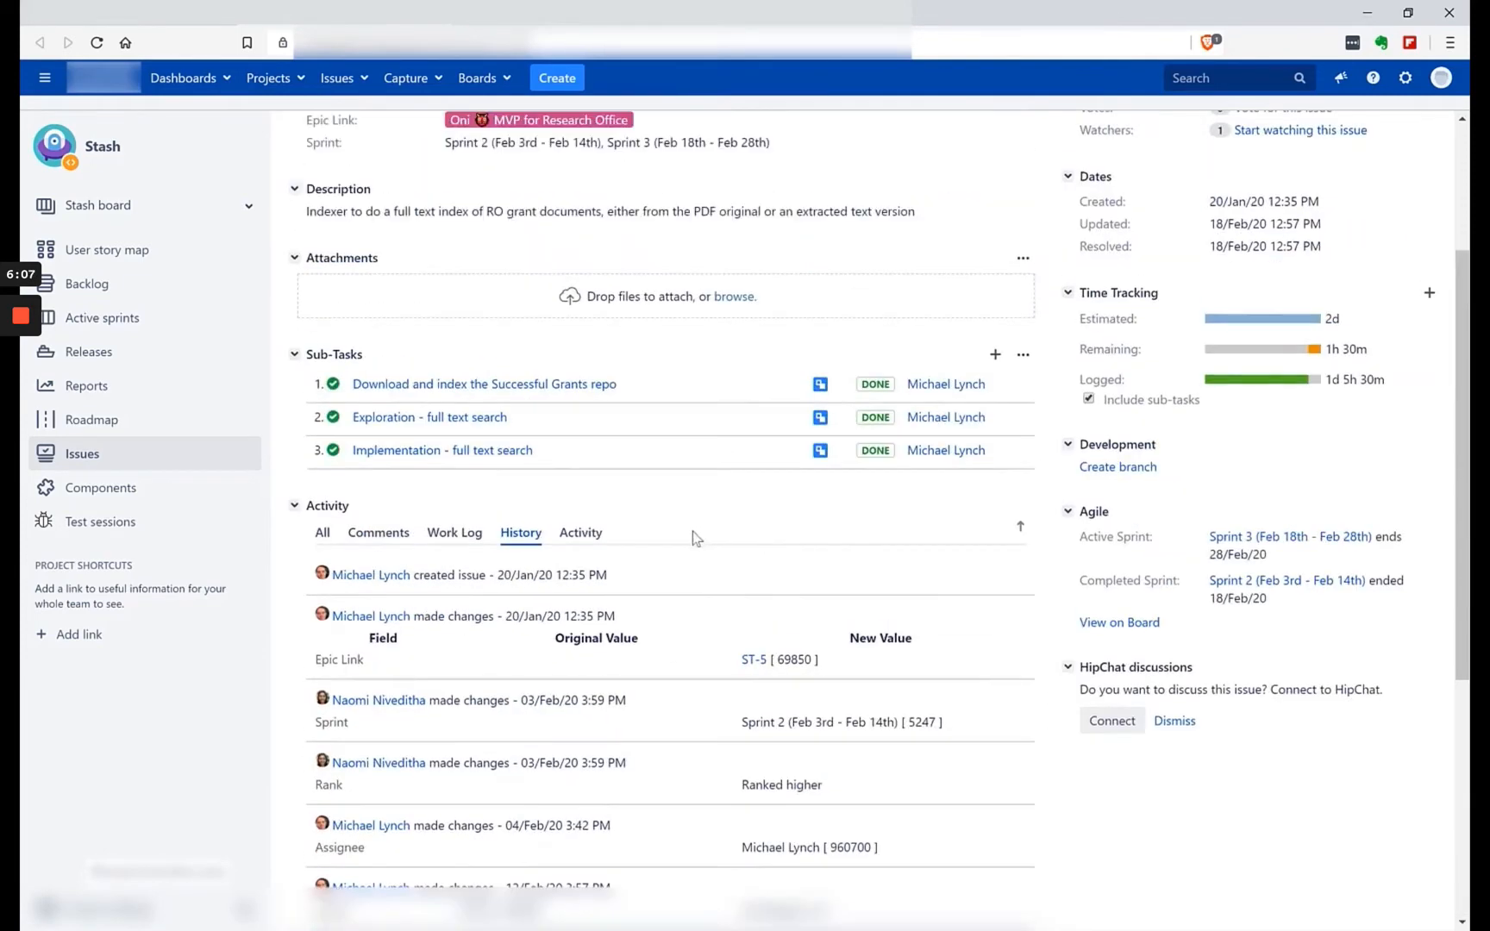
Read the activity stream of story ST-358 and examine its time tracking, development and agile details.
{"action": "left_click", "coordinate": [580, 533]}
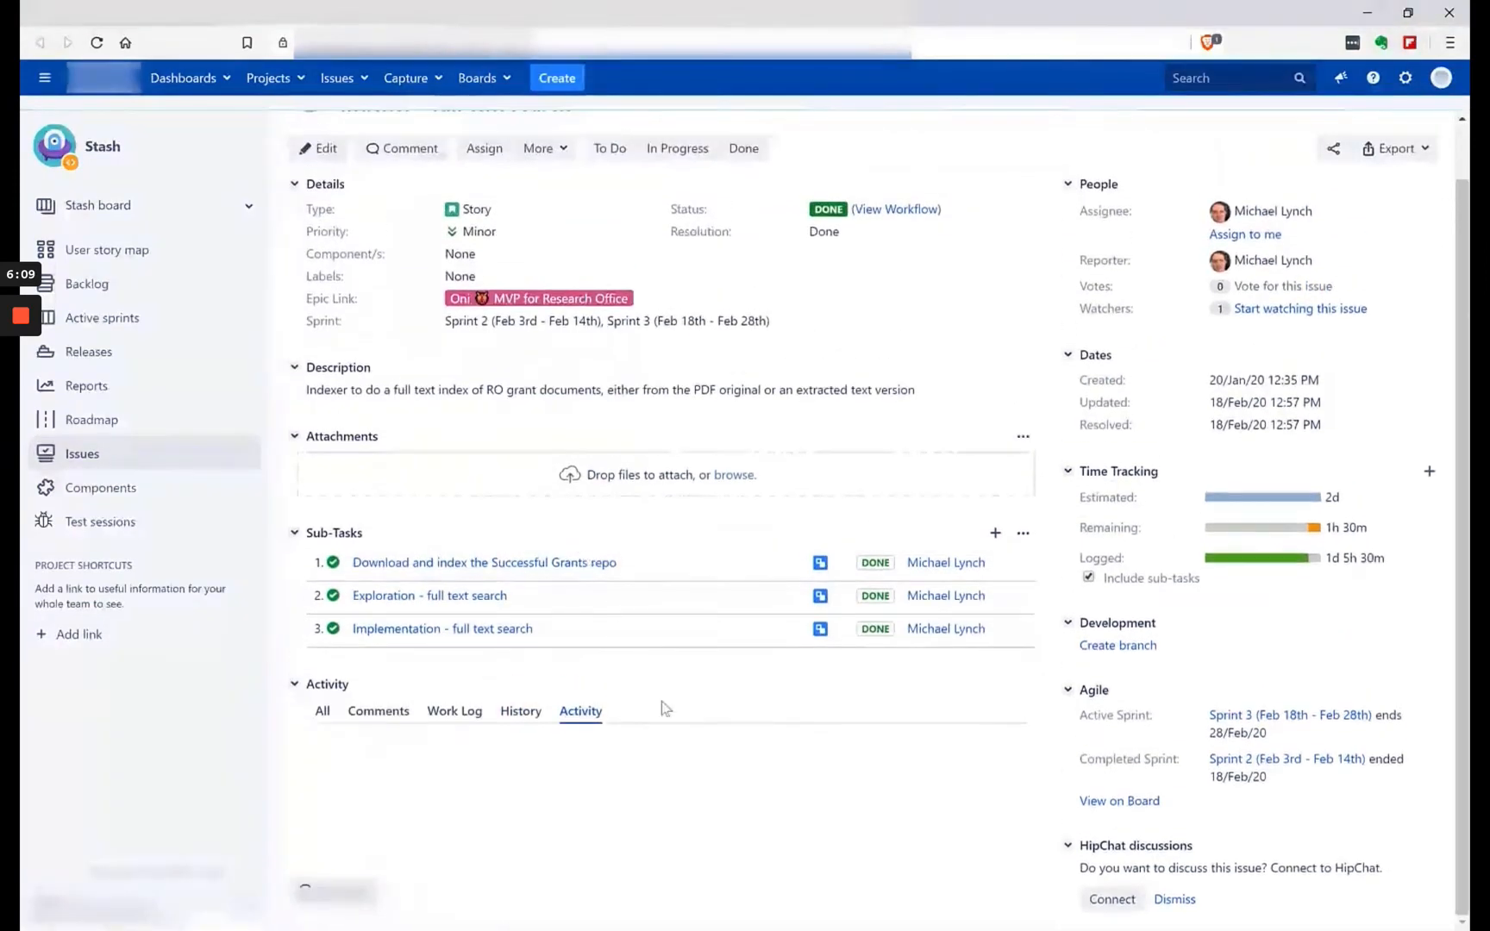
{"action": "scroll", "coordinate": [639, 816], "scroll_direction": "down", "scroll_amount": 2}
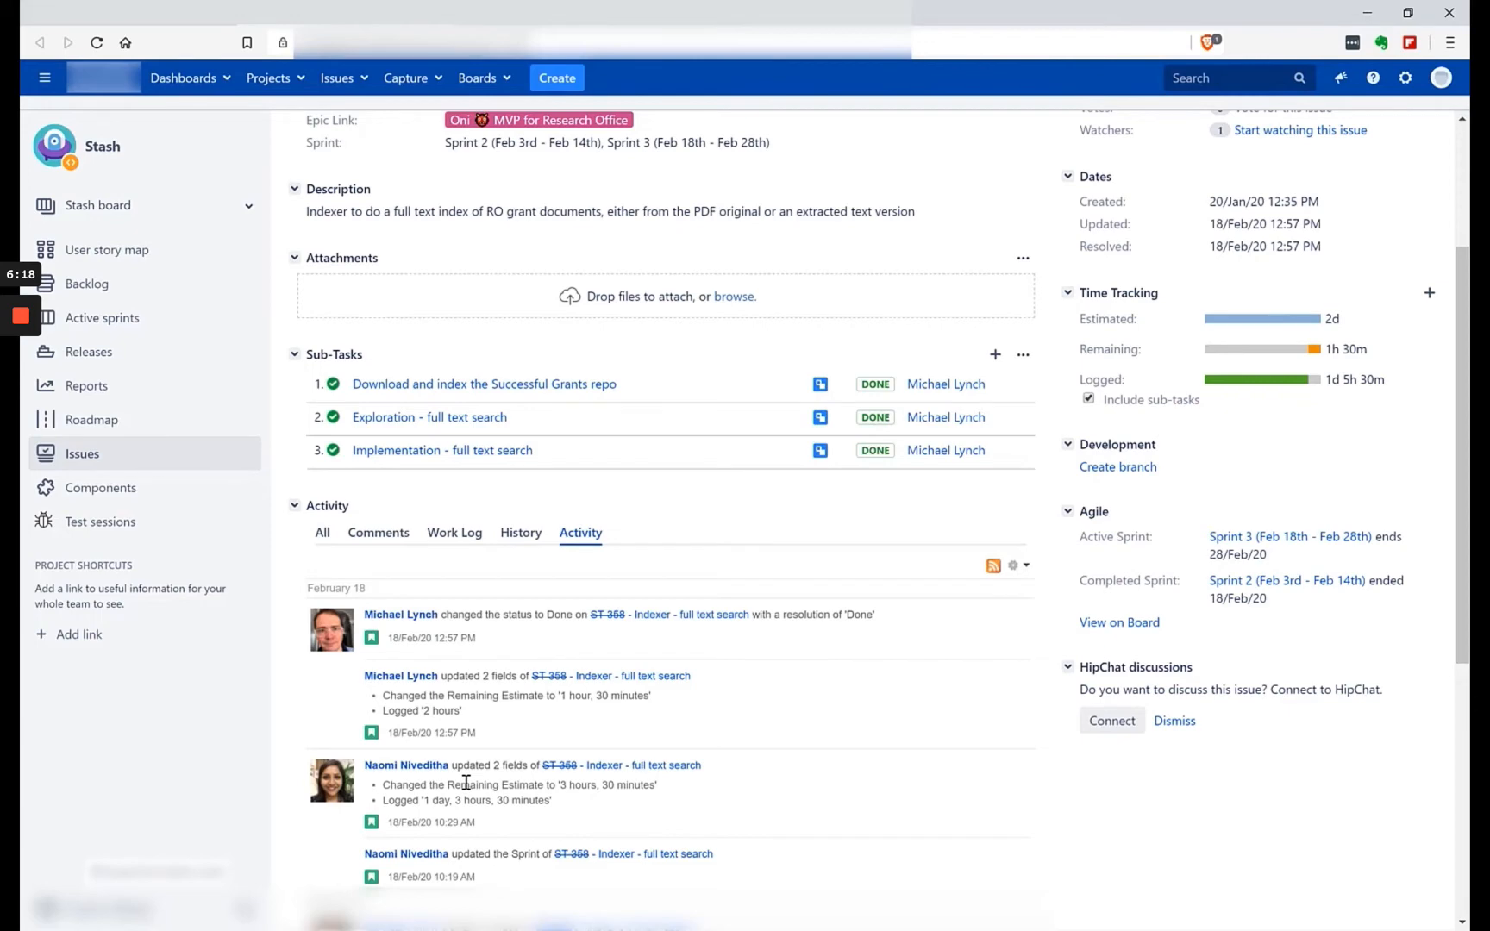
{"action": "scroll", "coordinate": [478, 781], "scroll_direction": "down", "scroll_amount": 4}
{"action": "scroll", "coordinate": [477, 781], "scroll_direction": "up", "scroll_amount": 7}
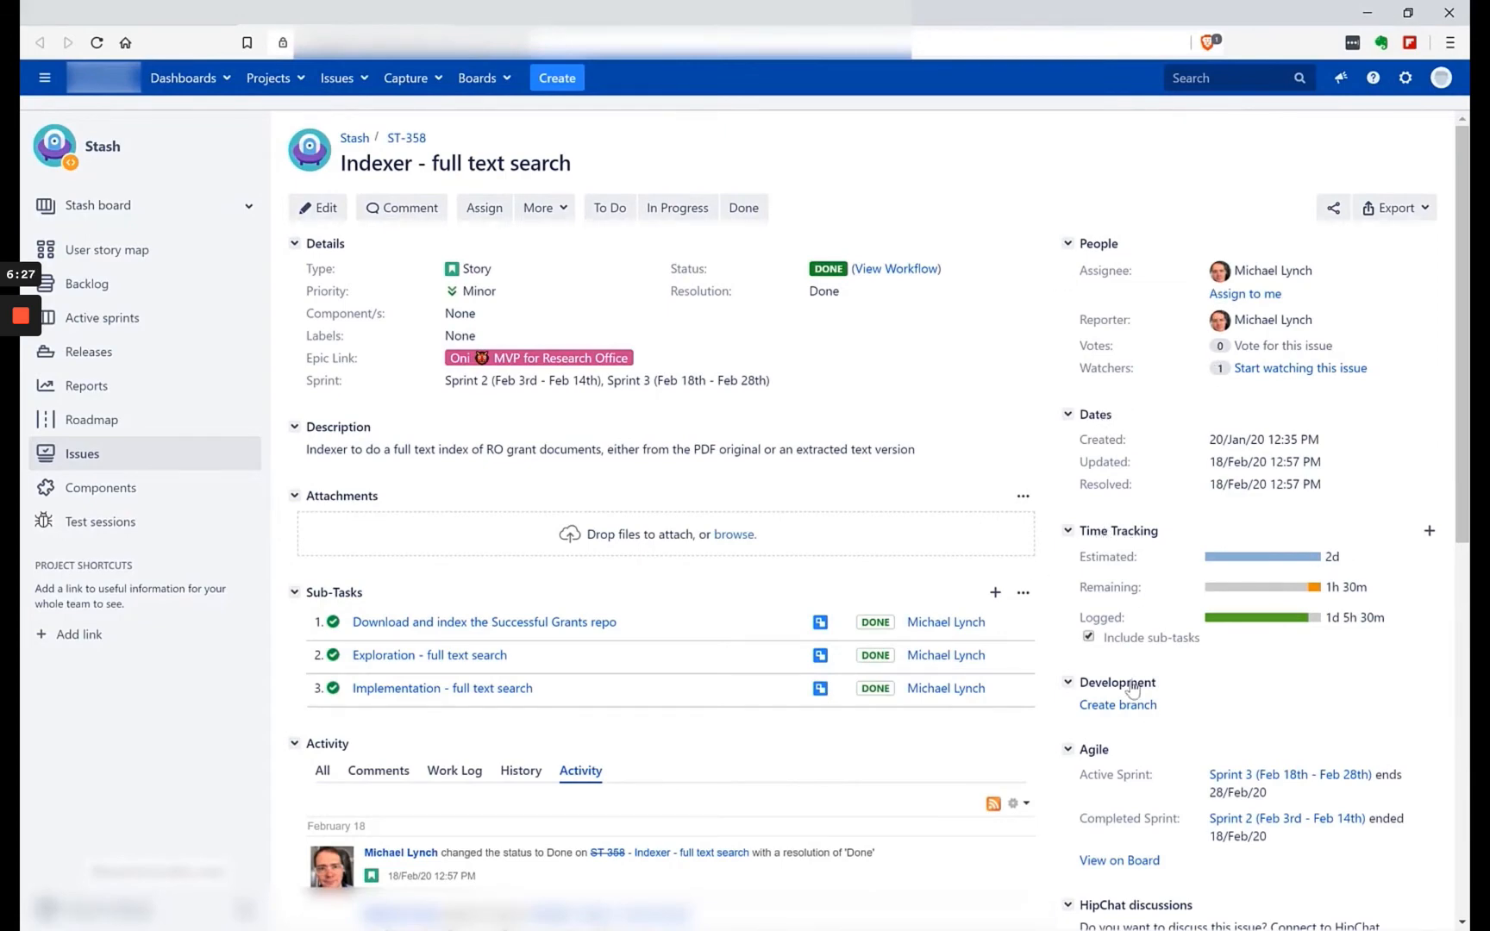
{"action": "scroll", "coordinate": [1187, 748], "scroll_direction": "down", "scroll_amount": 1}
{"action": "scroll", "coordinate": [1188, 748], "scroll_direction": "down", "scroll_amount": 2}
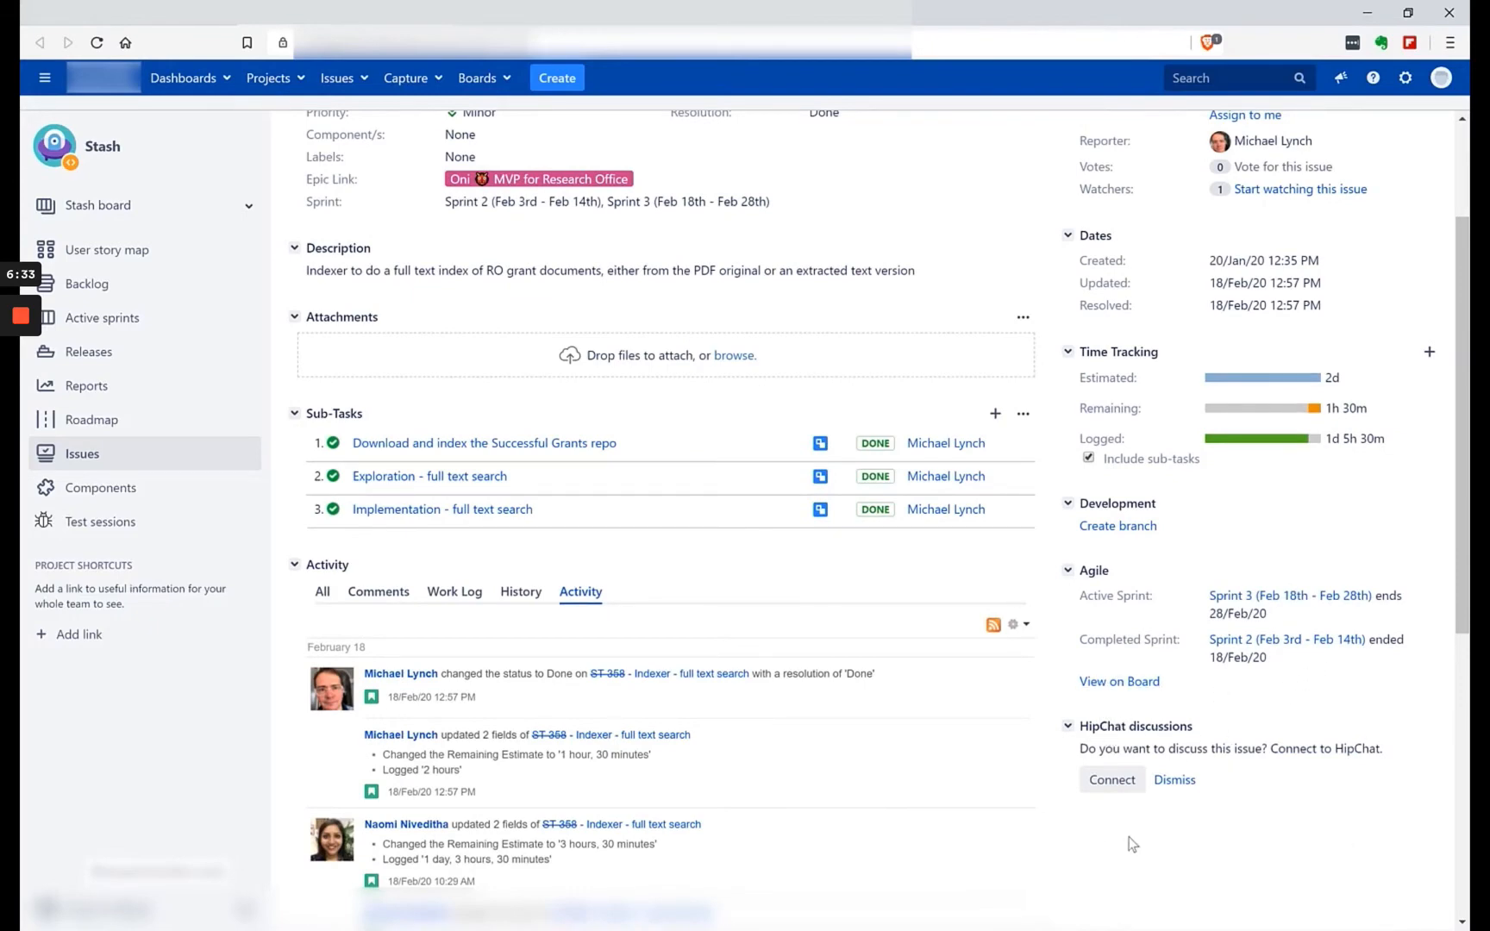
{"action": "scroll", "coordinate": [1177, 797], "scroll_direction": "up", "scroll_amount": 3}
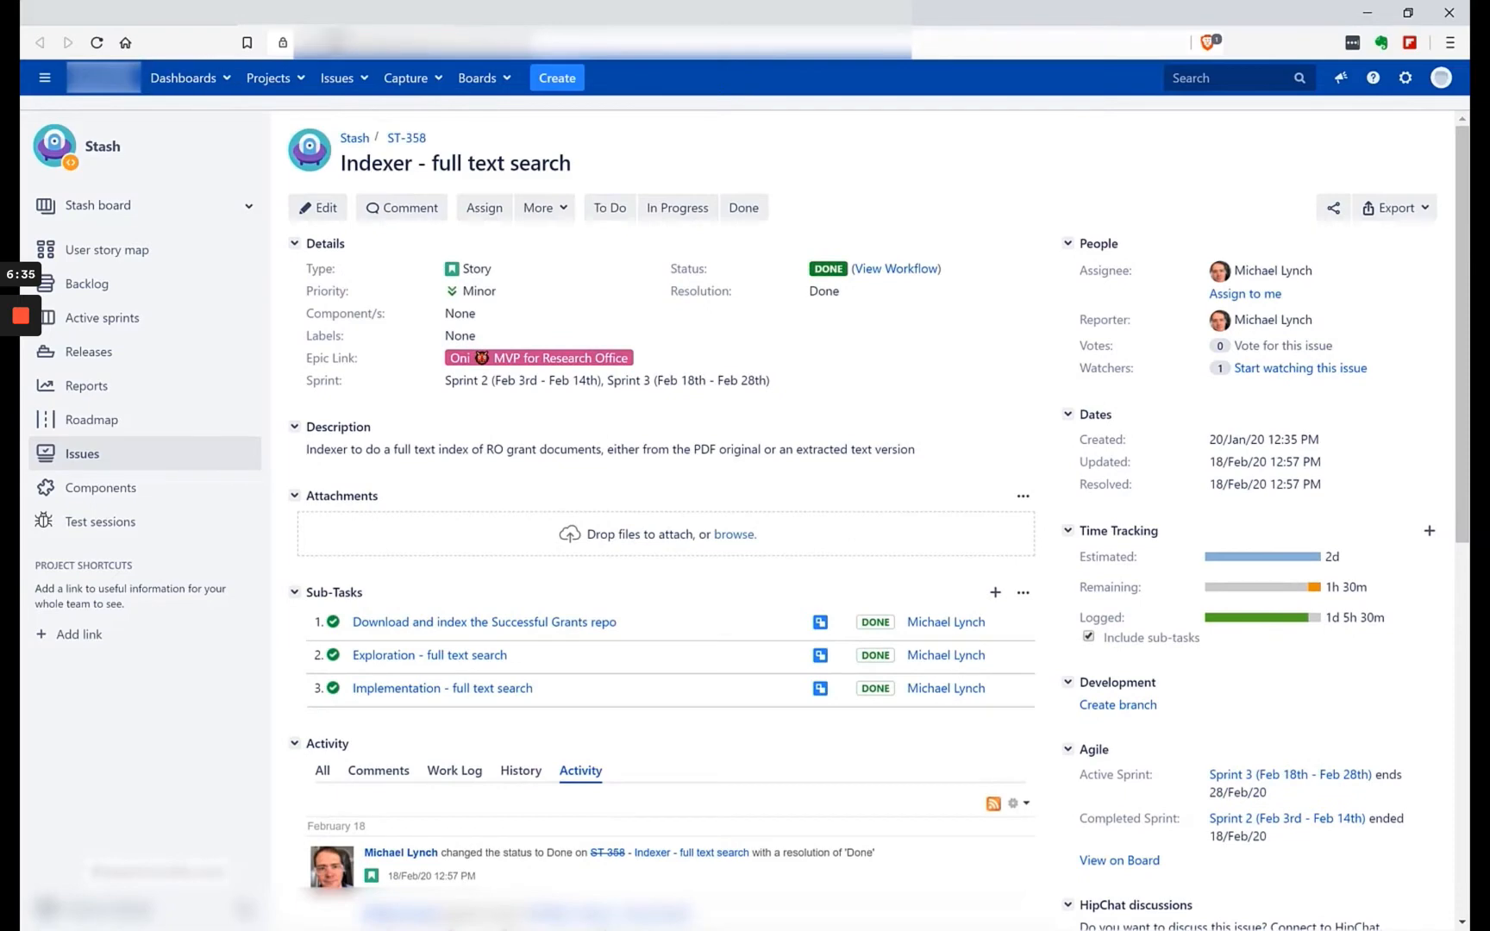
Return to the Sprint 3 board and display the details of the in-progress story ST-552 beside the board.
{"action": "left_click", "coordinate": [435, 12]}
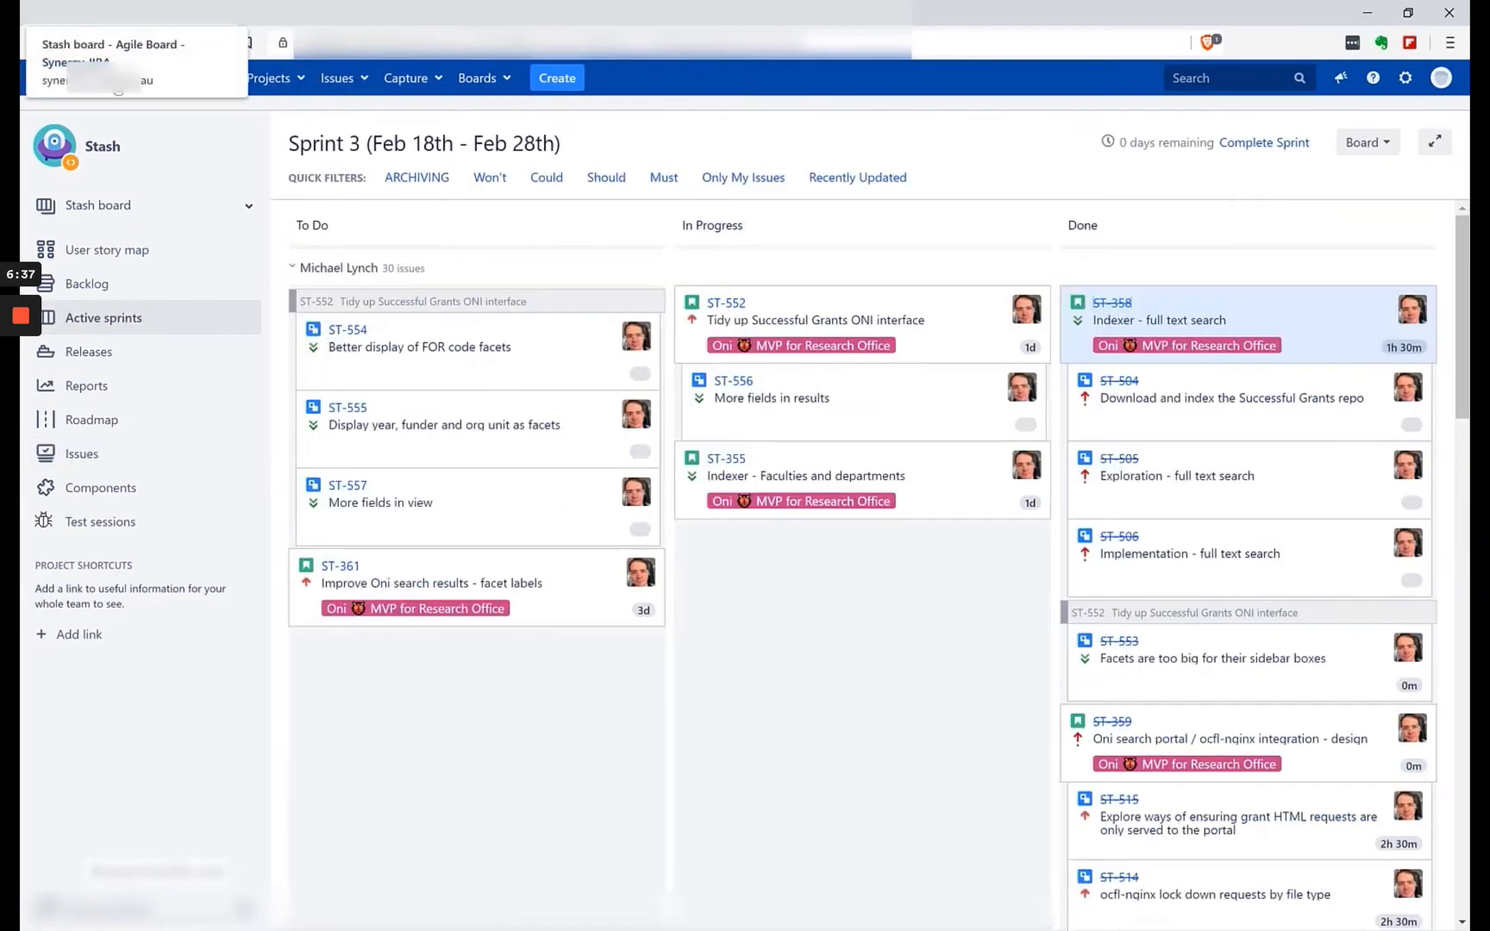
{"action": "right_click", "coordinate": [725, 309]}
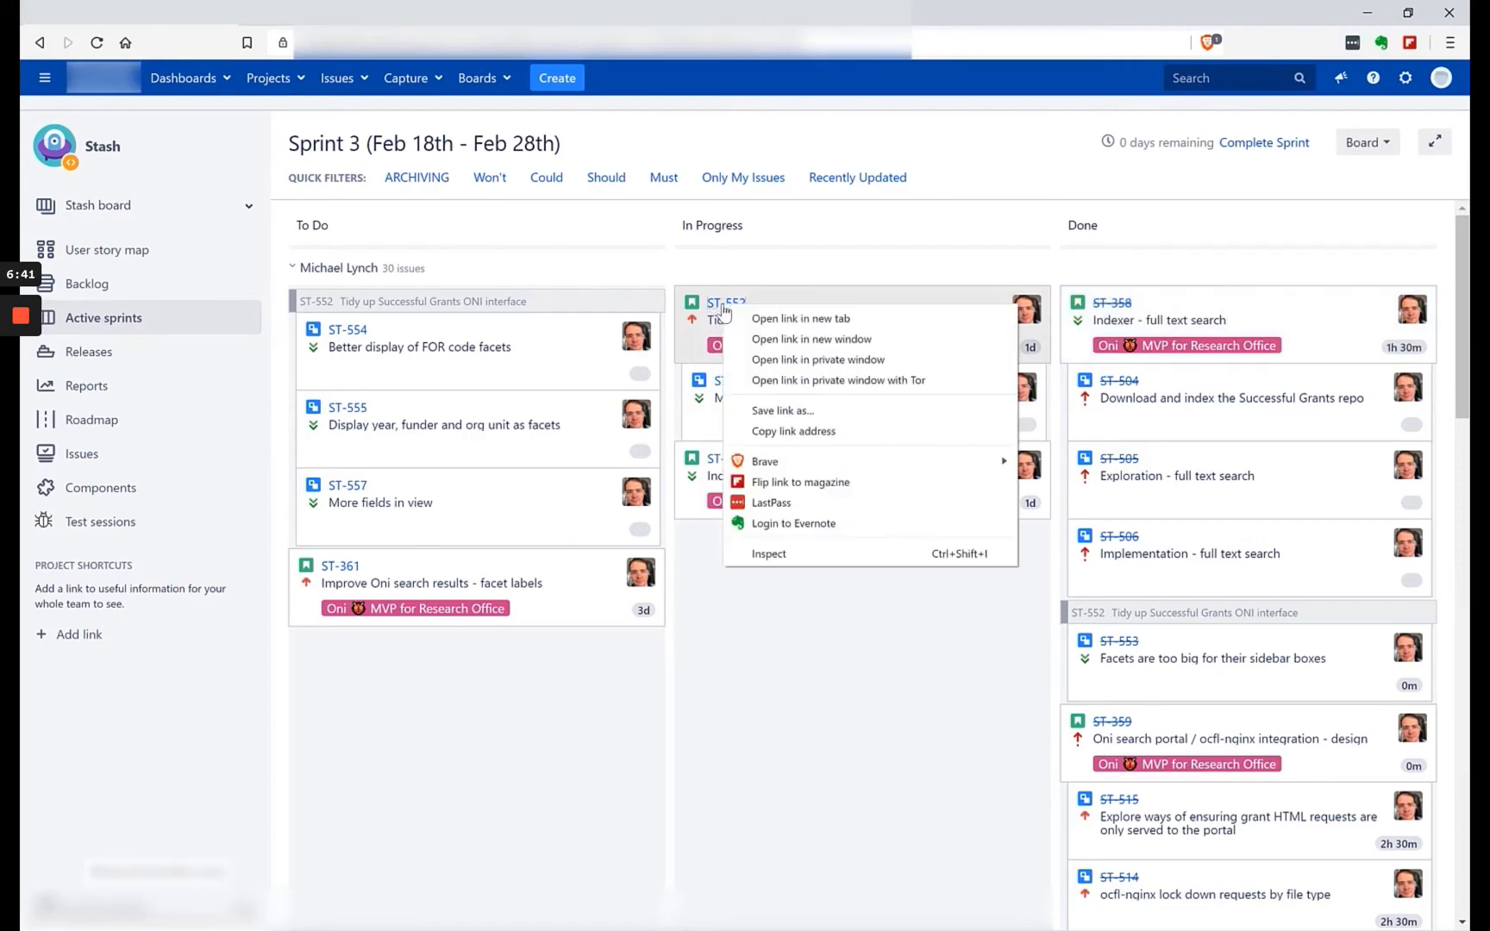
{"action": "left_click", "coordinate": [757, 326]}
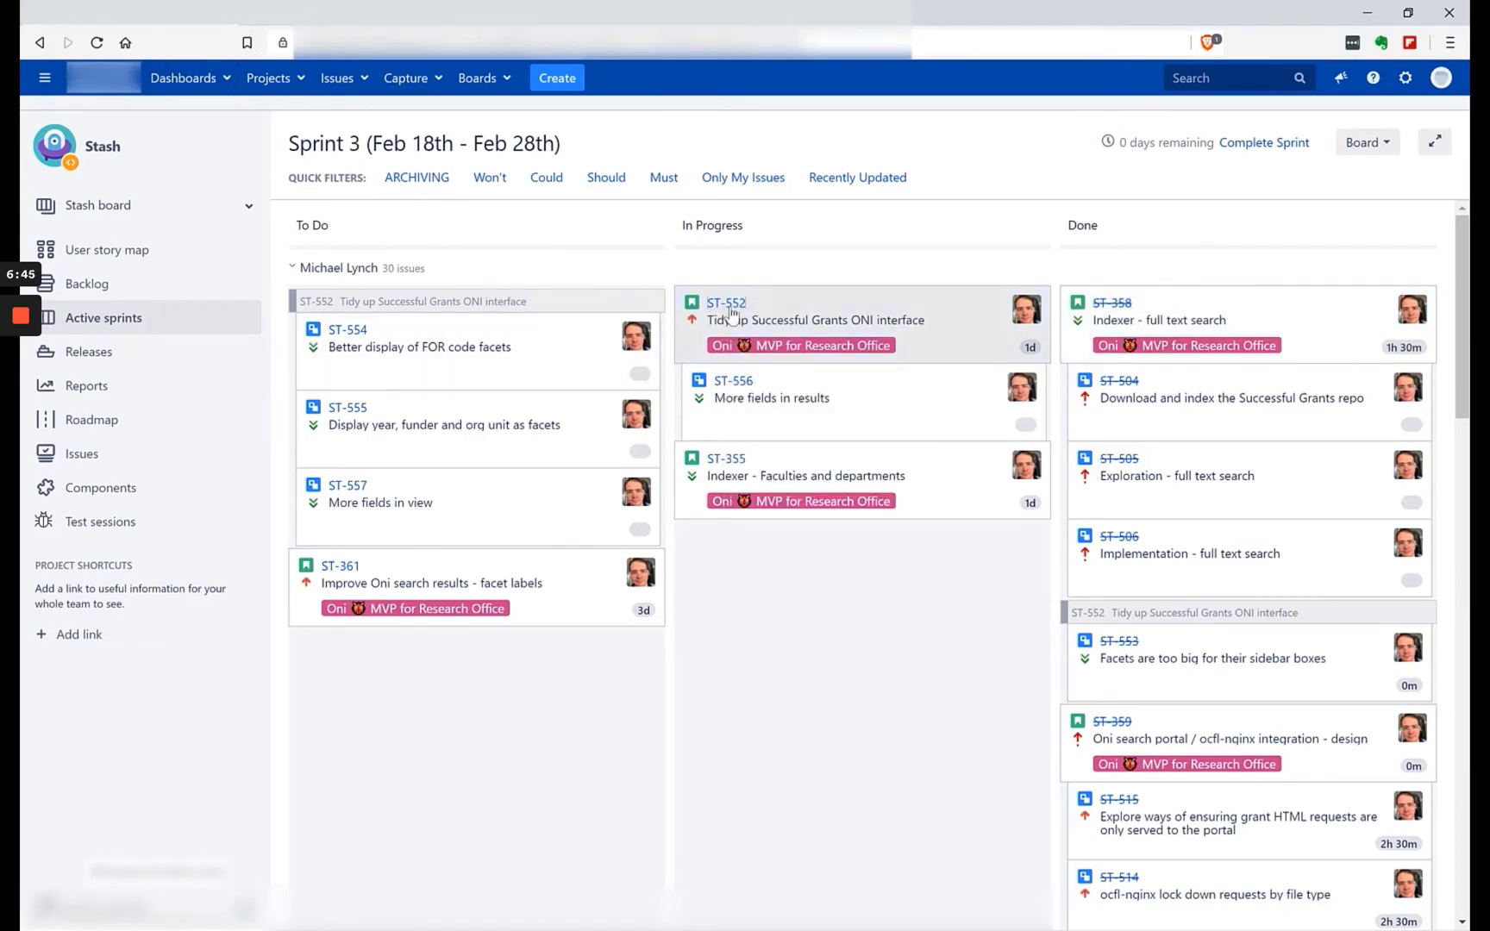
{"action": "left_click", "coordinate": [729, 316]}
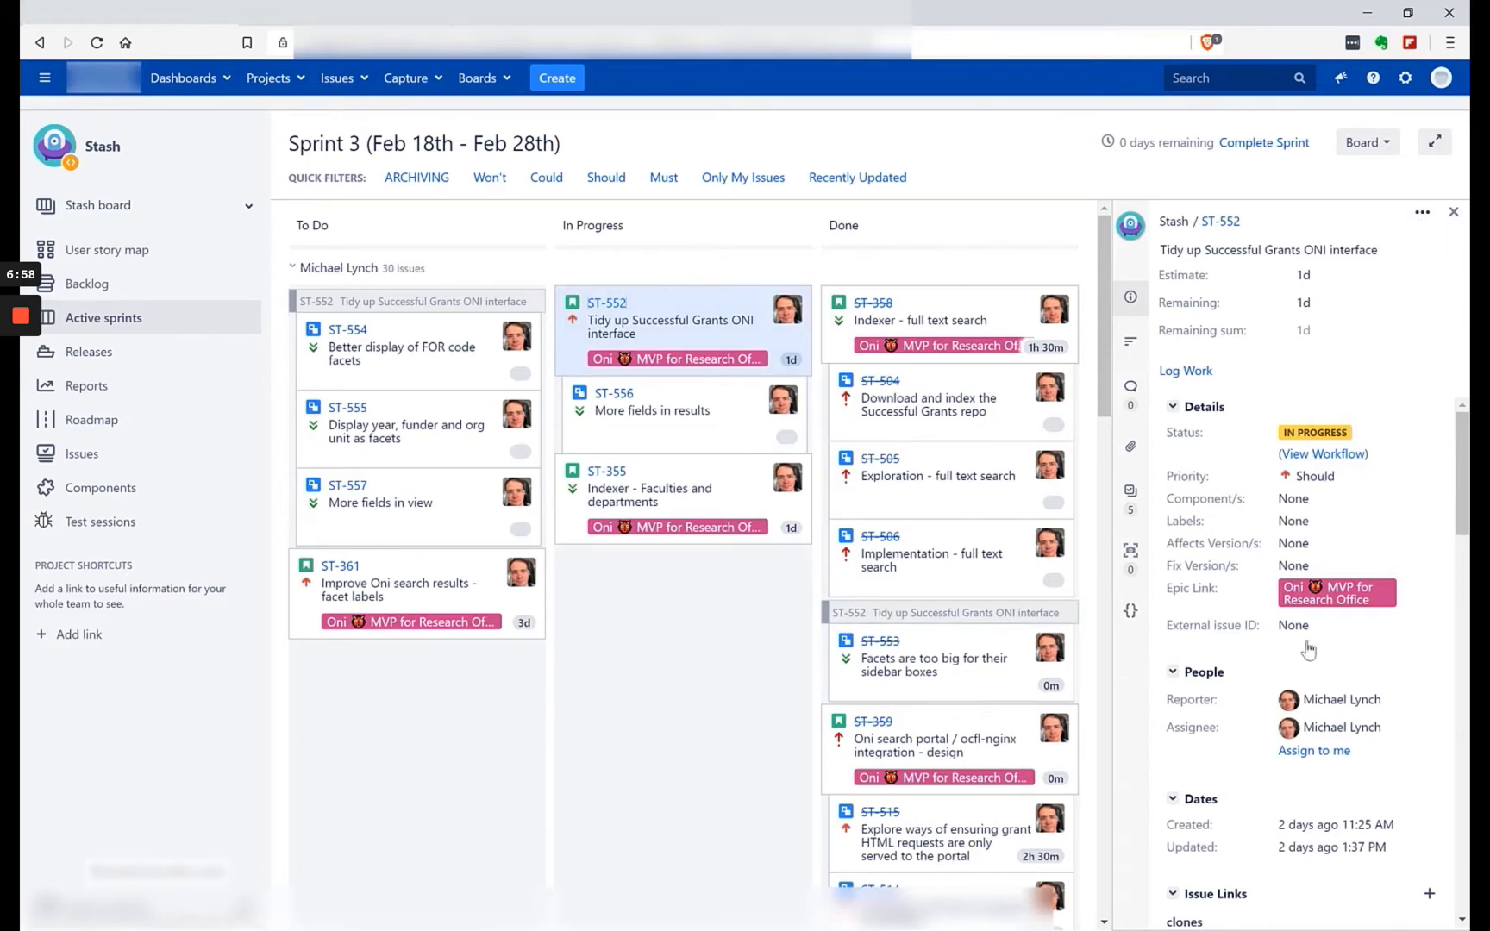
Close the ST-552 detail view, view the story's full page in a separate tab, and return to the Sprint 3 board.
{"action": "left_click_drag", "start_coordinate": [1461, 457], "coordinate": [1463, 366]}
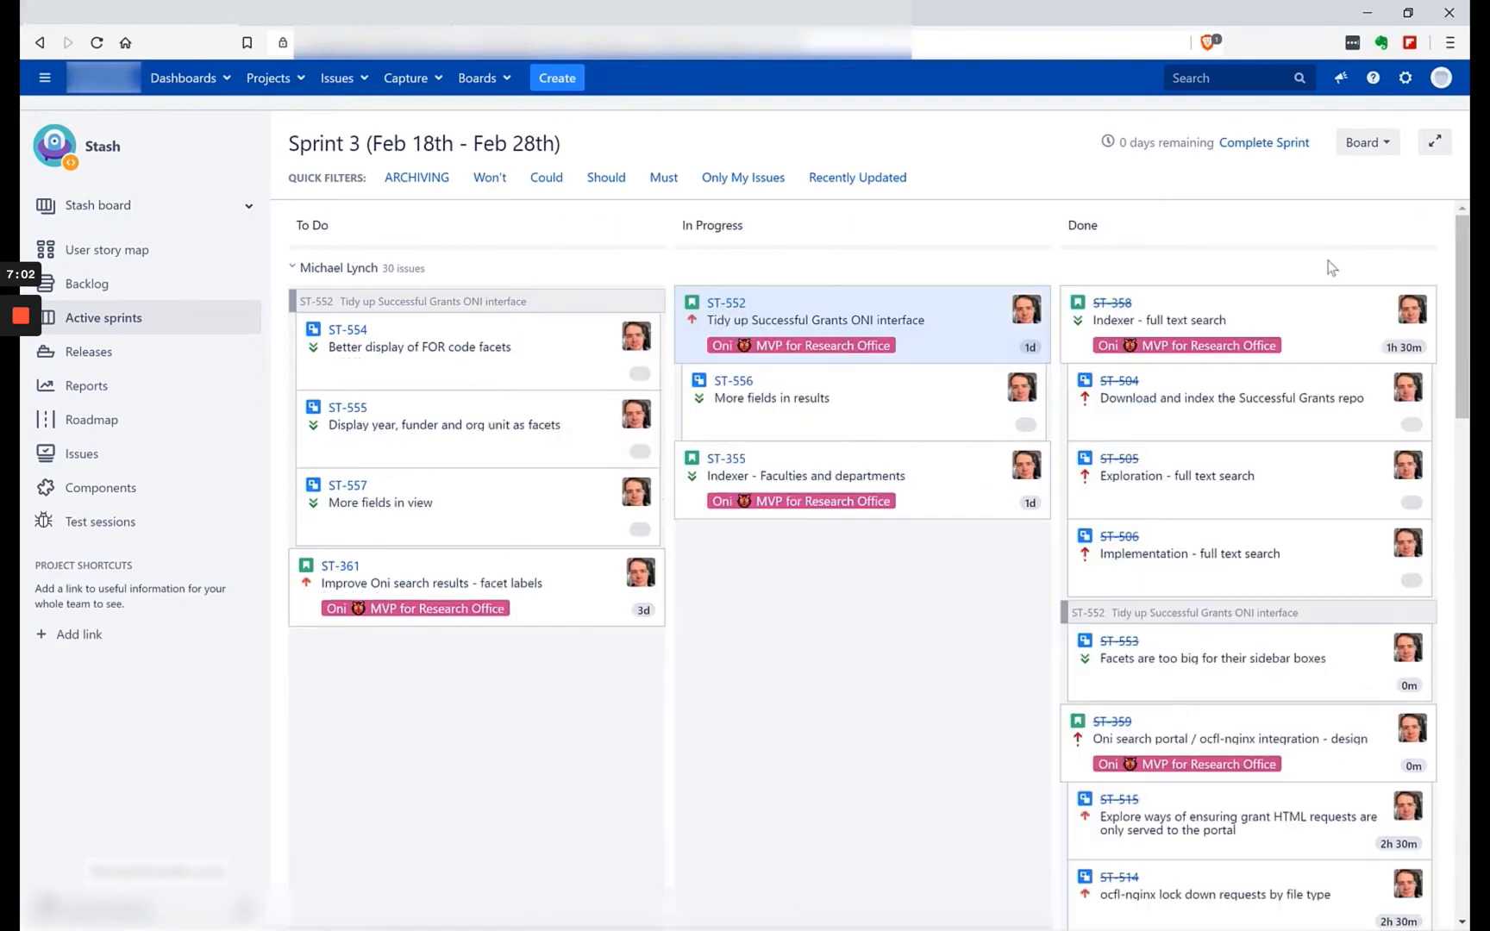
{"action": "left_click", "coordinate": [1453, 211]}
{"action": "right_click", "coordinate": [728, 304]}
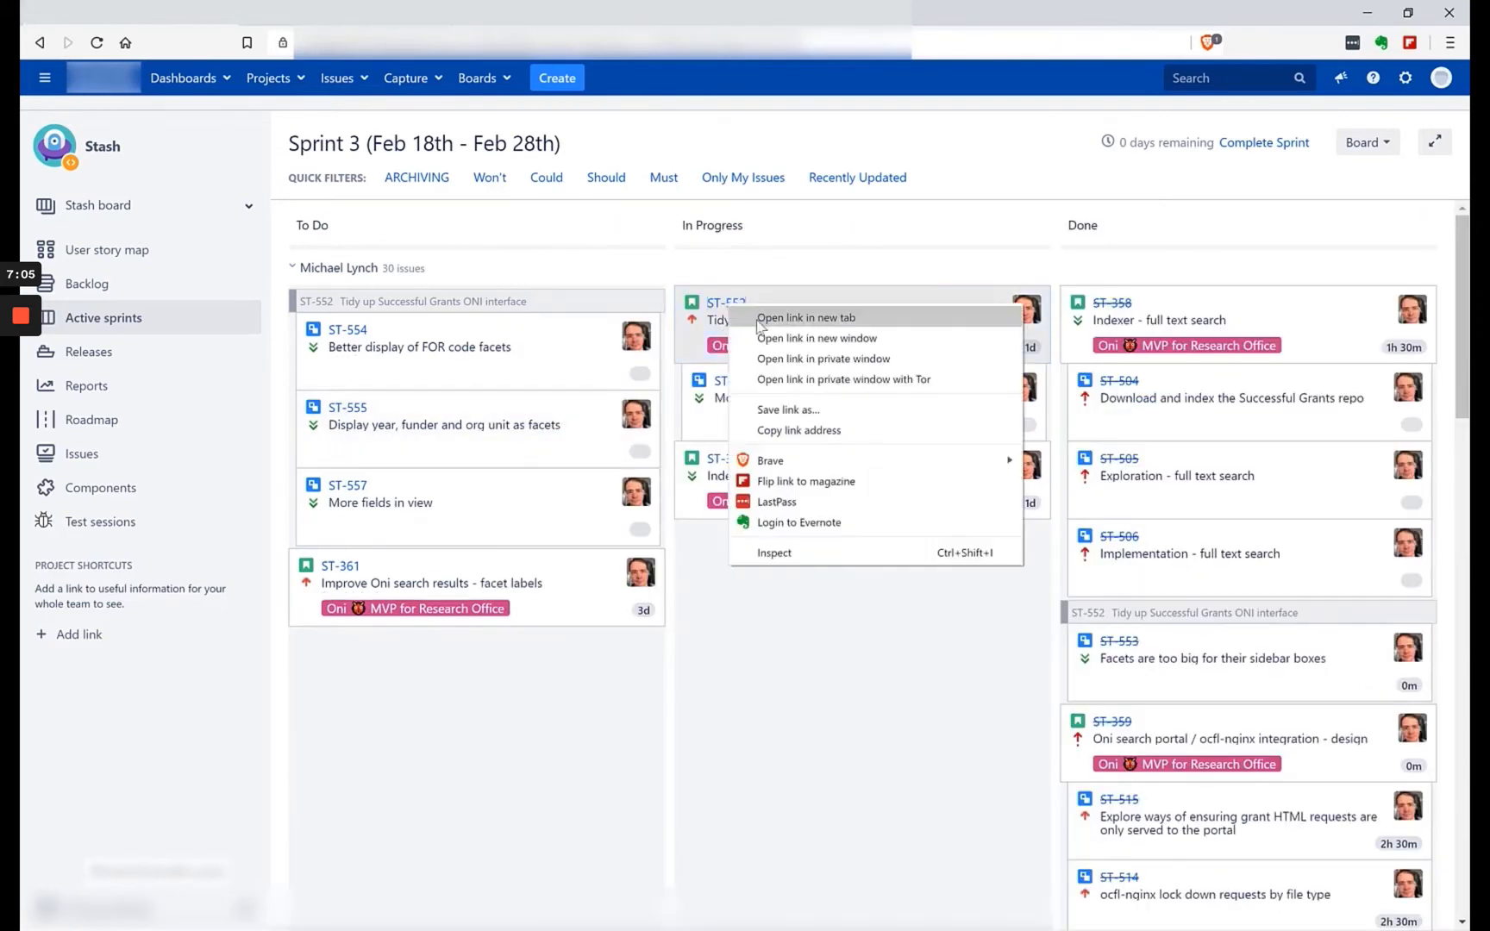
{"action": "left_click", "coordinate": [759, 321]}
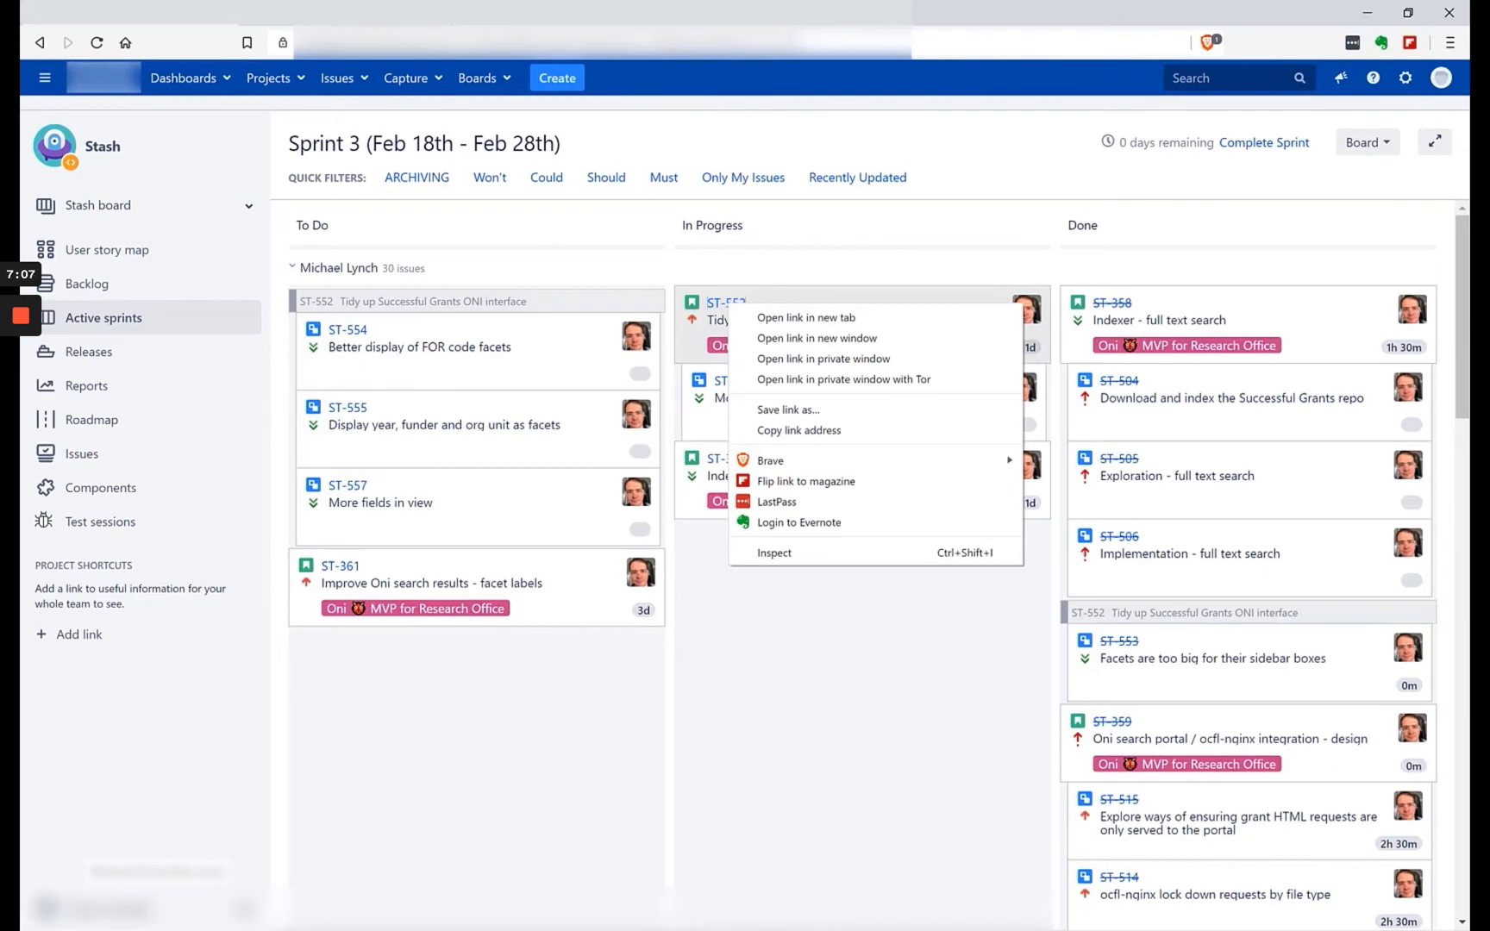
{"action": "left_click", "coordinate": [336, 13]}
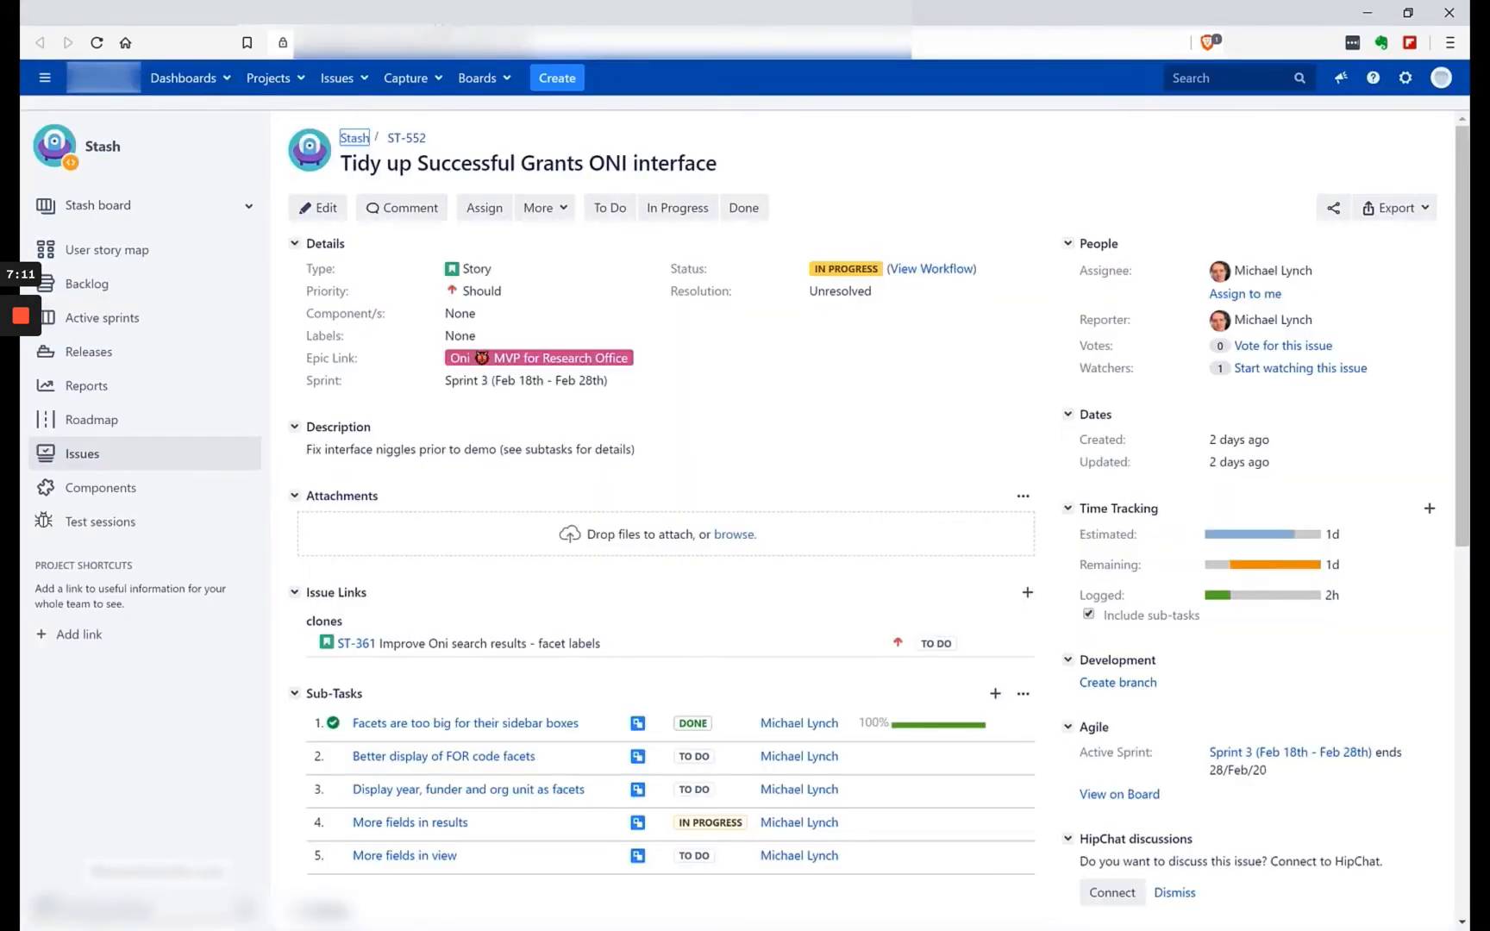
{"action": "left_click", "coordinate": [439, 12]}
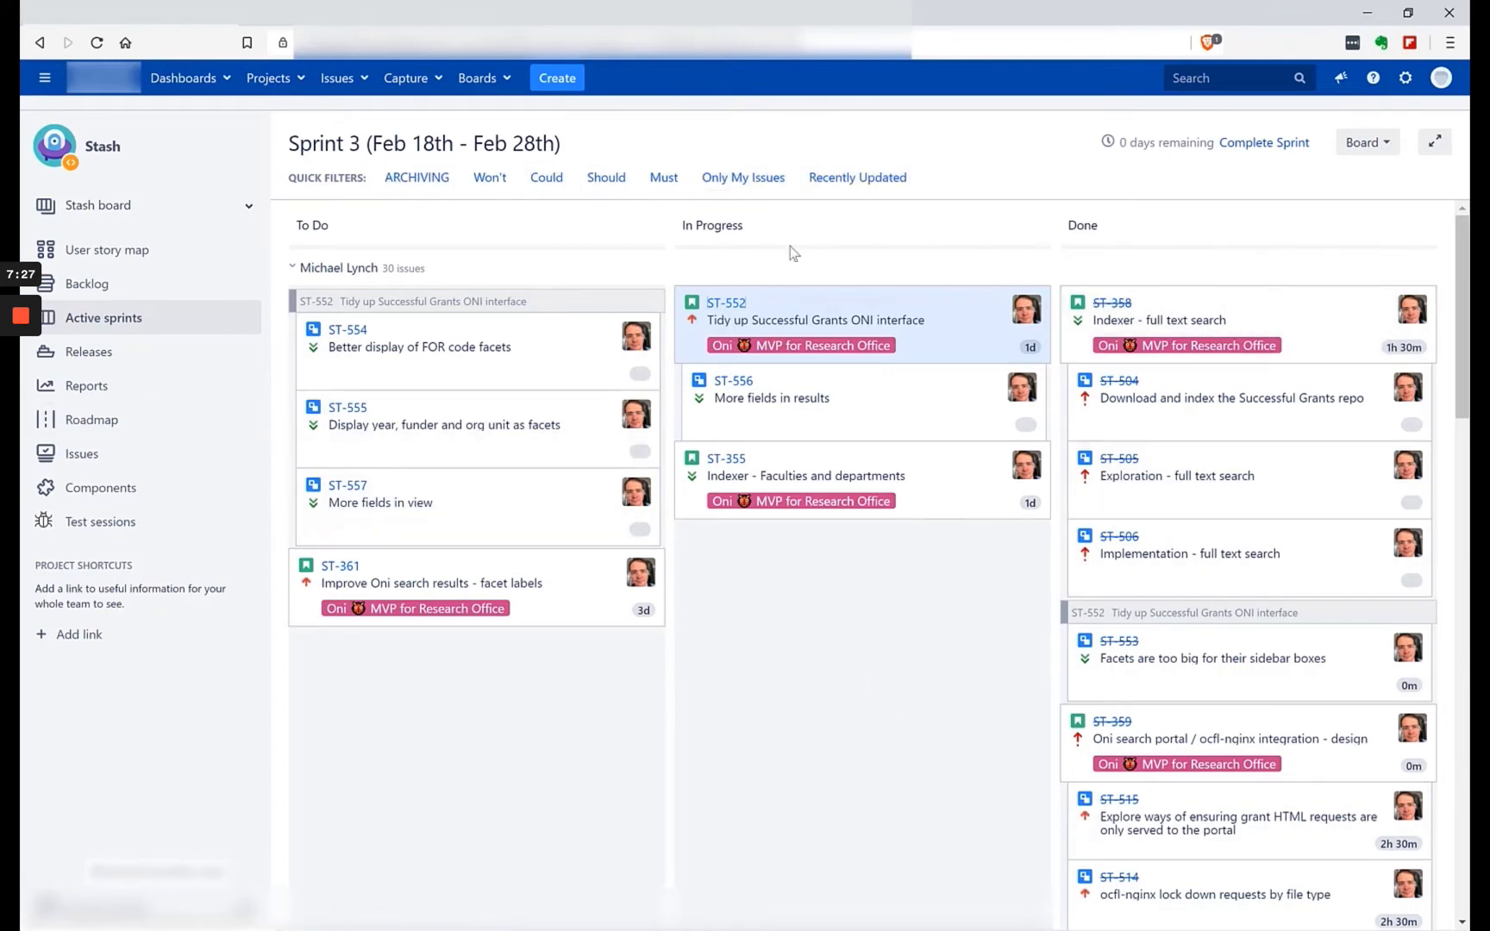
Hide the epic labels on the Sprint 3 board's cards, look over the cards, and show the labels again.
{"action": "left_click", "coordinate": [1383, 146]}
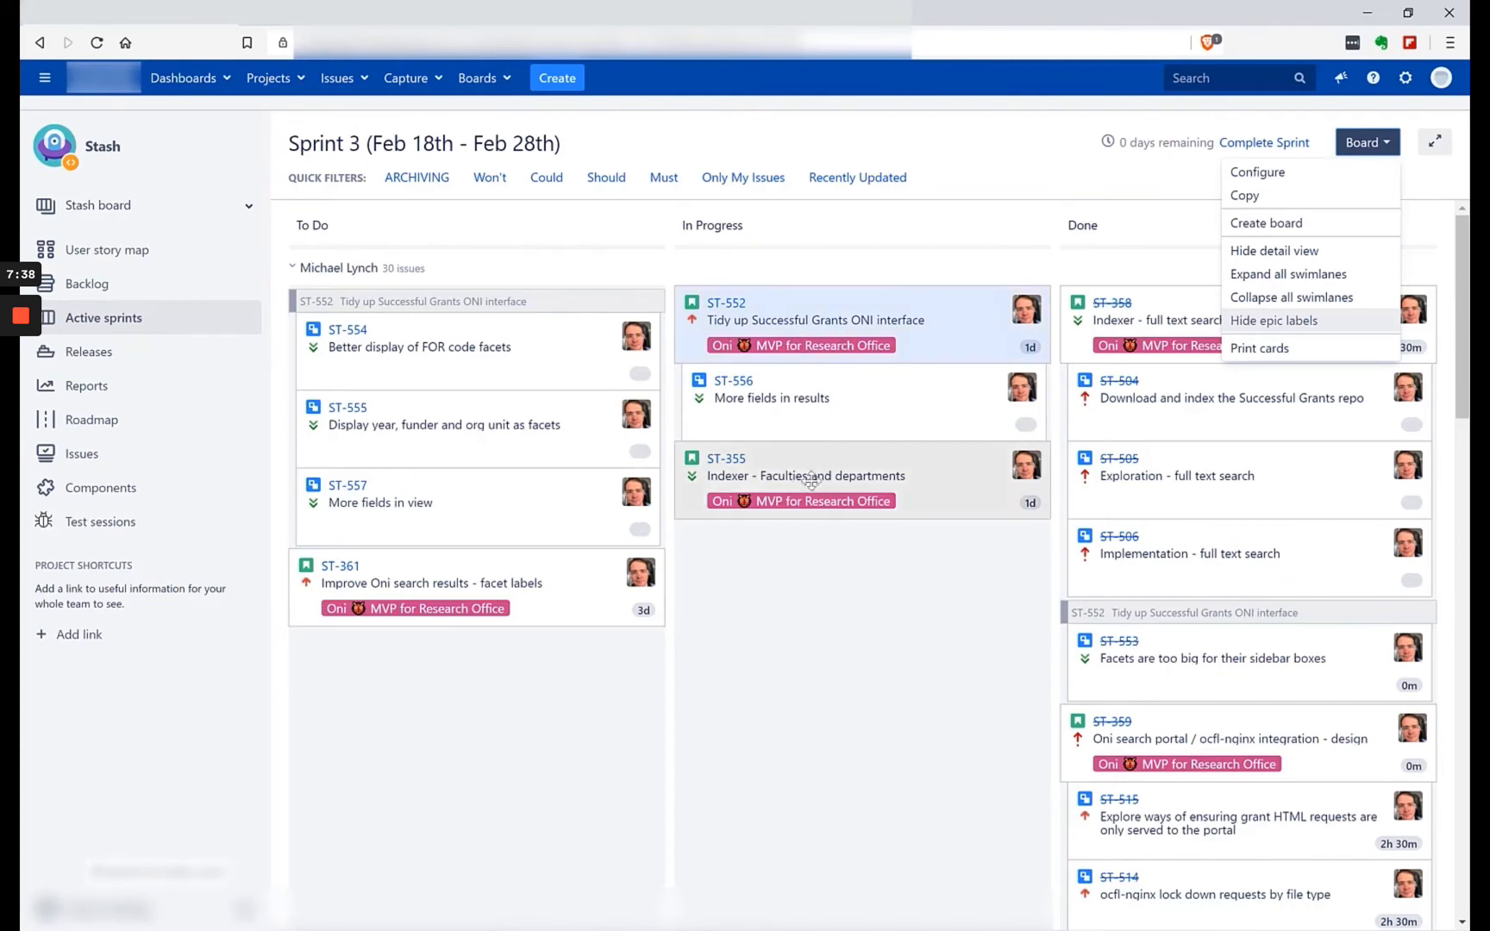
{"action": "left_click", "coordinate": [1271, 321]}
{"action": "scroll", "coordinate": [1237, 460], "scroll_direction": "down", "scroll_amount": 15}
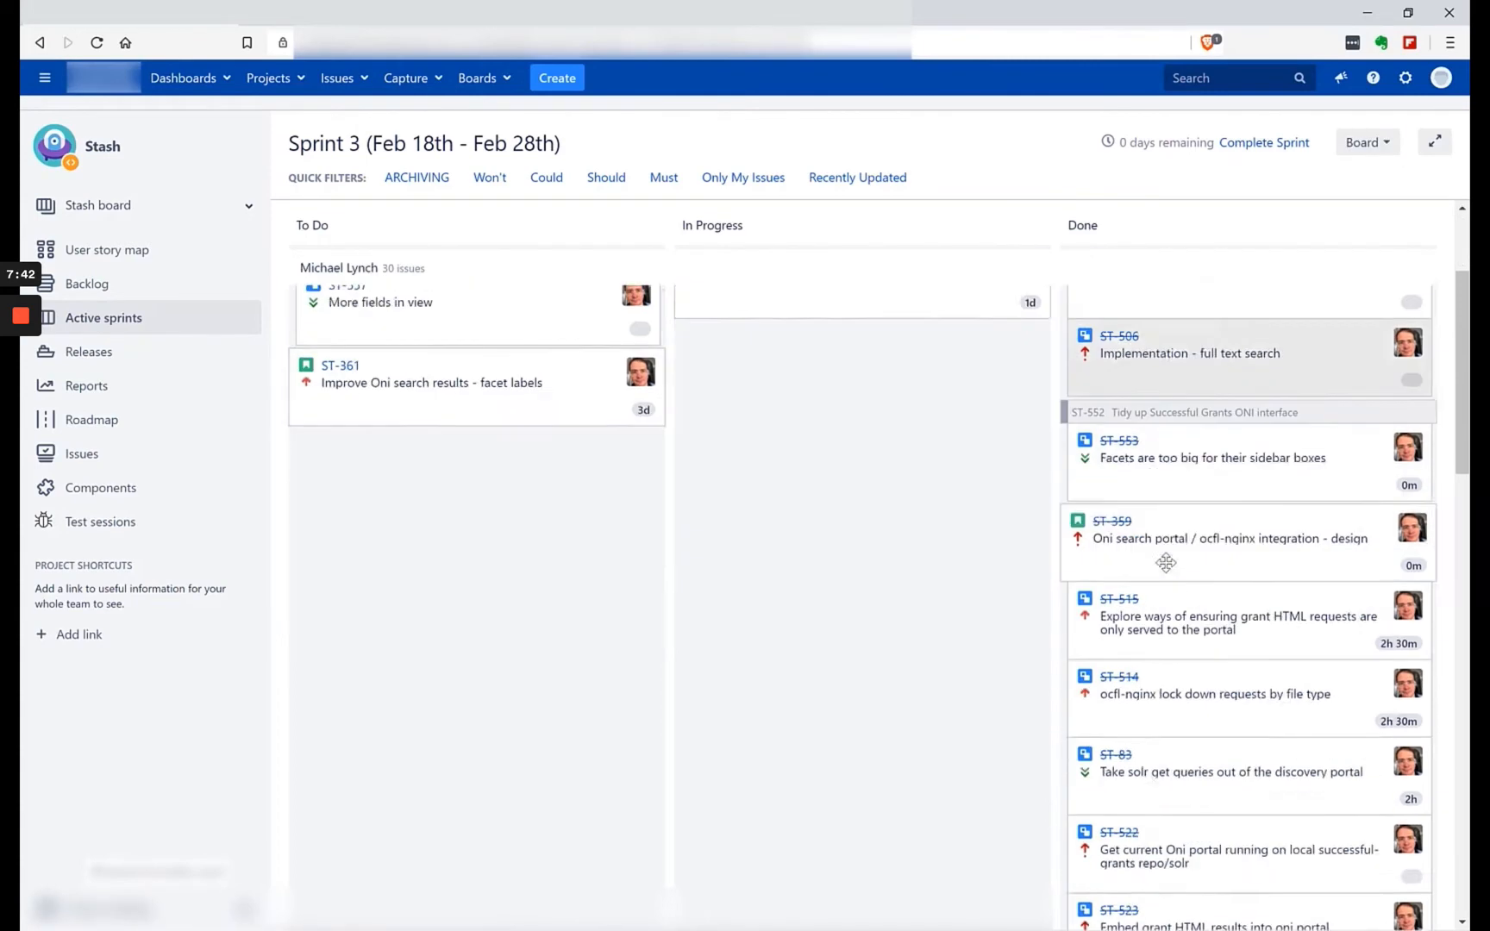
{"action": "scroll", "coordinate": [1311, 437], "scroll_direction": "up", "scroll_amount": 3}
{"action": "scroll", "coordinate": [1315, 414], "scroll_direction": "up", "scroll_amount": 12}
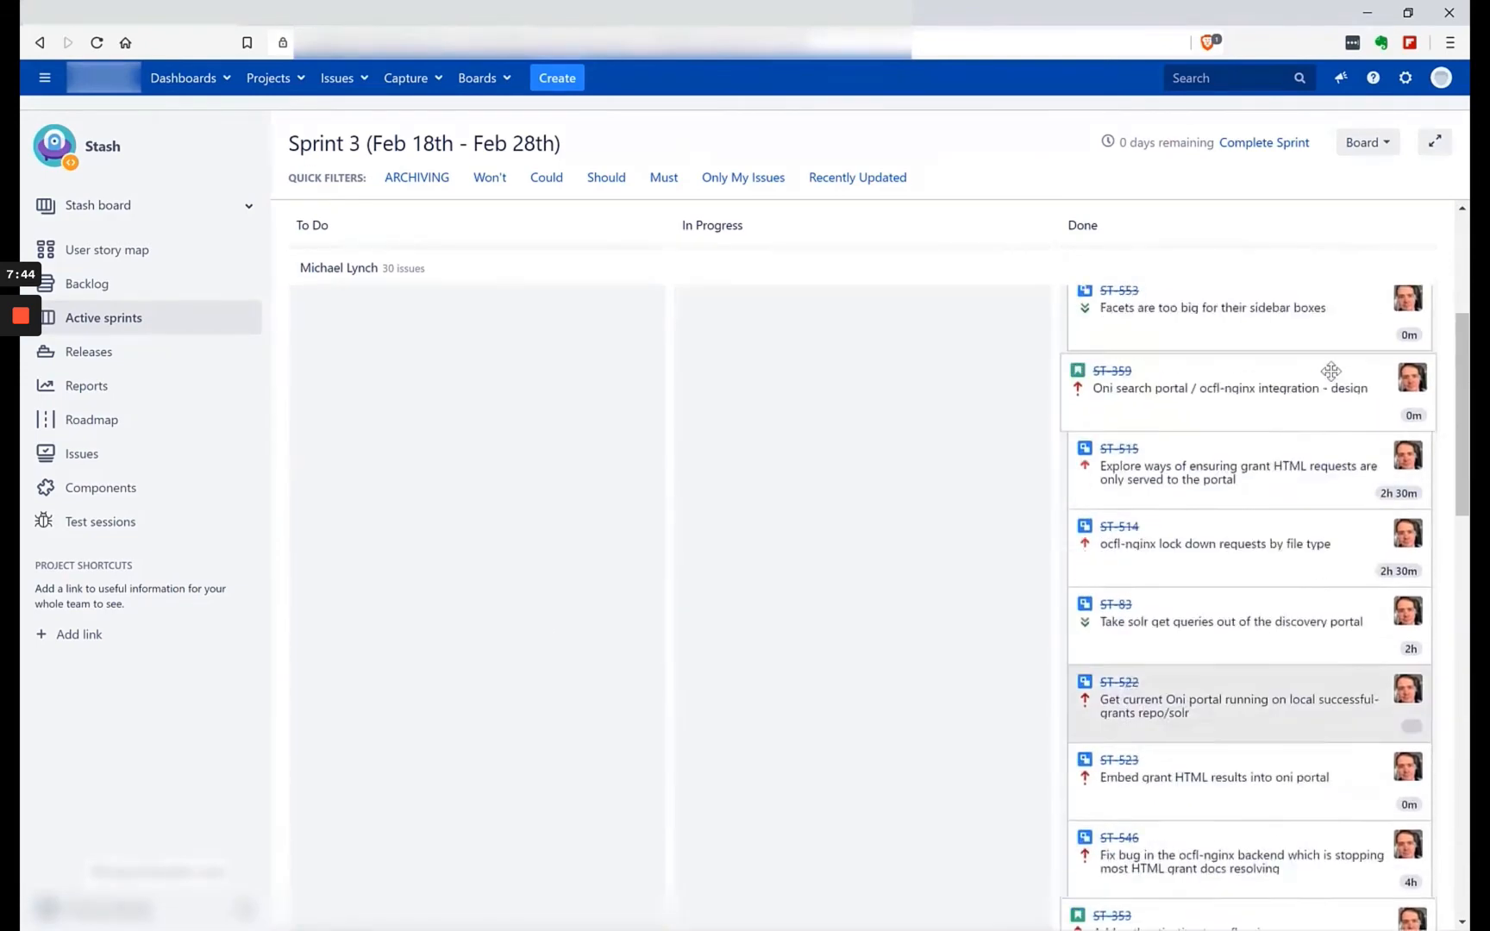
{"action": "left_click", "coordinate": [1365, 143]}
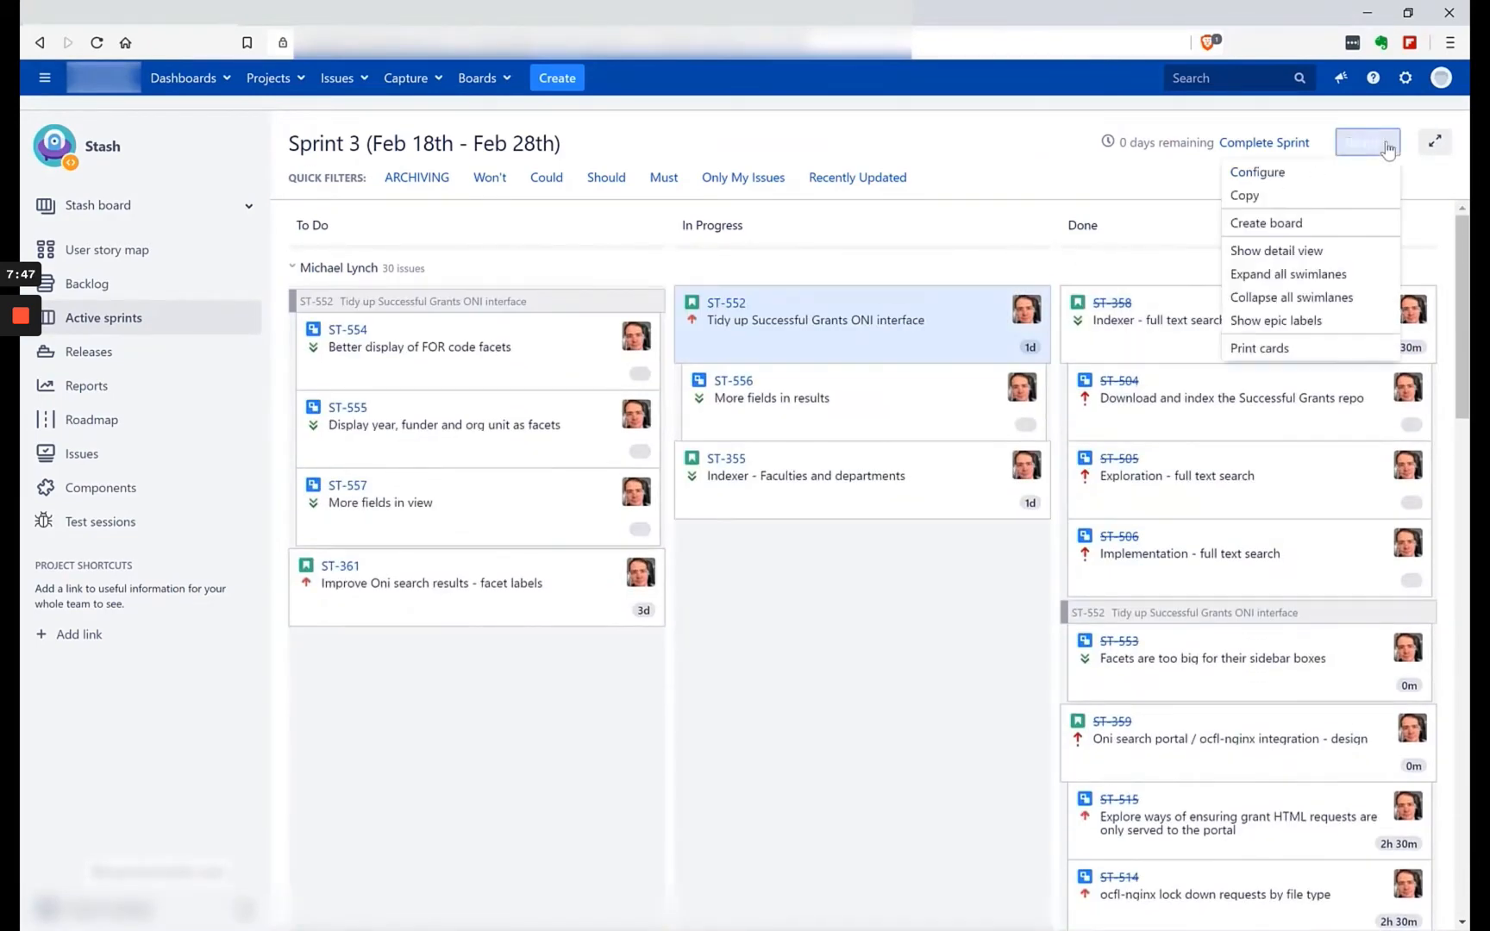
{"action": "left_click", "coordinate": [1302, 322]}
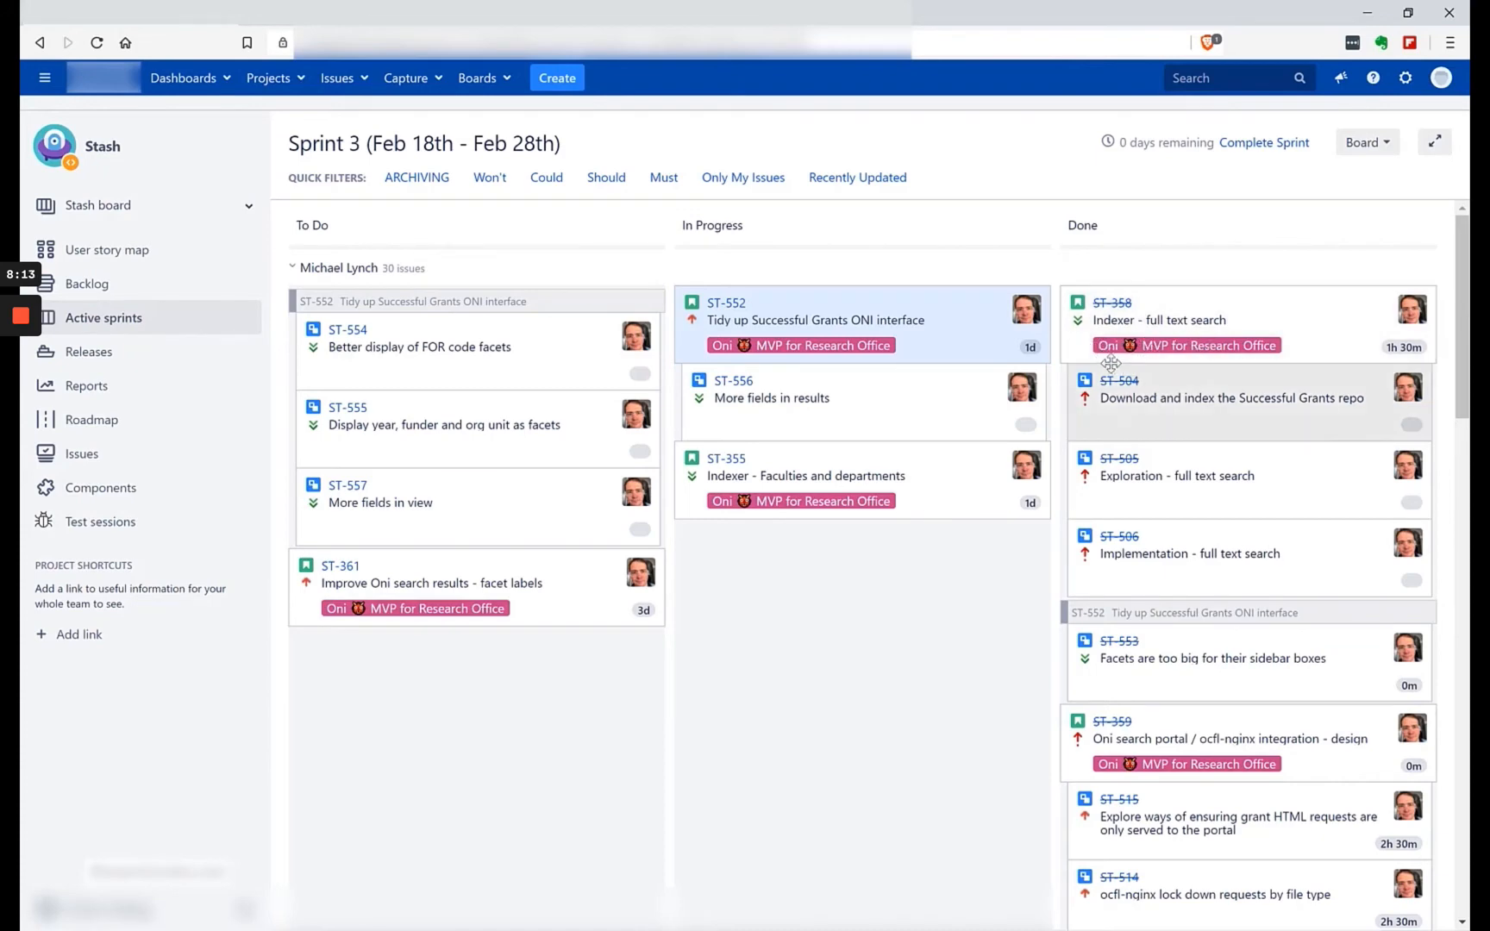
Look through the Sprint 3 cards, and view the board in full-screen mode before restoring the normal layout.
{"action": "scroll", "coordinate": [1034, 513], "scroll_direction": "down", "scroll_amount": 1}
{"action": "scroll", "coordinate": [1025, 517], "scroll_direction": "down", "scroll_amount": 12}
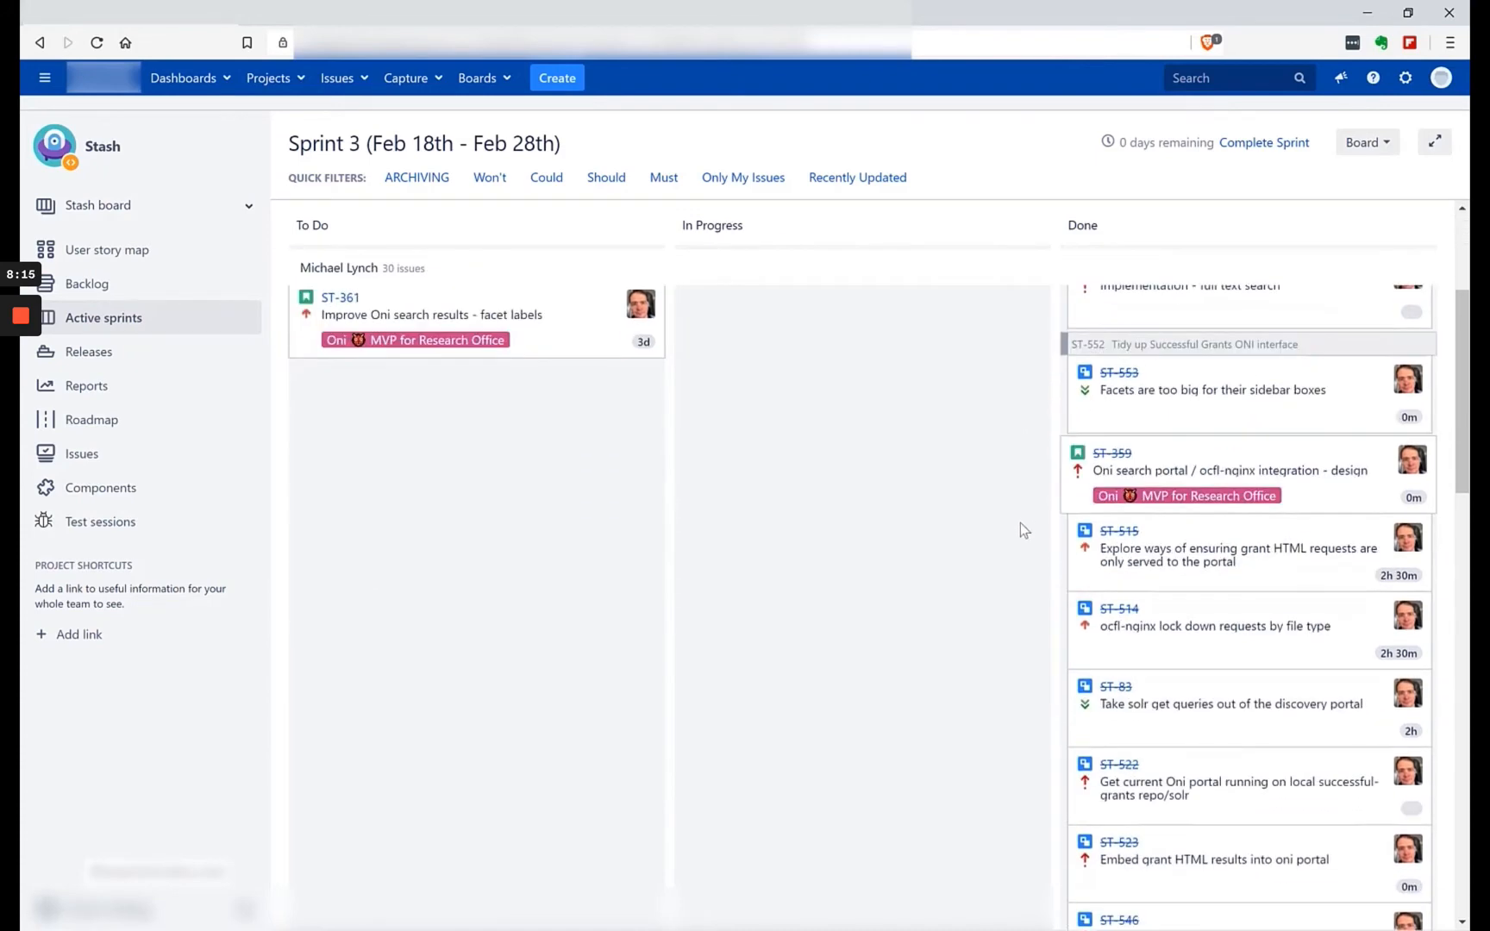
{"action": "scroll", "coordinate": [1001, 520], "scroll_direction": "down", "scroll_amount": 8}
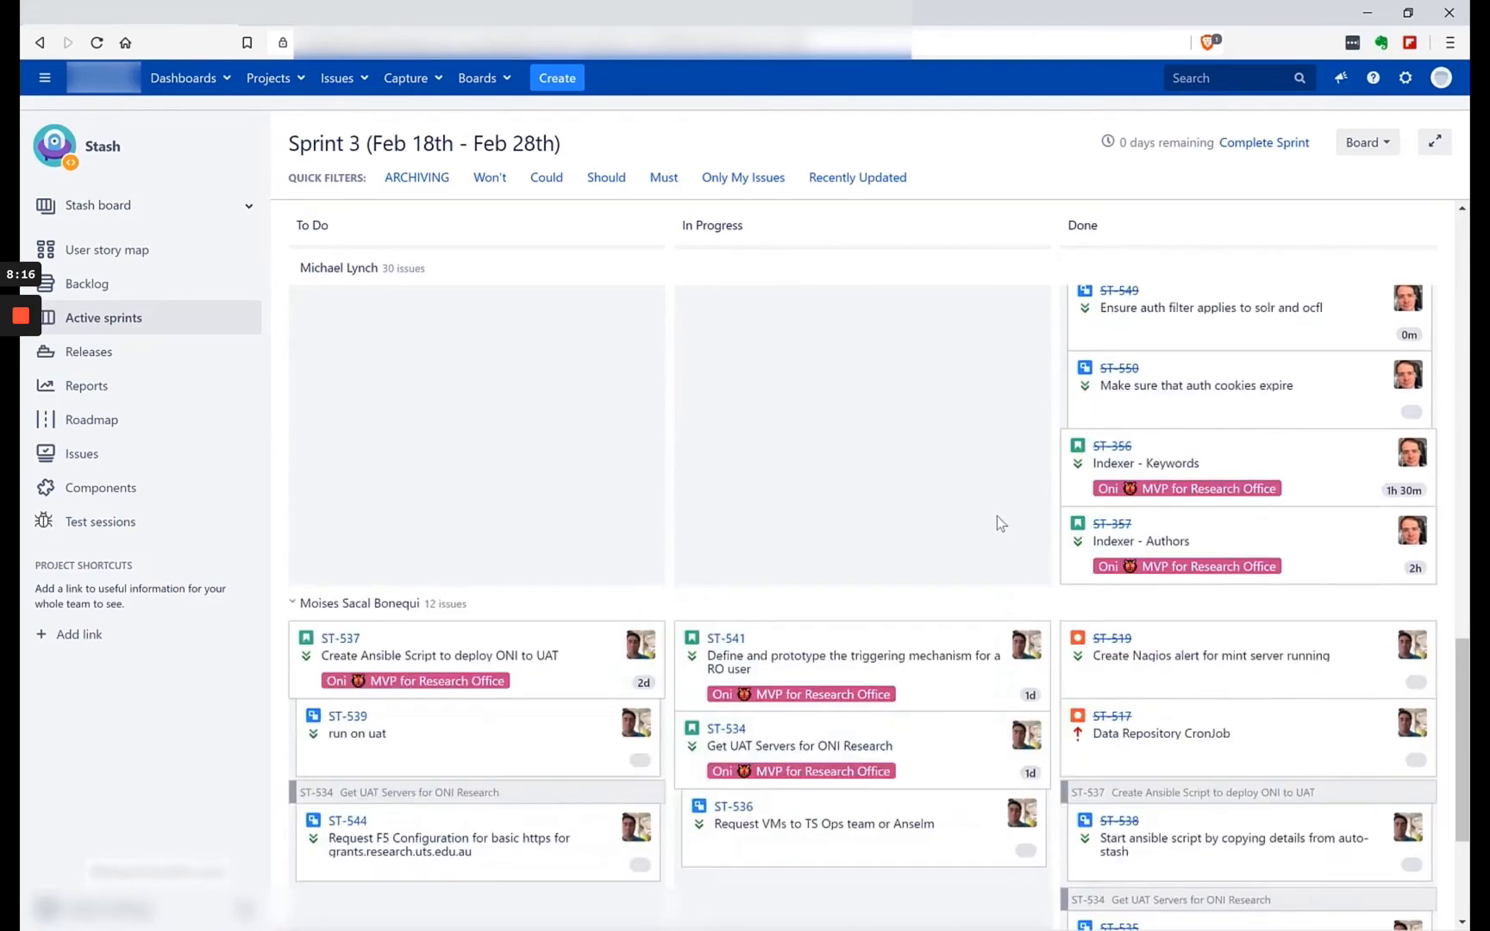
{"action": "scroll", "coordinate": [999, 585], "scroll_direction": "up", "scroll_amount": 5}
{"action": "scroll", "coordinate": [1004, 580], "scroll_direction": "up", "scroll_amount": 15}
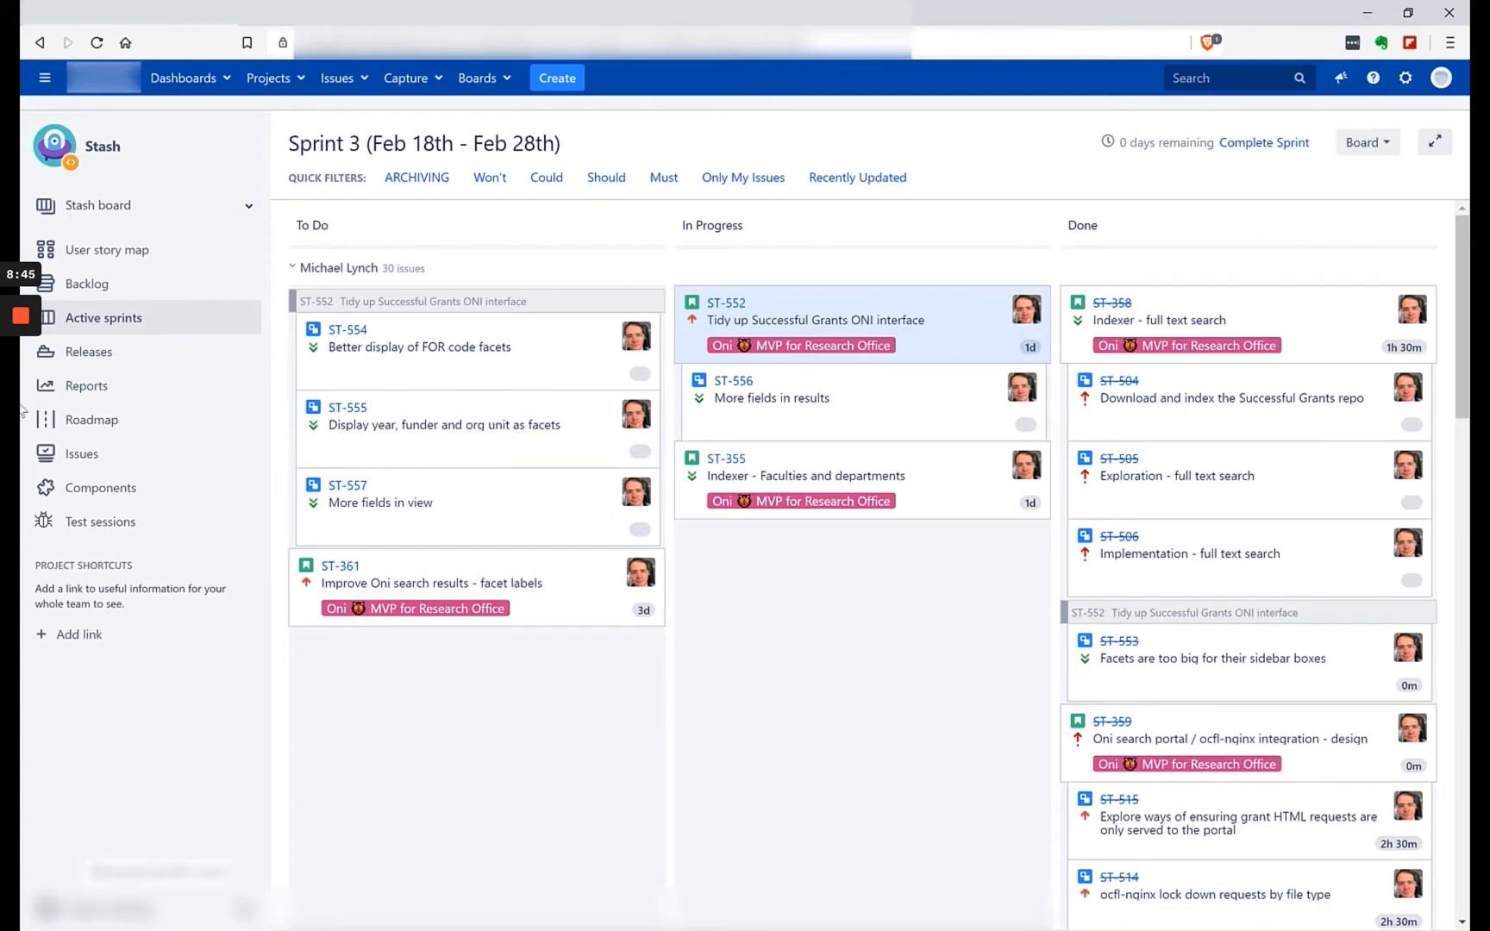
{"action": "left_click", "coordinate": [1436, 146]}
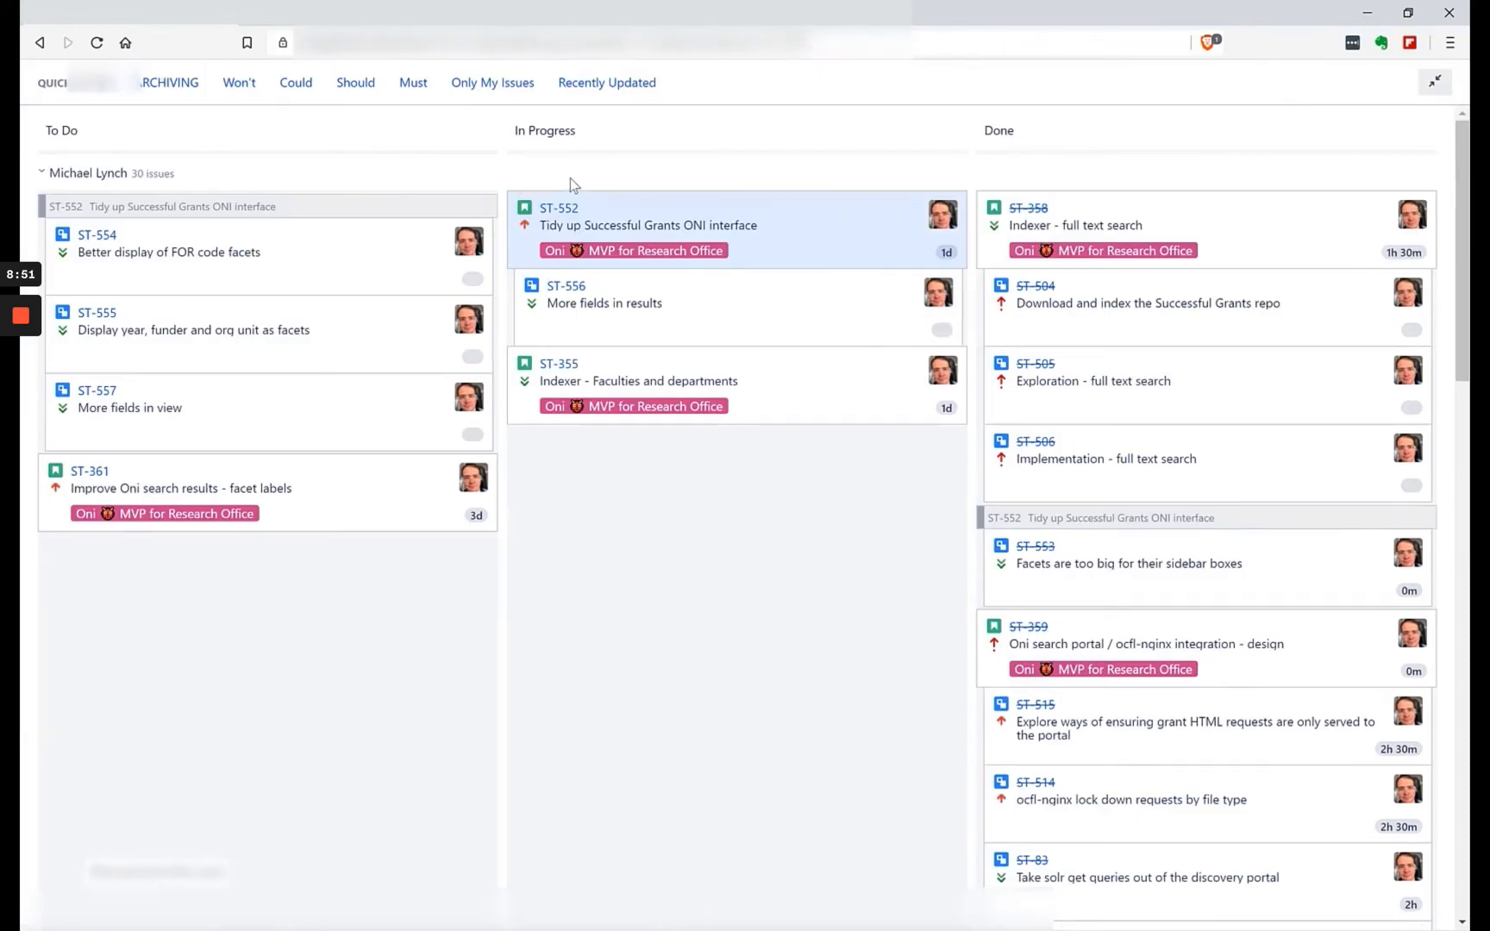
{"action": "left_click", "coordinate": [1434, 87]}
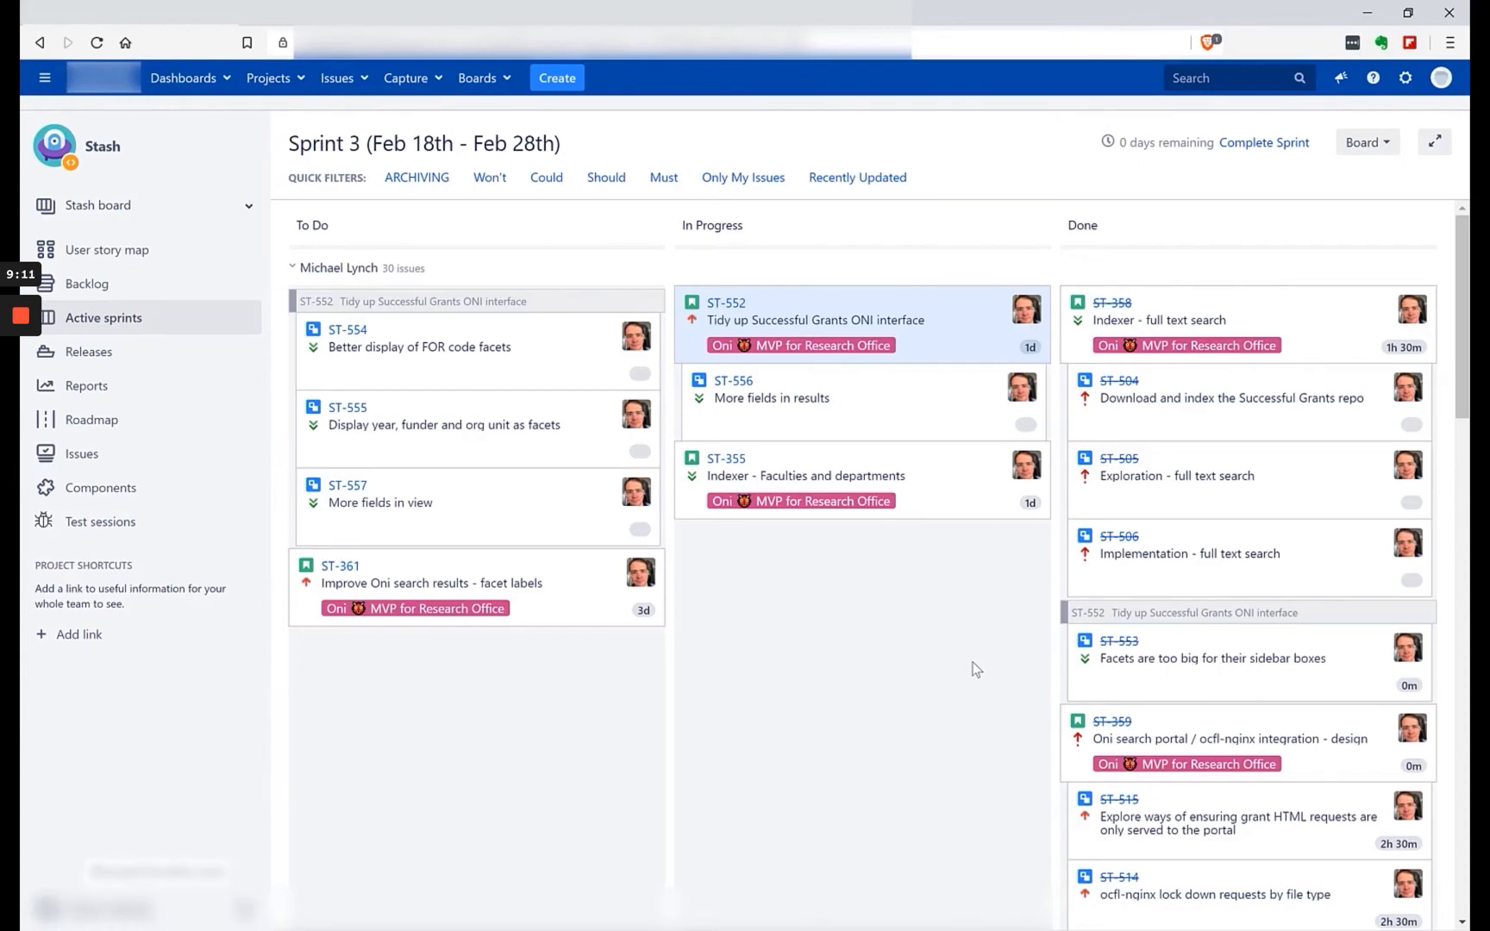
Review both assignees' swimlanes on the Sprint 3 board across the To Do, In Progress and Done columns.
{"action": "scroll", "coordinate": [810, 531], "scroll_direction": "down", "scroll_amount": 10}
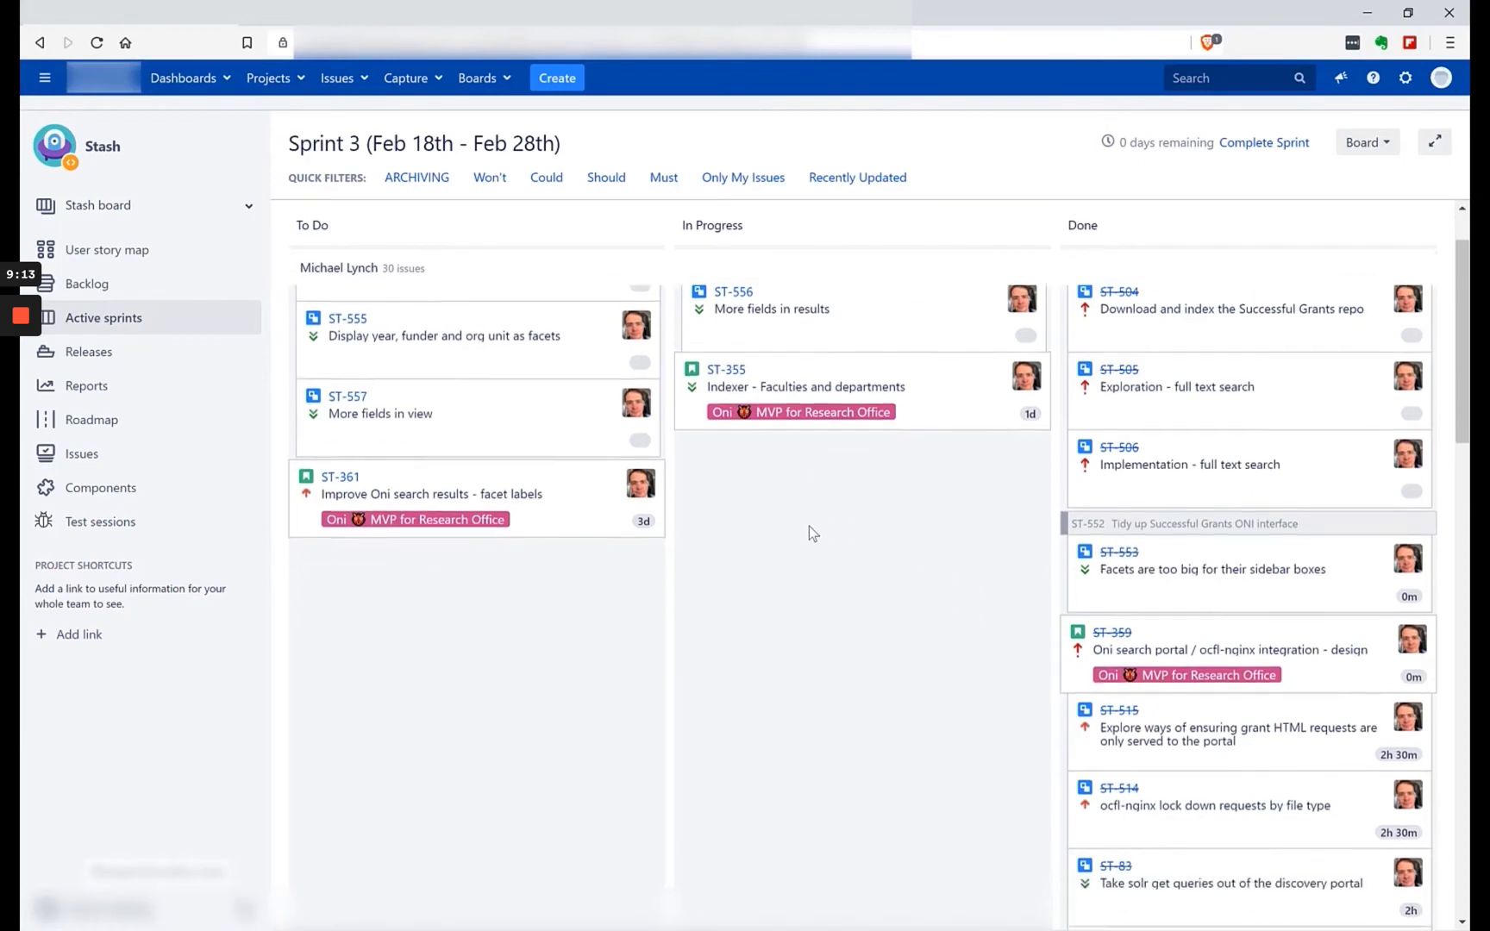
{"action": "scroll", "coordinate": [804, 510], "scroll_direction": "down", "scroll_amount": 12}
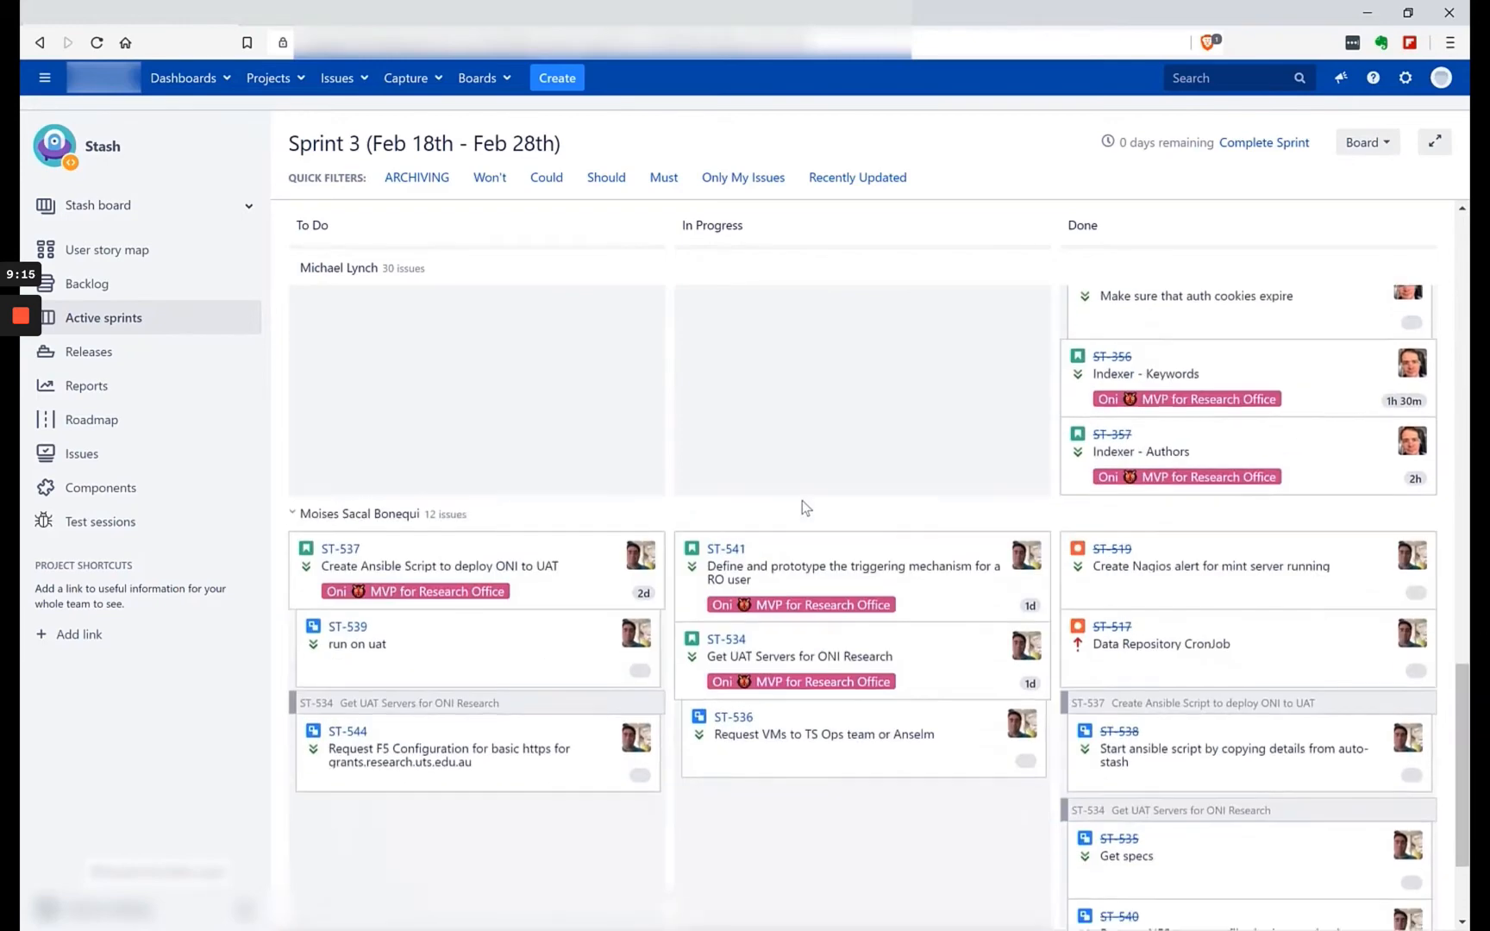
{"action": "scroll", "coordinate": [804, 483], "scroll_direction": "up", "scroll_amount": 20}
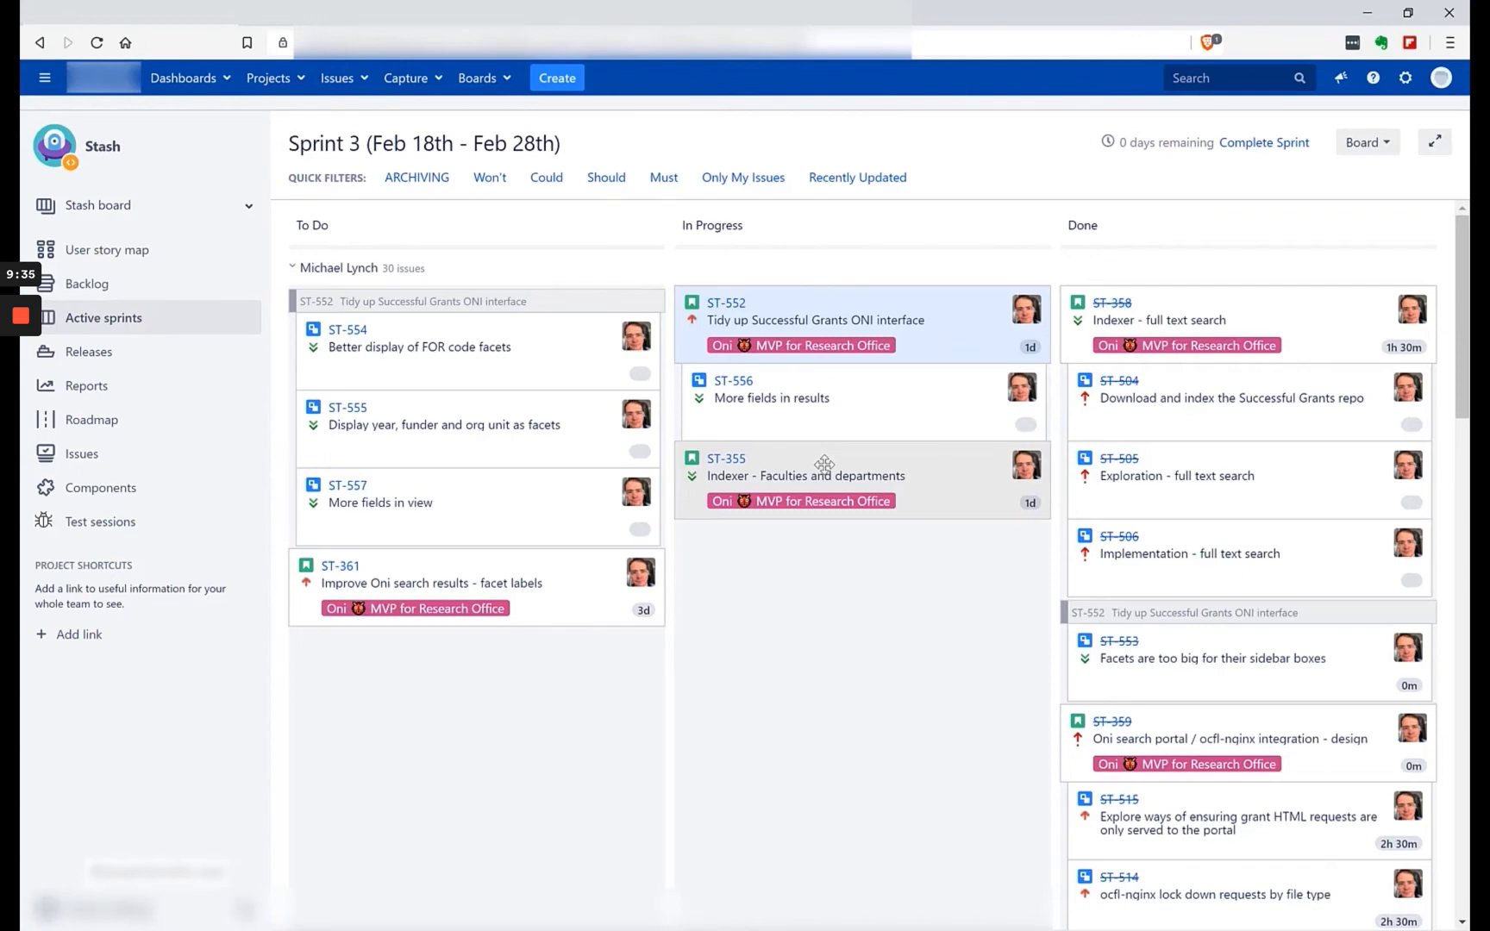
{"action": "mouse_move", "coordinate": [1140, 155]}
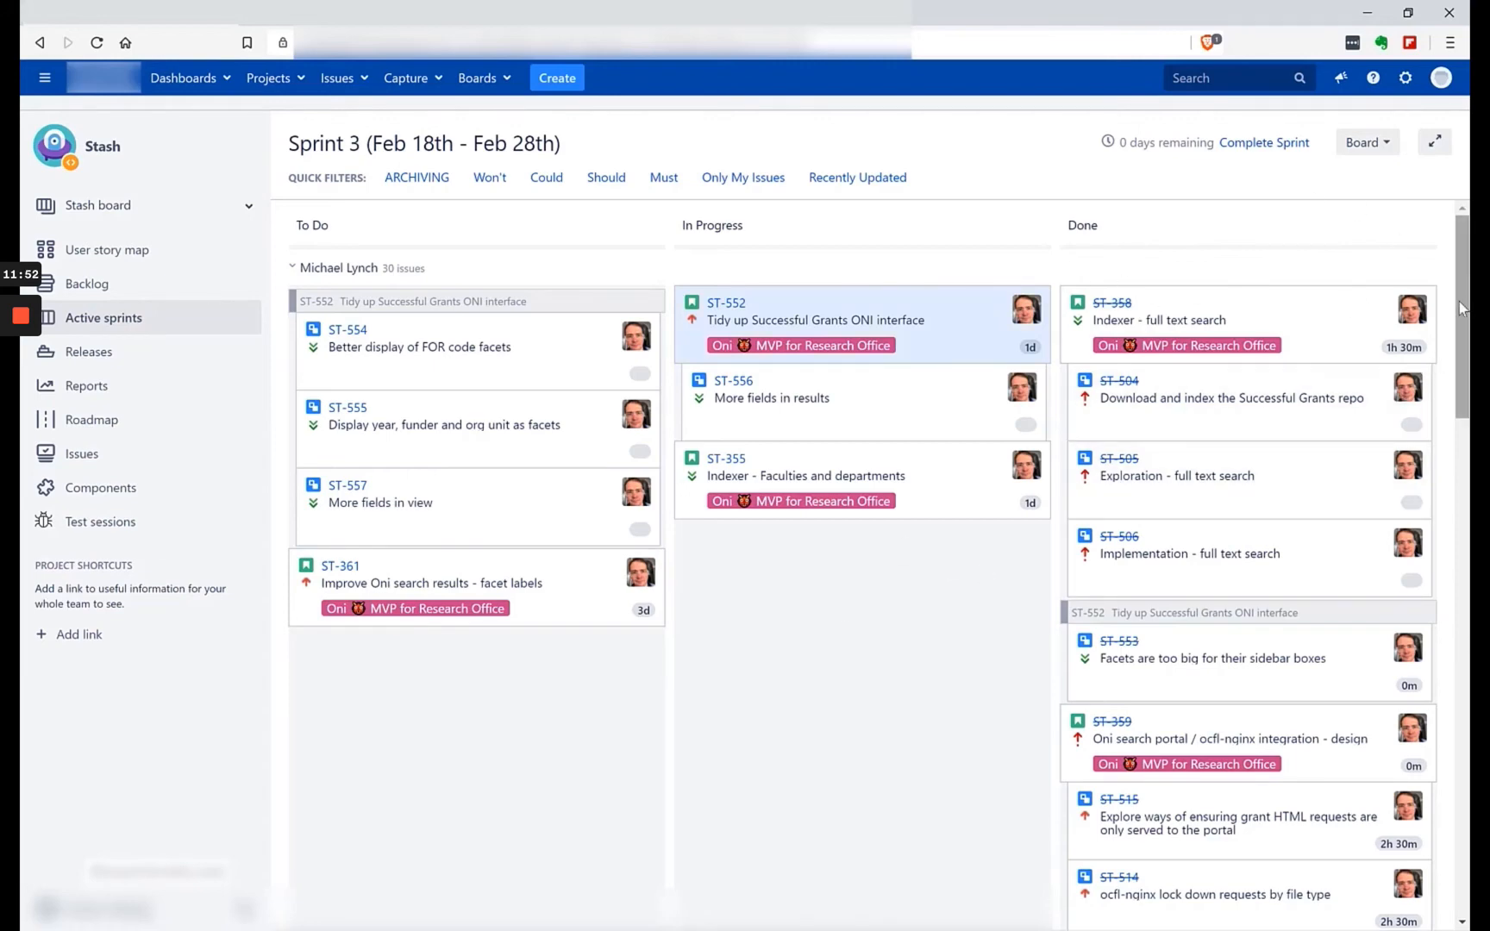
{"action": "left_click_drag", "start_coordinate": [1462, 308], "coordinate": [1466, 575]}
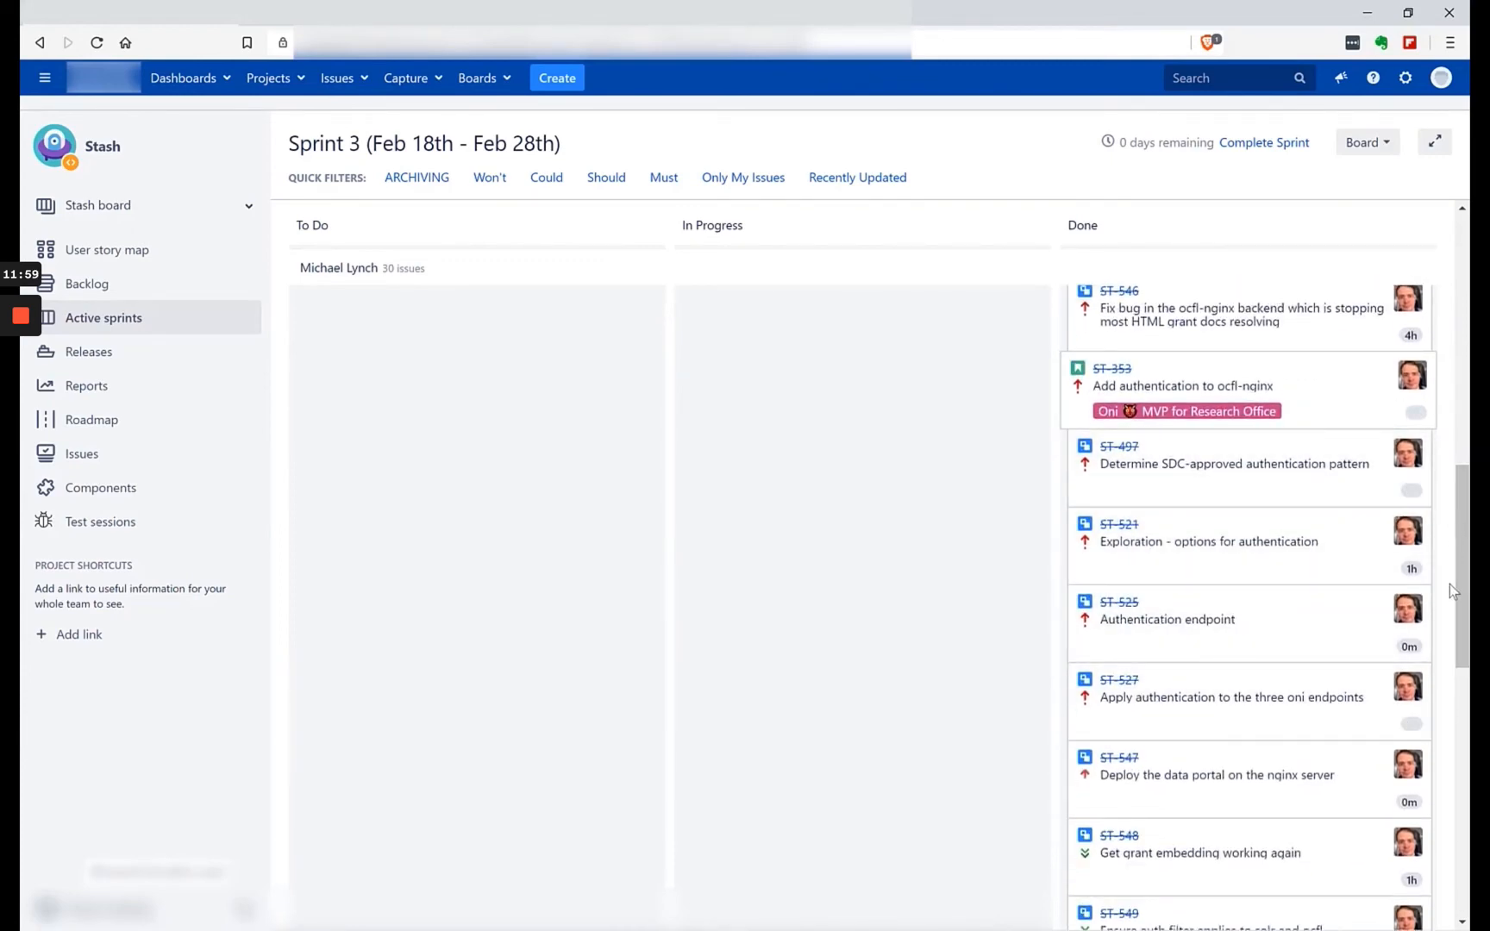
{"action": "left_click_drag", "start_coordinate": [1457, 538], "coordinate": [1462, 785]}
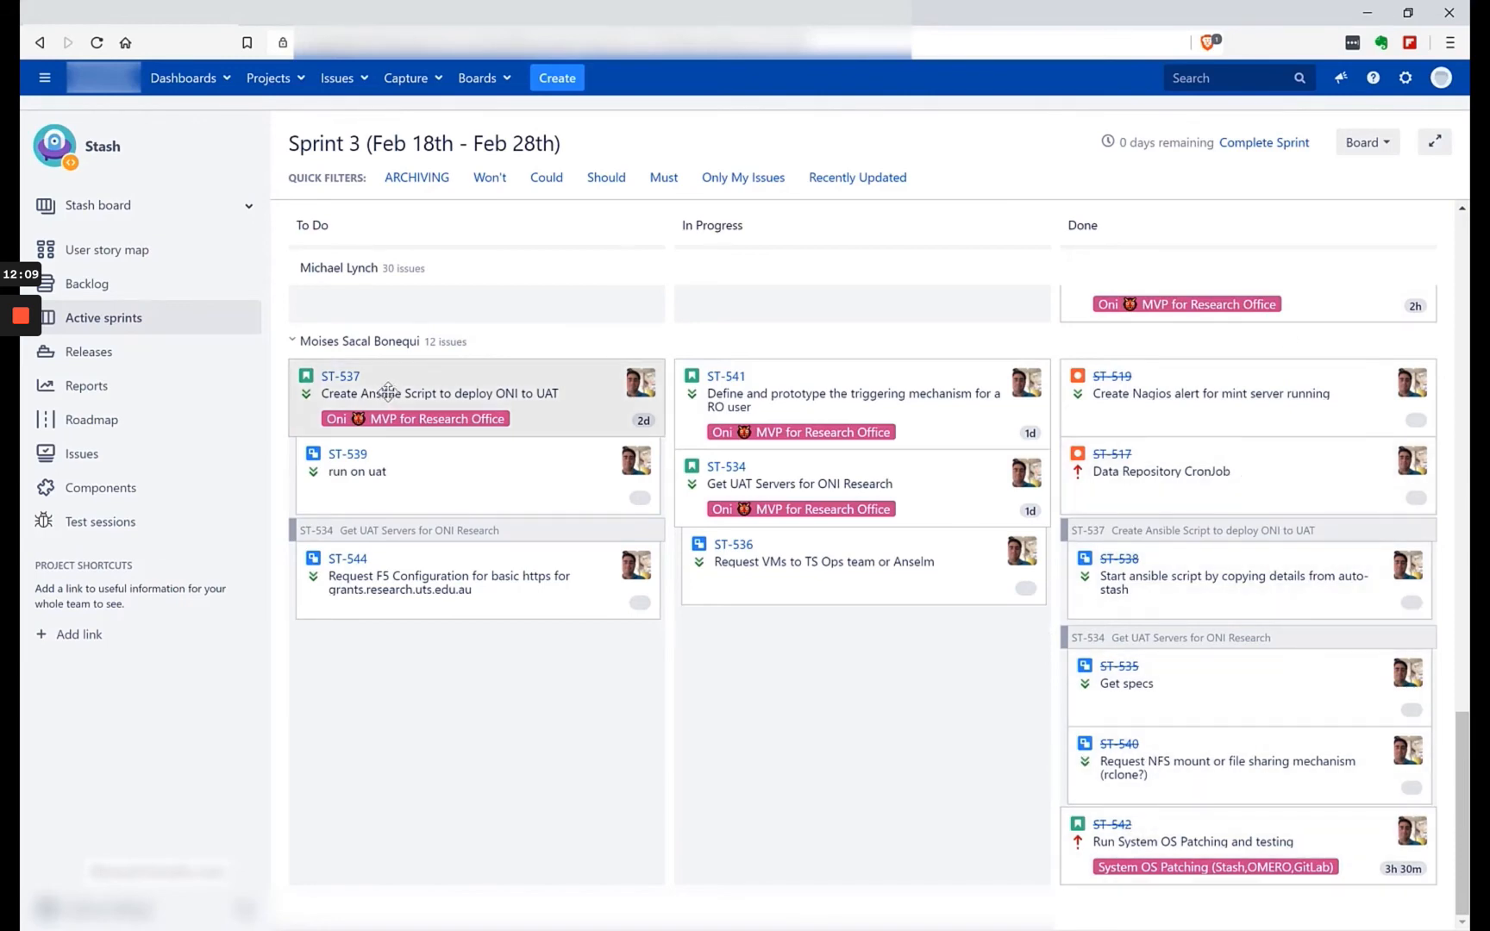
{"action": "scroll", "coordinate": [483, 461], "scroll_direction": "up", "scroll_amount": 15}
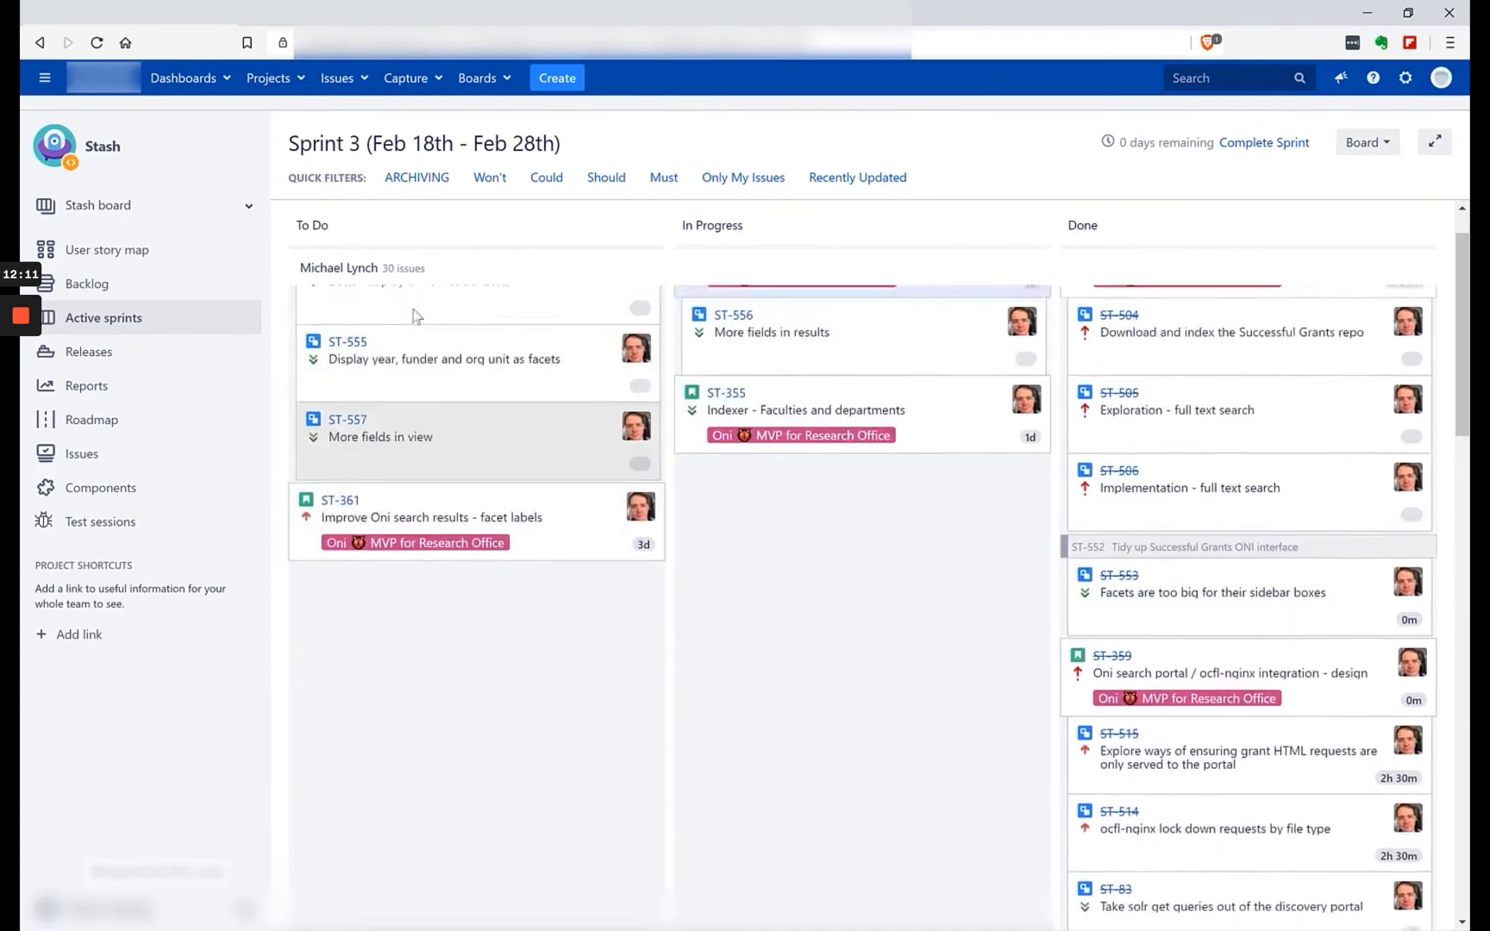
{"action": "scroll", "coordinate": [416, 316], "scroll_direction": "up", "scroll_amount": 1}
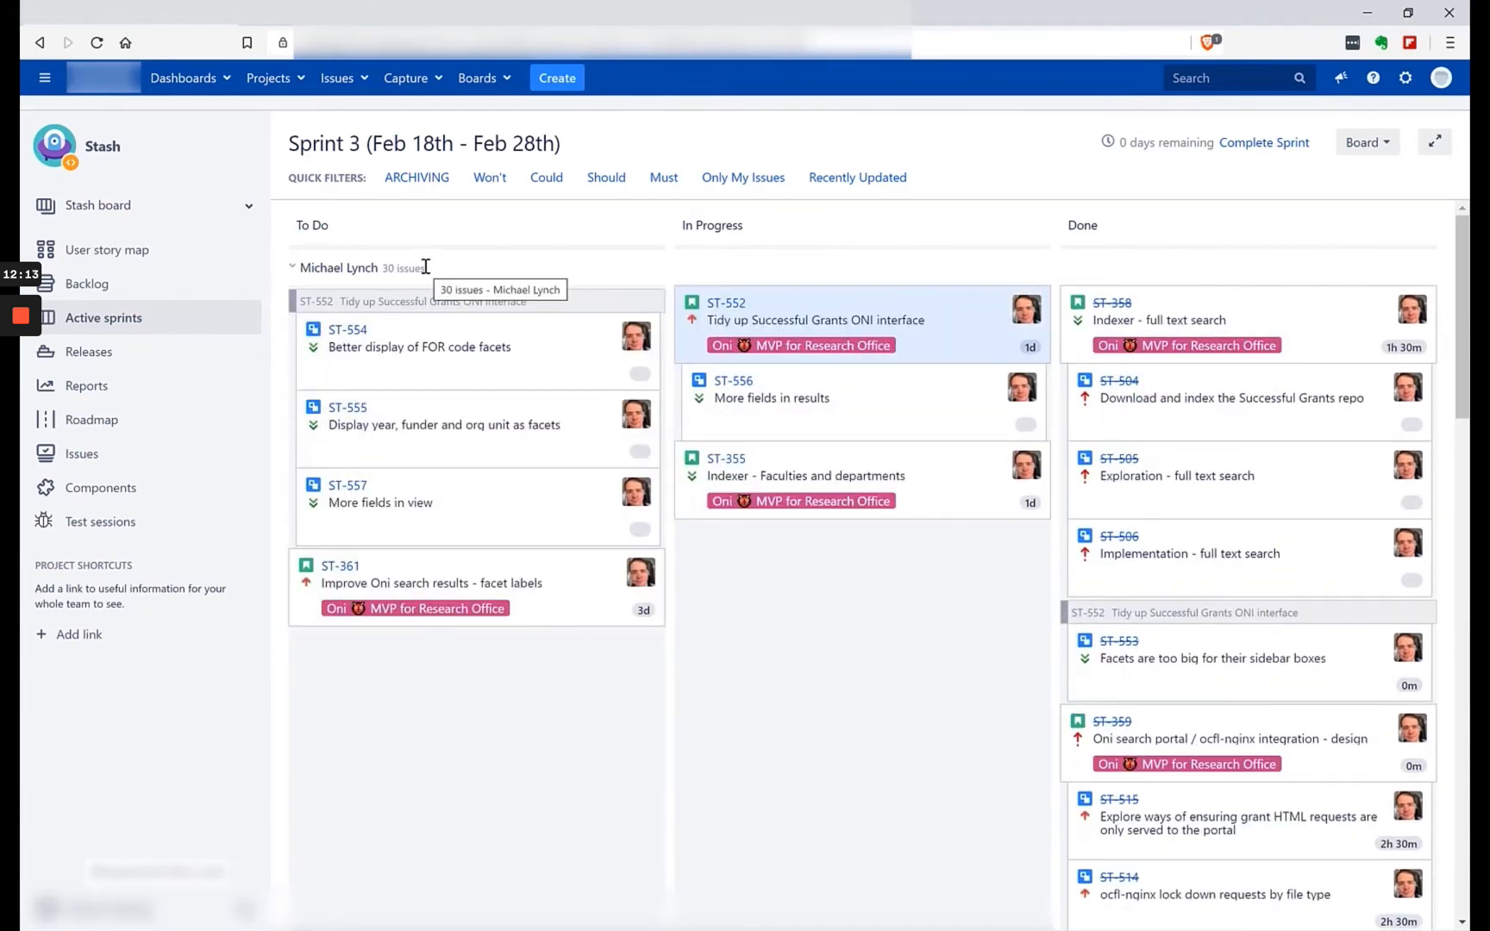
Highlight the issue count beside the first assignee's swimlane heading.
{"action": "mouse_move", "coordinate": [426, 267]}
{"action": "left_mouse_down"}
{"action": "mouse_move", "coordinate": [381, 268]}
{"action": "mouse_move", "coordinate": [406, 278]}
{"action": "left_mouse_up"}
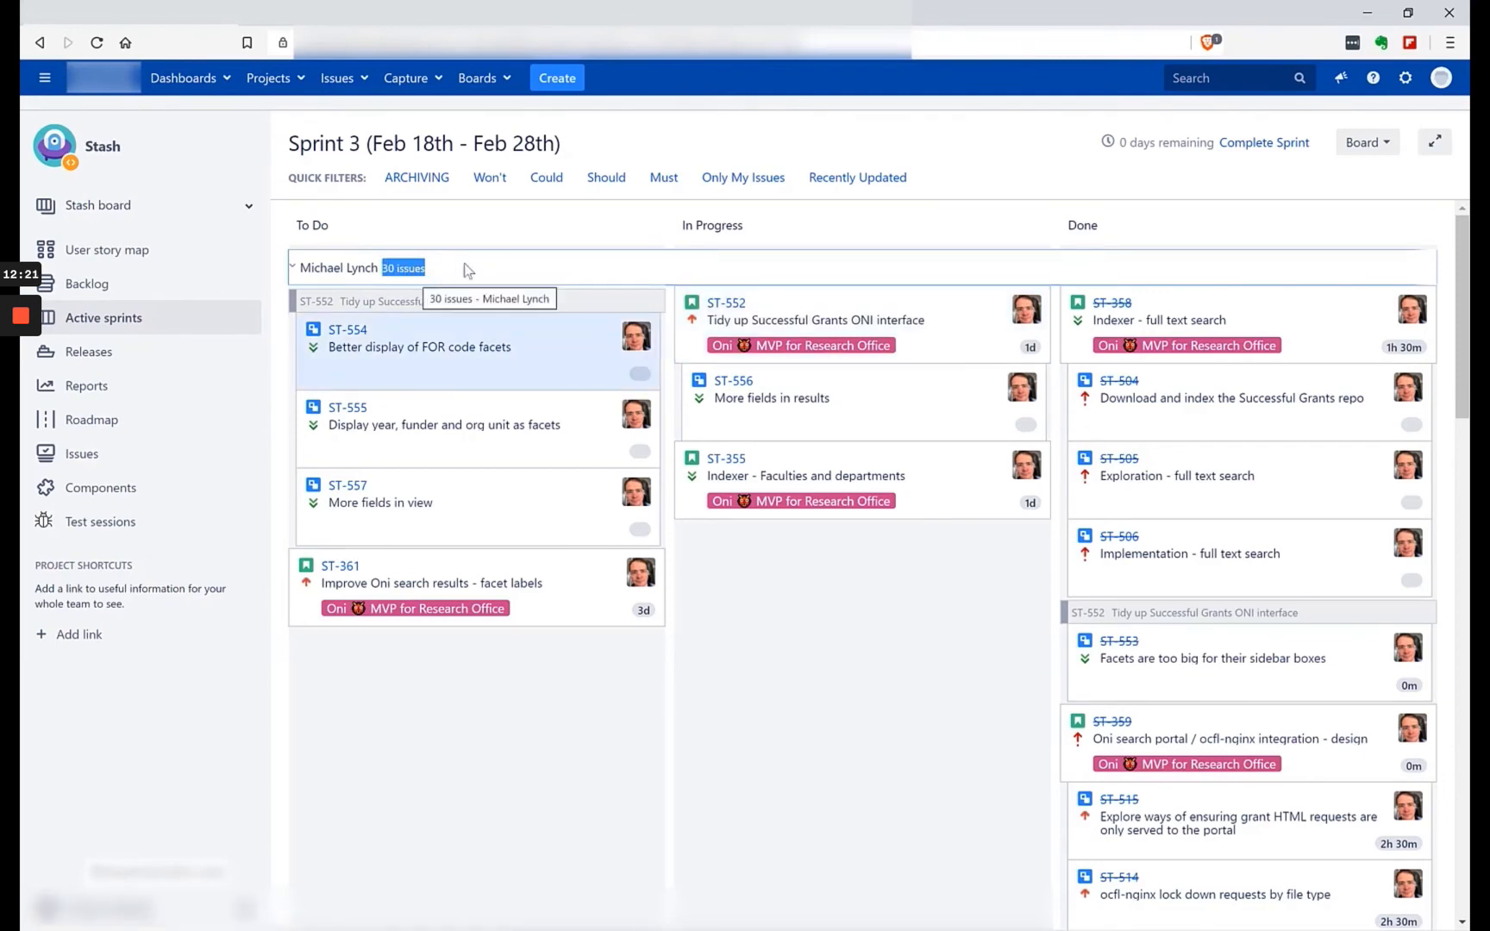
{"action": "left_click", "coordinate": [495, 232]}
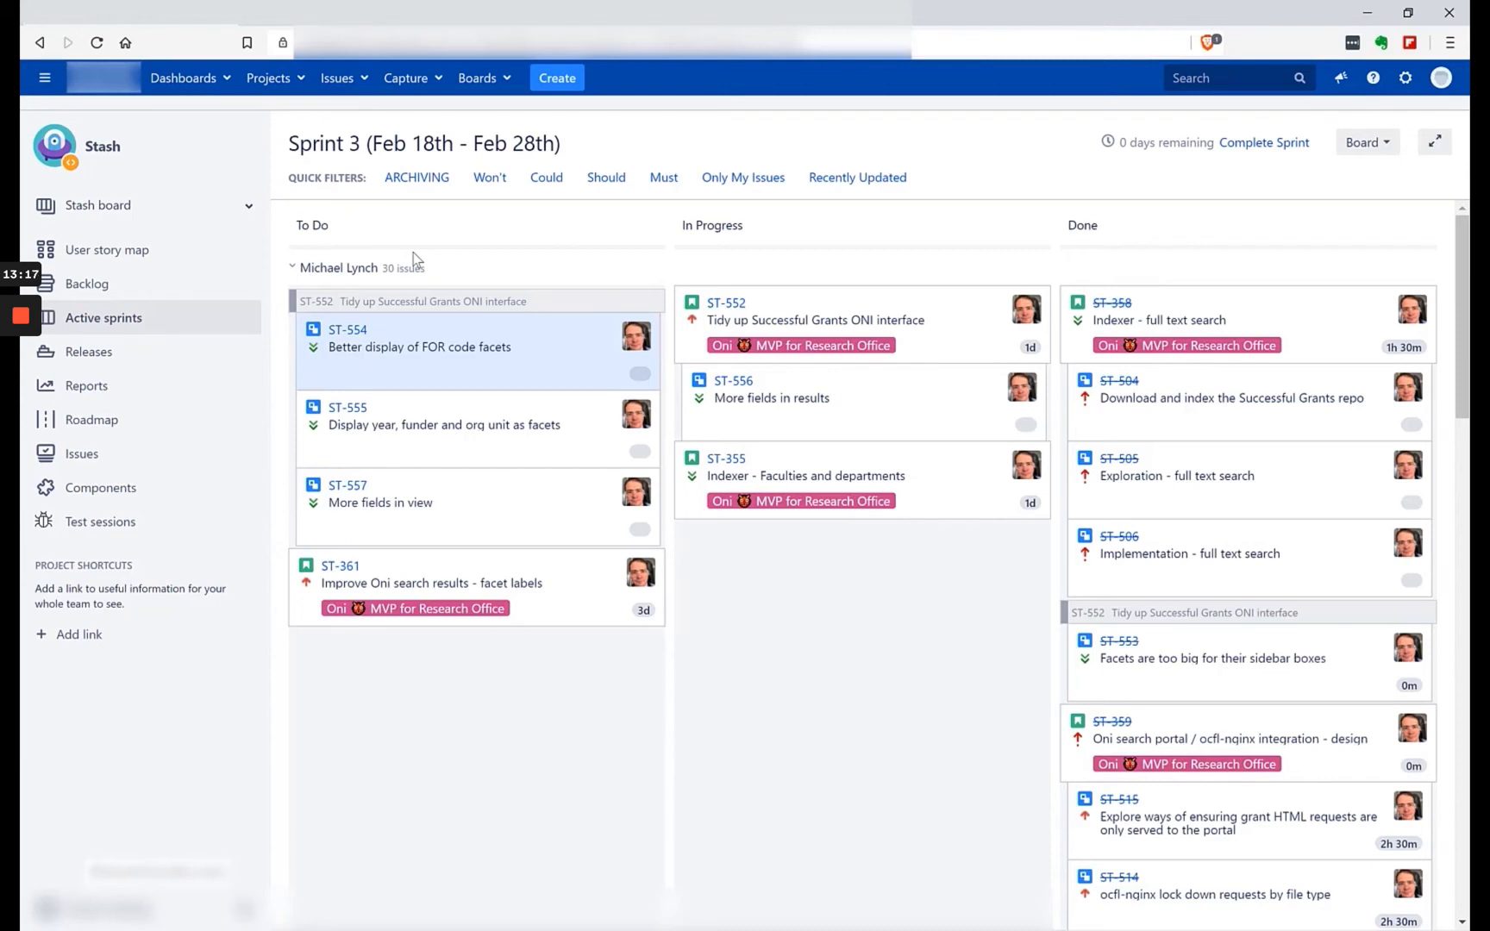
{"action": "mouse_move", "coordinate": [399, 270]}
{"action": "left_mouse_down"}
{"action": "mouse_move", "coordinate": [431, 271]}
{"action": "mouse_move", "coordinate": [398, 266]}
{"action": "left_mouse_up"}
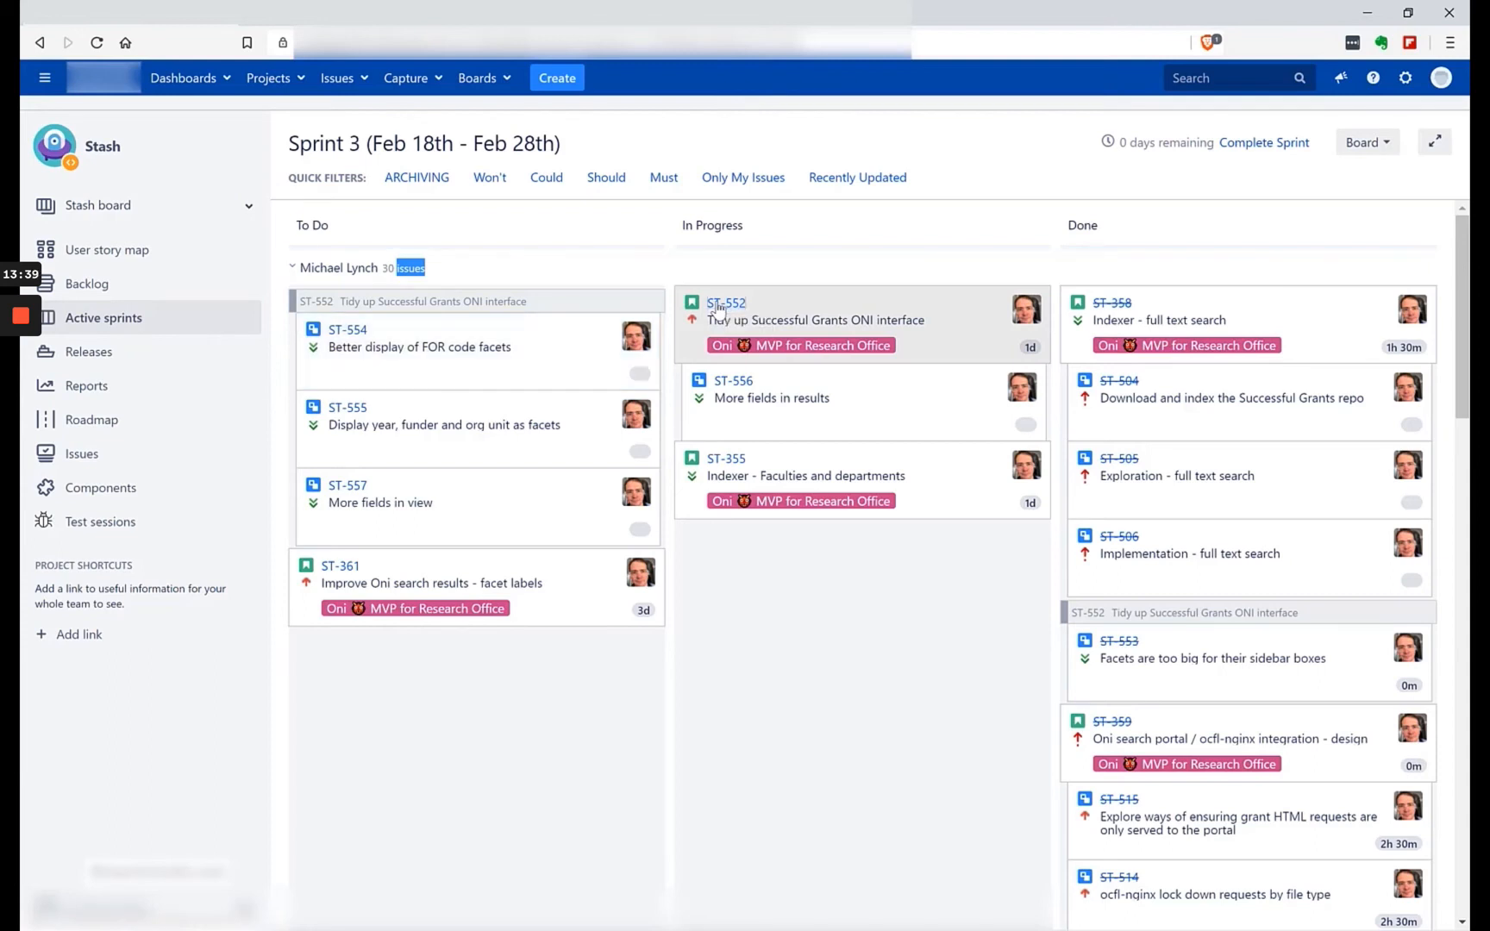
Open story ST-552 in a new tab and highlight the Type label in its details.
{"action": "right_click", "coordinate": [717, 304]}
{"action": "left_click", "coordinate": [750, 316]}
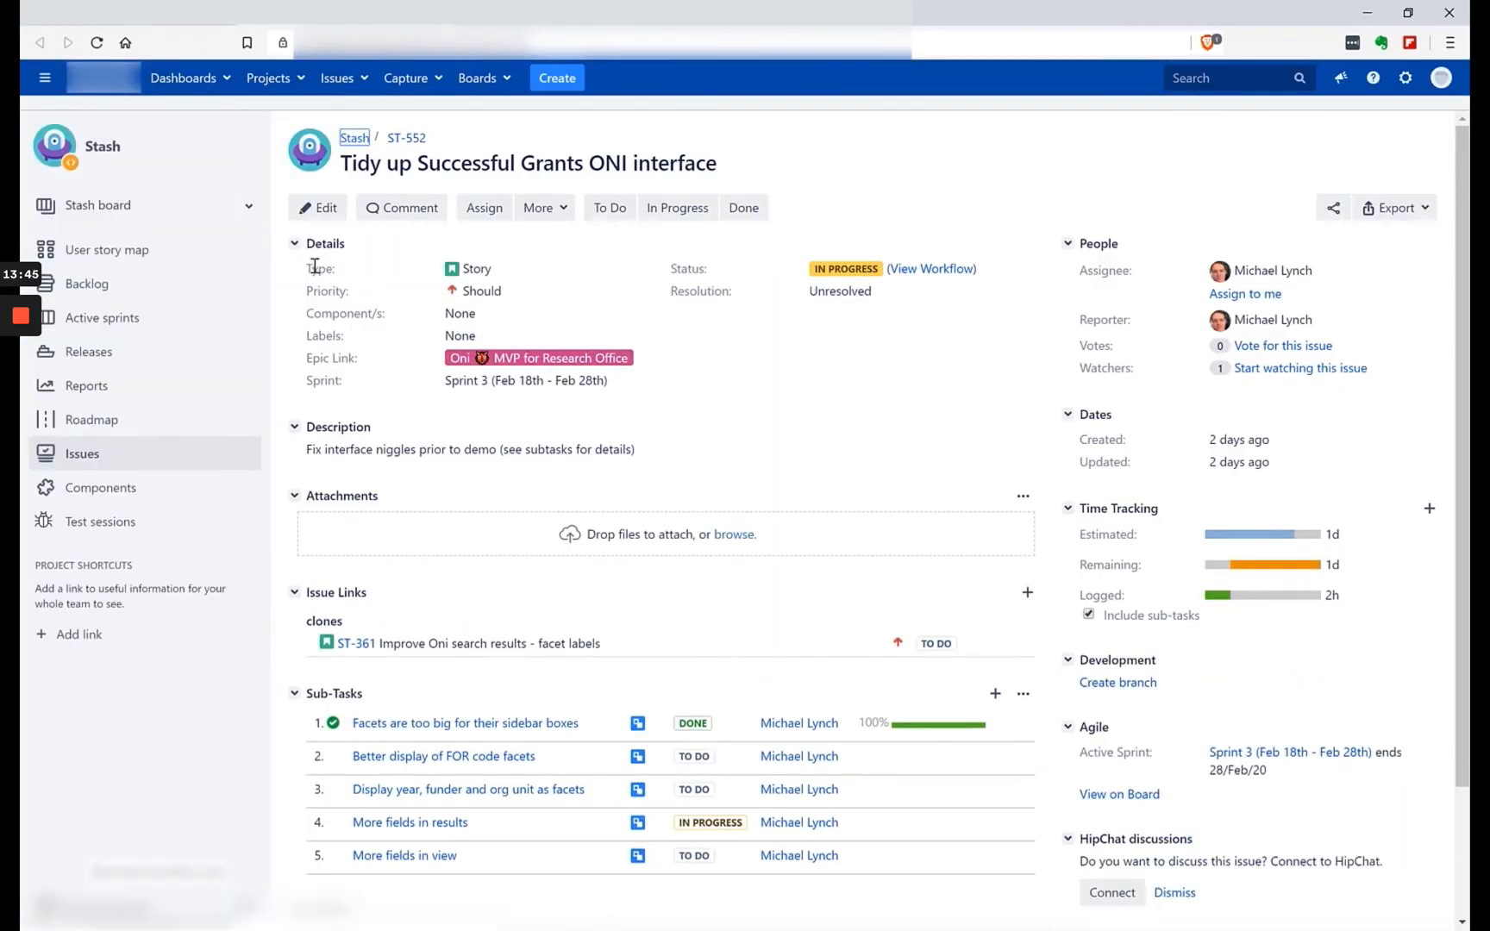
{"action": "left_click_drag", "start_coordinate": [306, 268], "coordinate": [339, 273]}
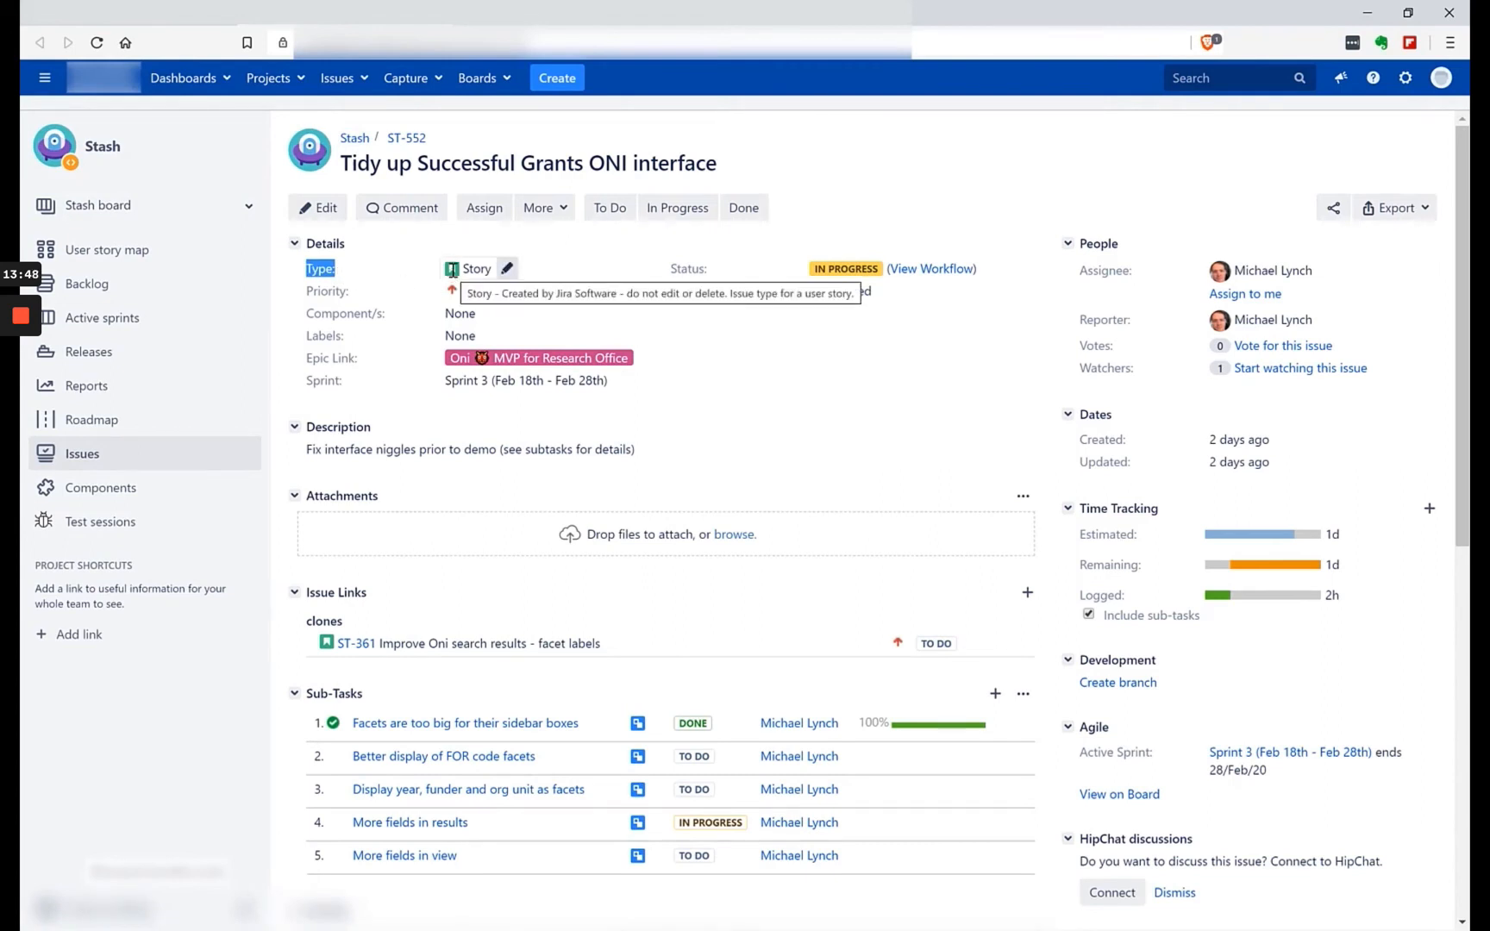
Edit the Type field of story ST-552 and examine the alternative issue types it offers.
{"action": "left_click", "coordinate": [510, 271]}
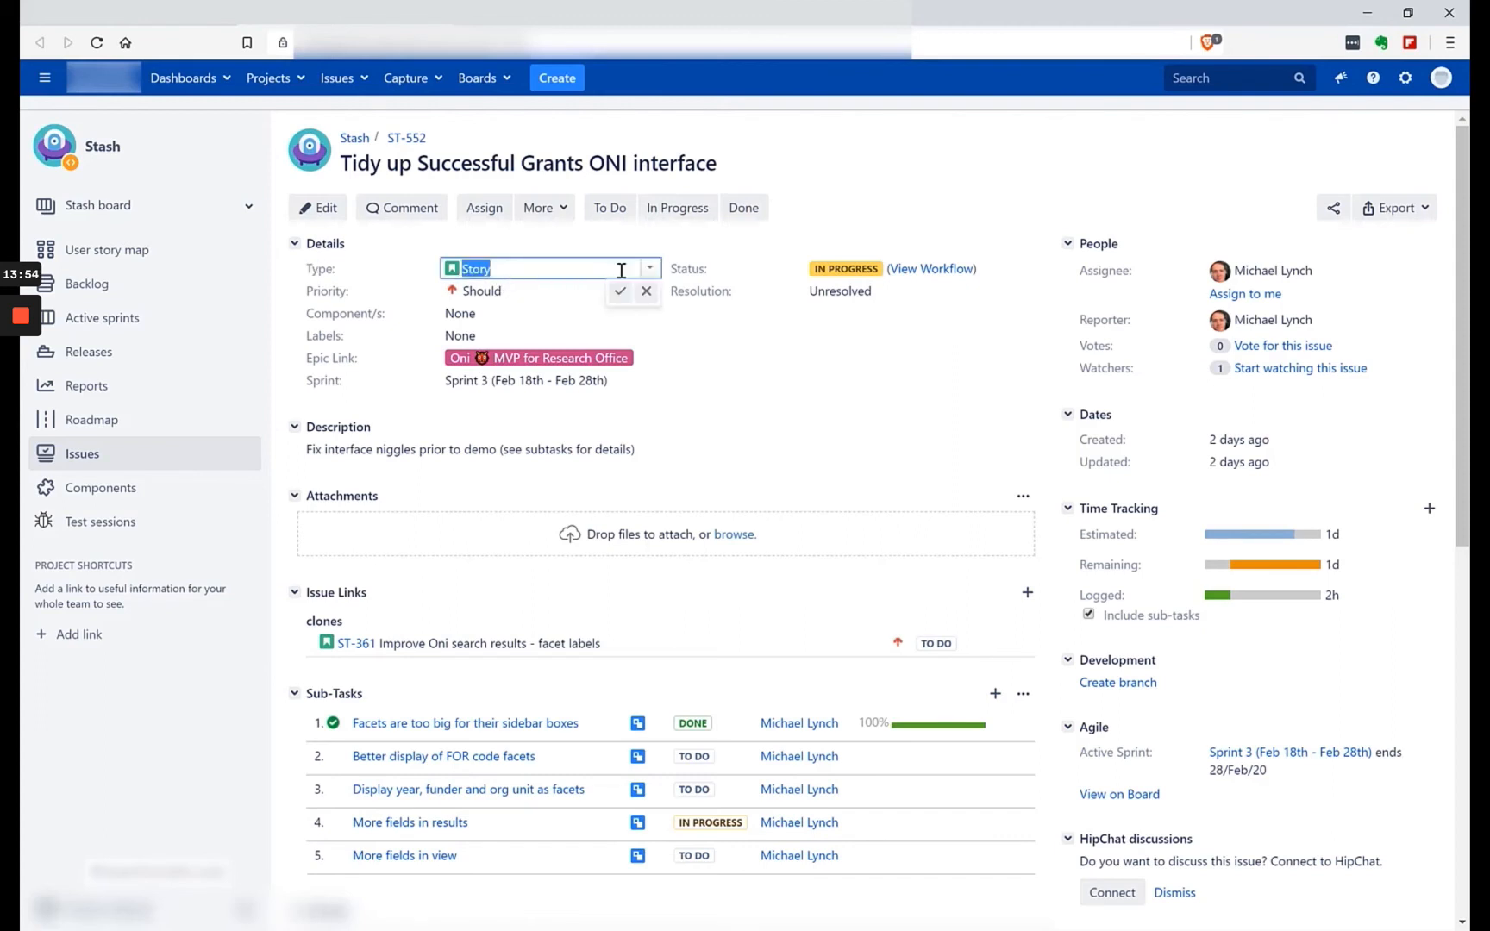
{"action": "left_click", "coordinate": [651, 270]}
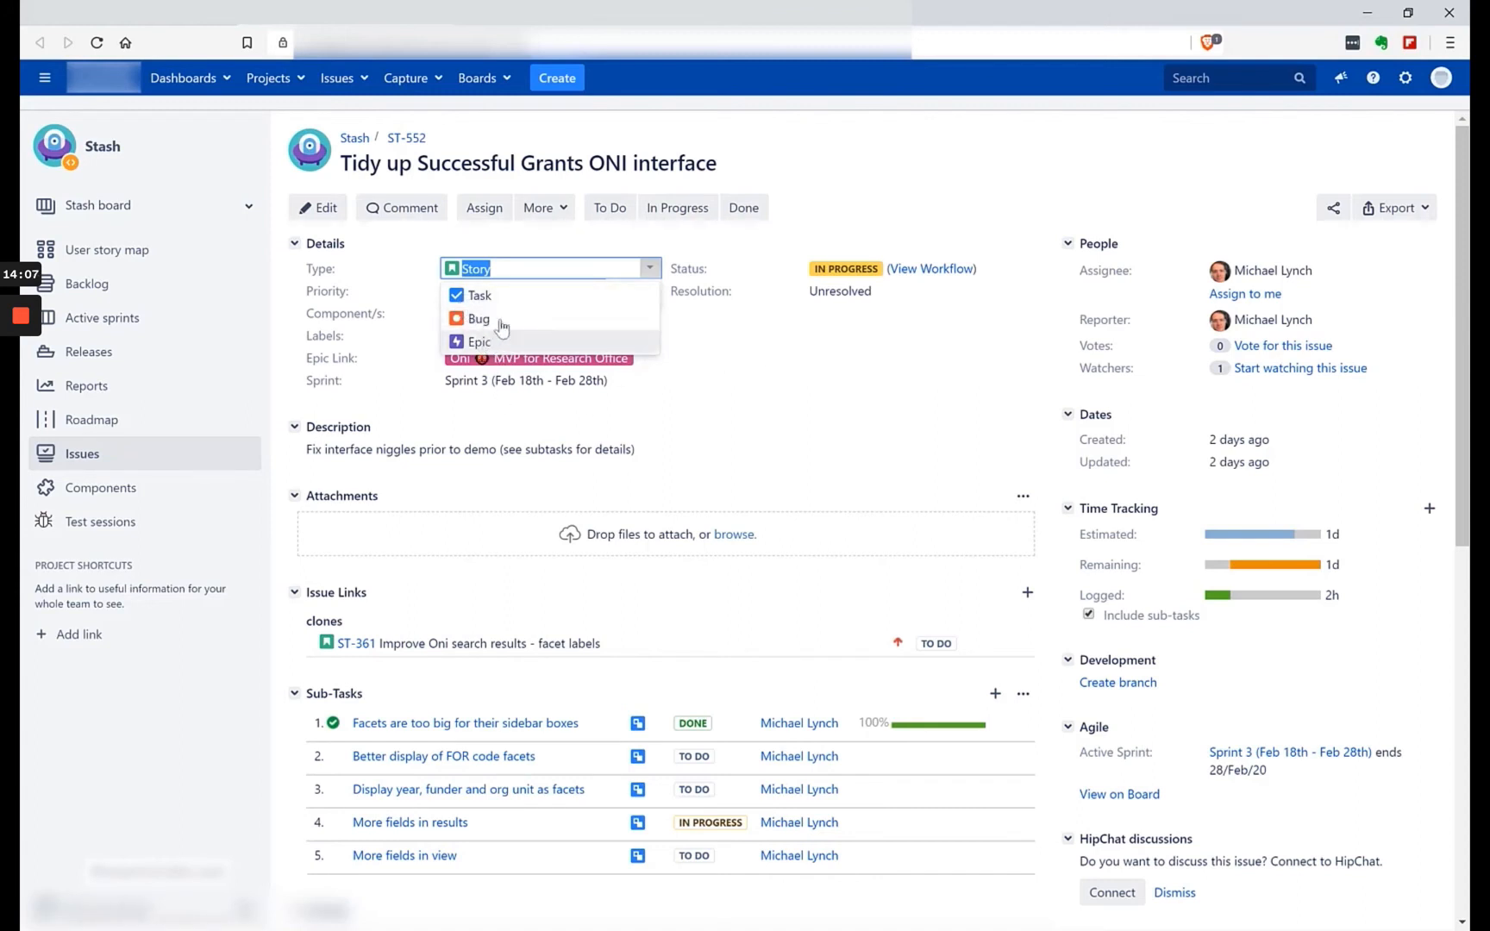
{"action": "left_click", "coordinate": [838, 388]}
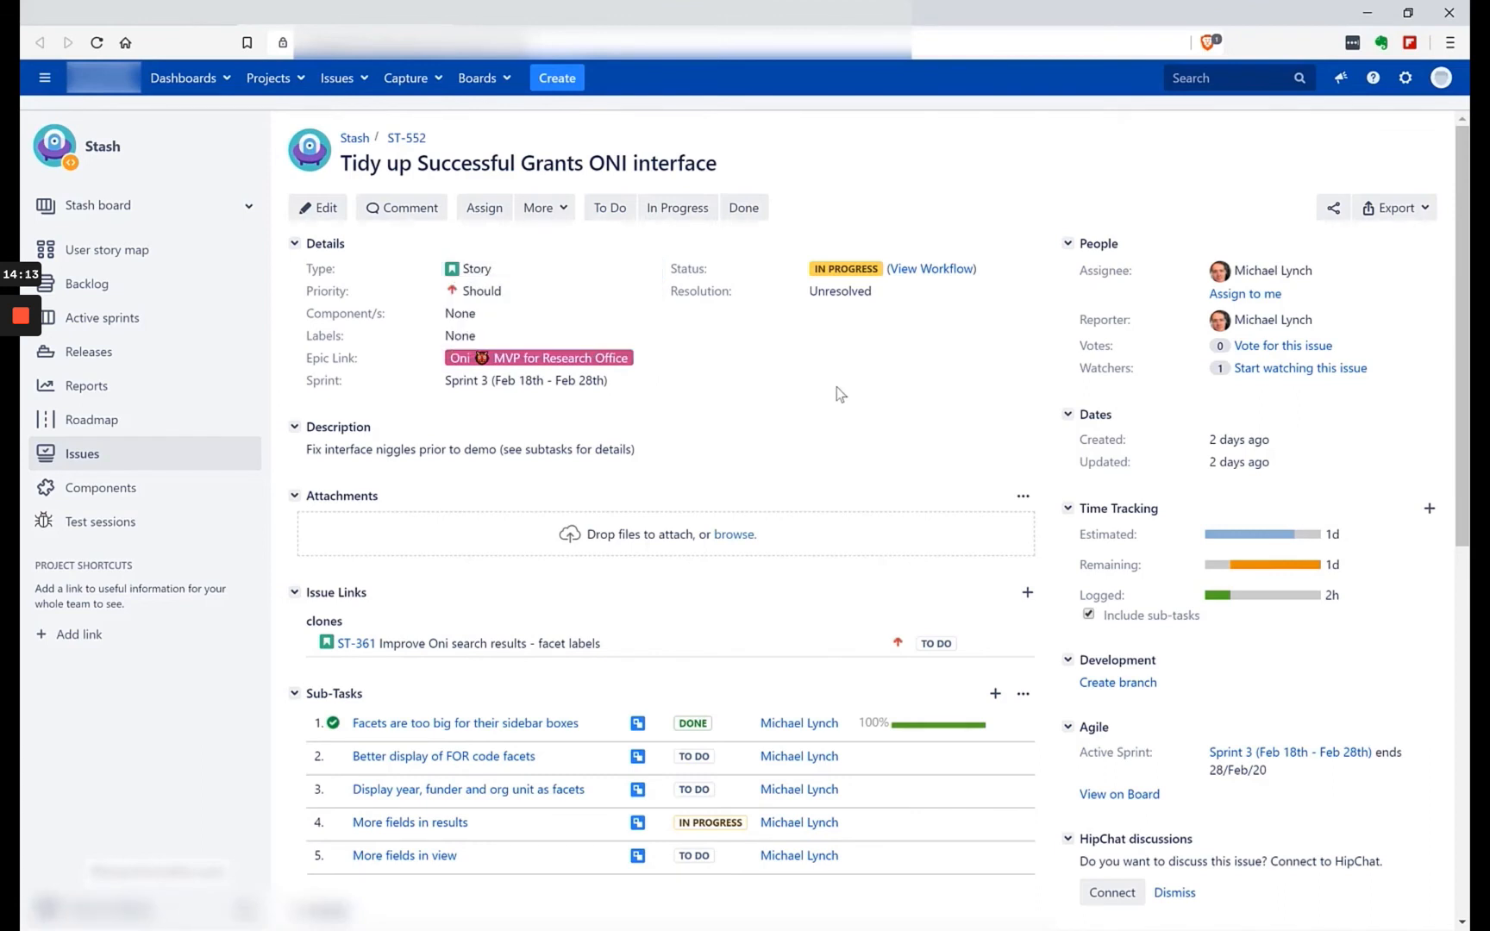
{"action": "left_click", "coordinate": [510, 270]}
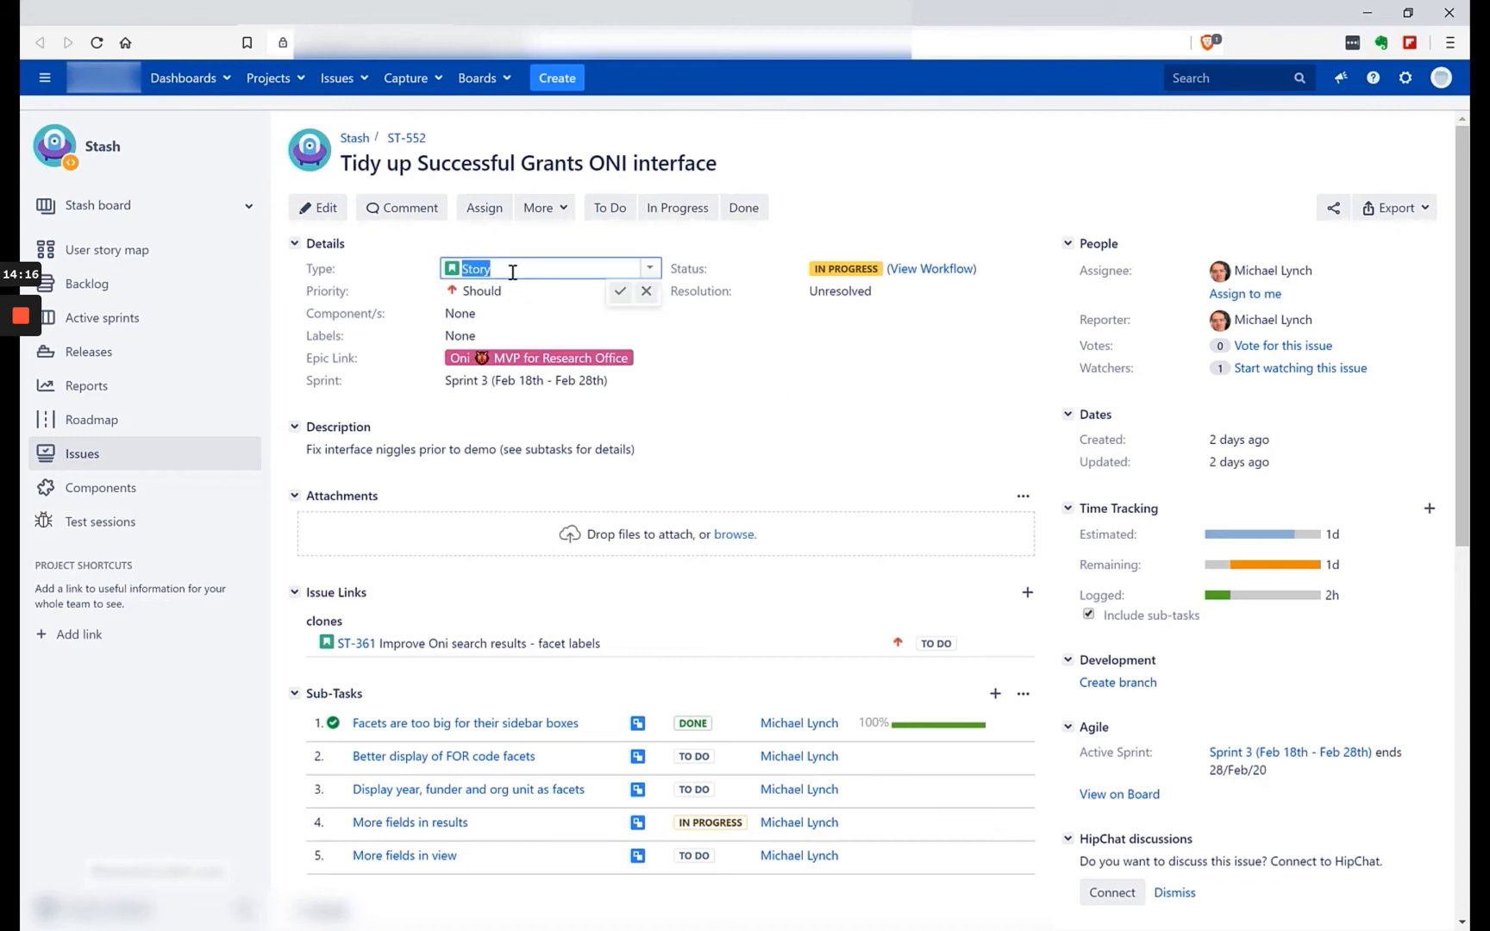
{"action": "left_click", "coordinate": [646, 269]}
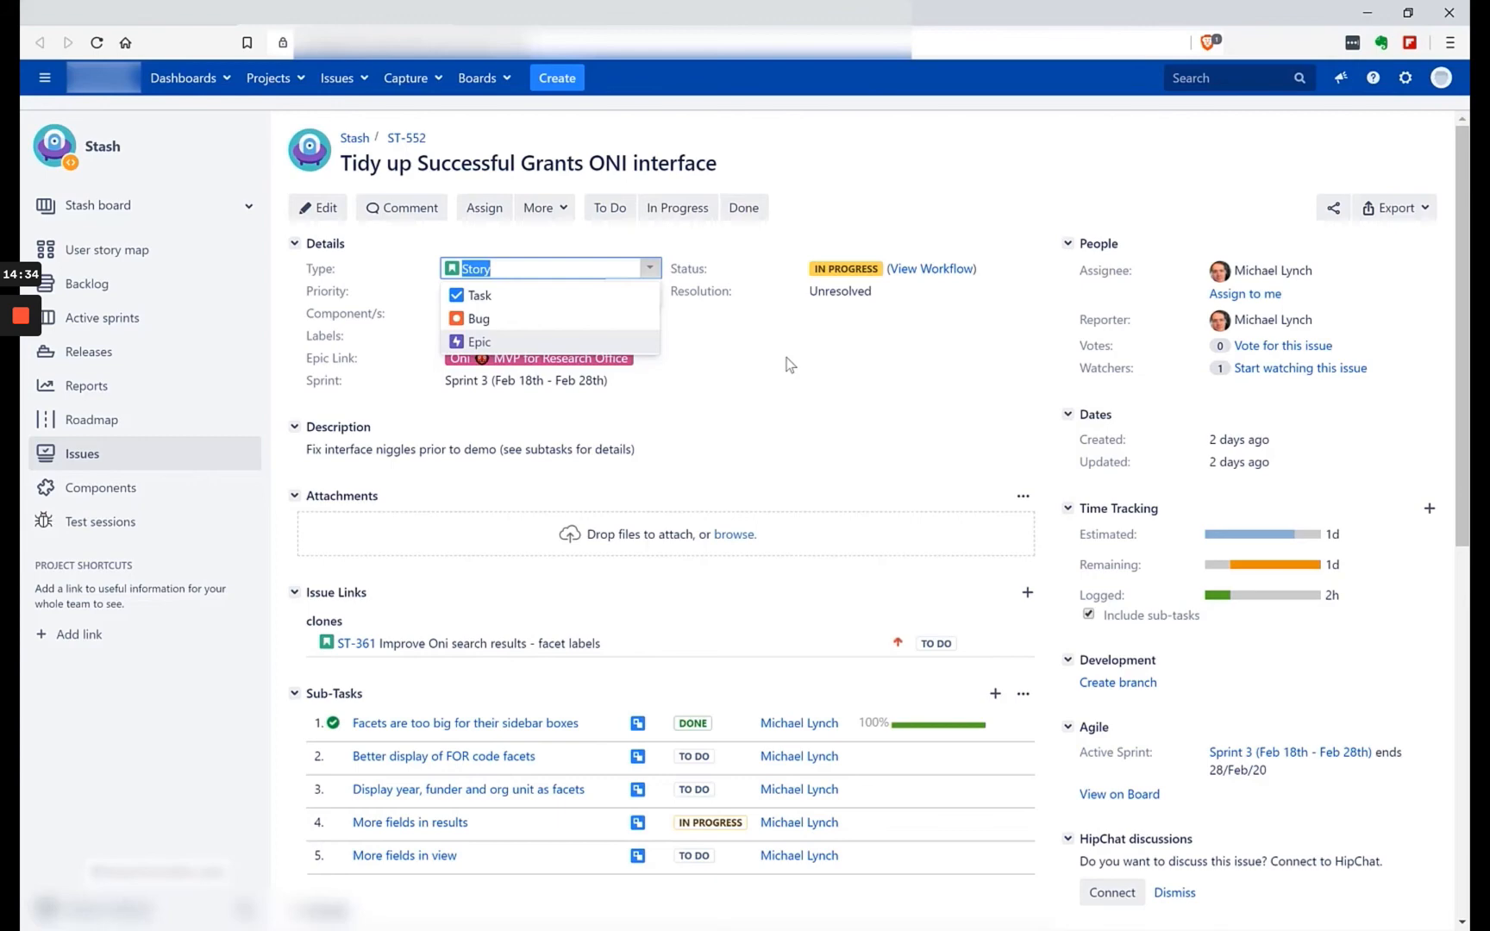
Start a new issue in the Stash project and examine the available issue types.
{"action": "left_click", "coordinate": [554, 79]}
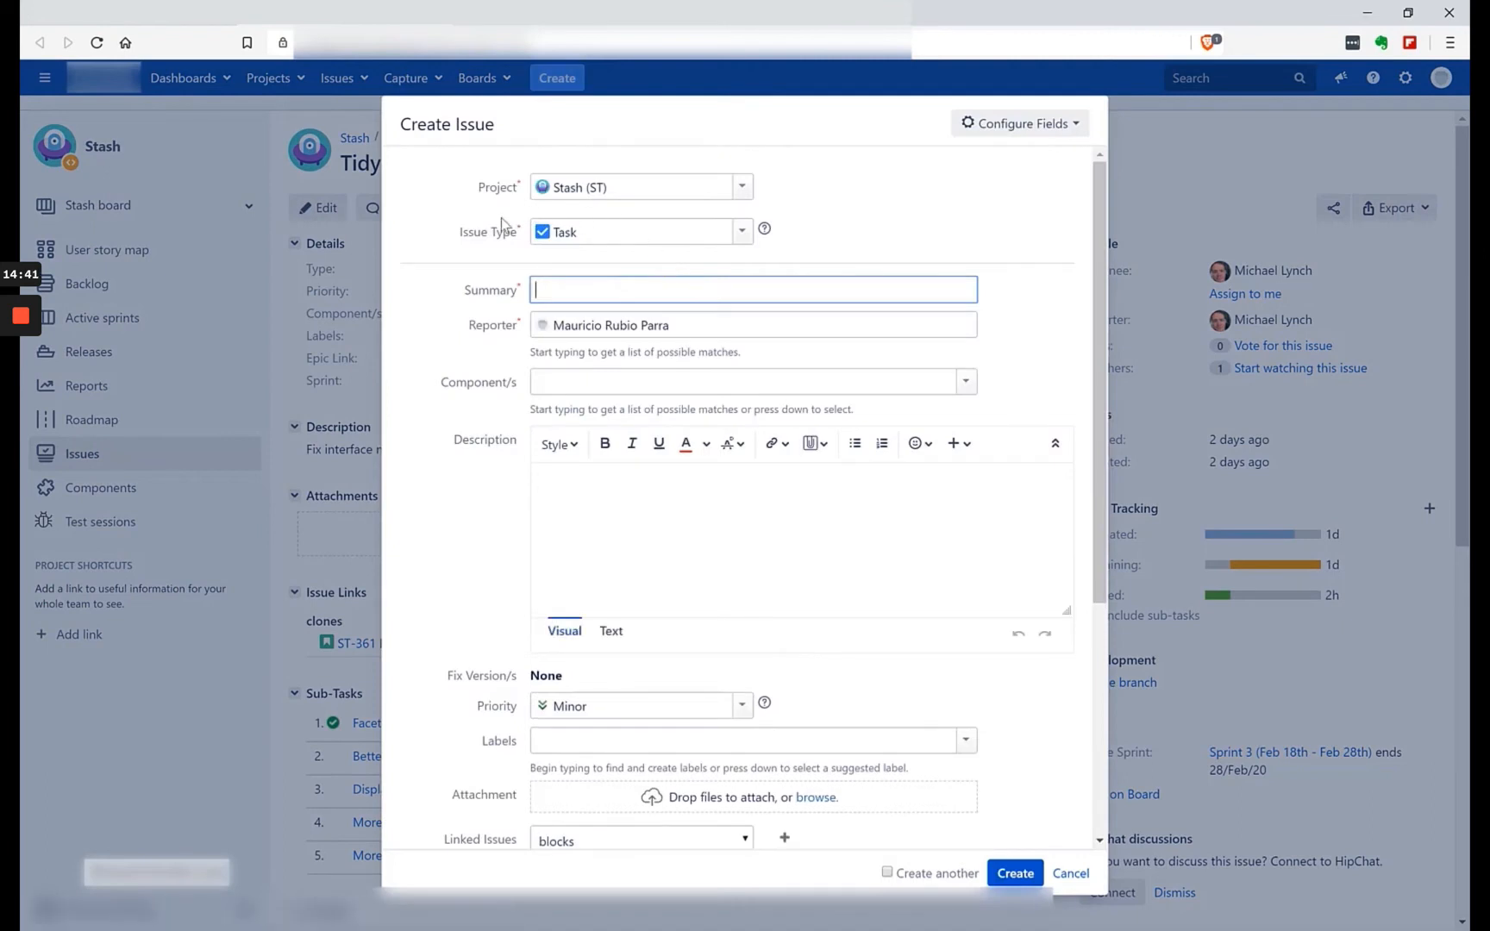
{"action": "left_click_drag", "start_coordinate": [496, 125], "coordinate": [392, 126]}
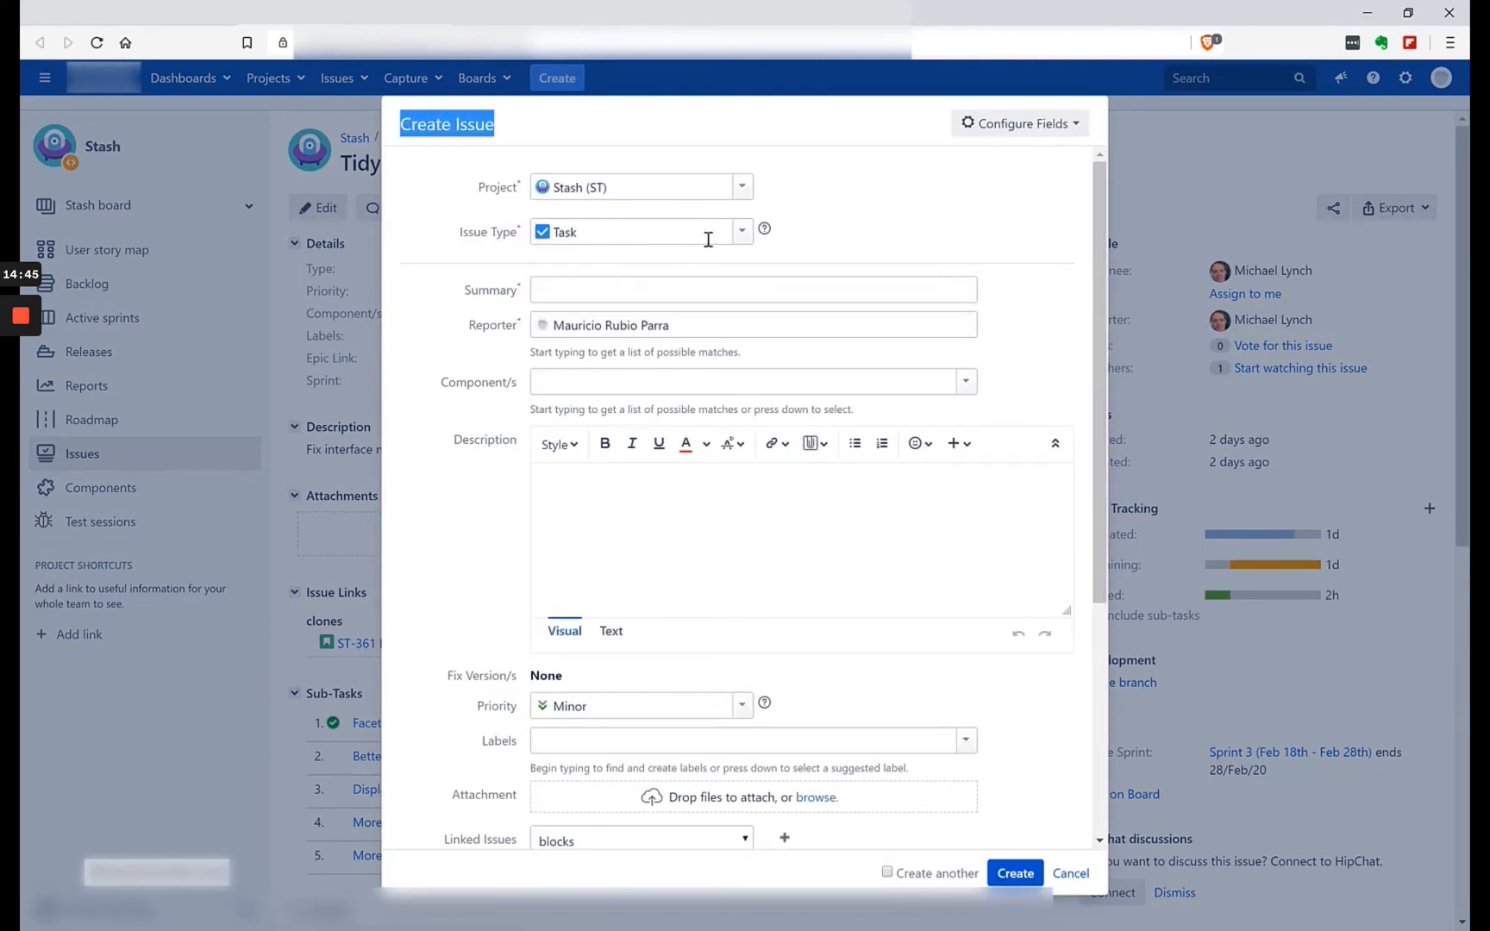
{"action": "left_click", "coordinate": [741, 243]}
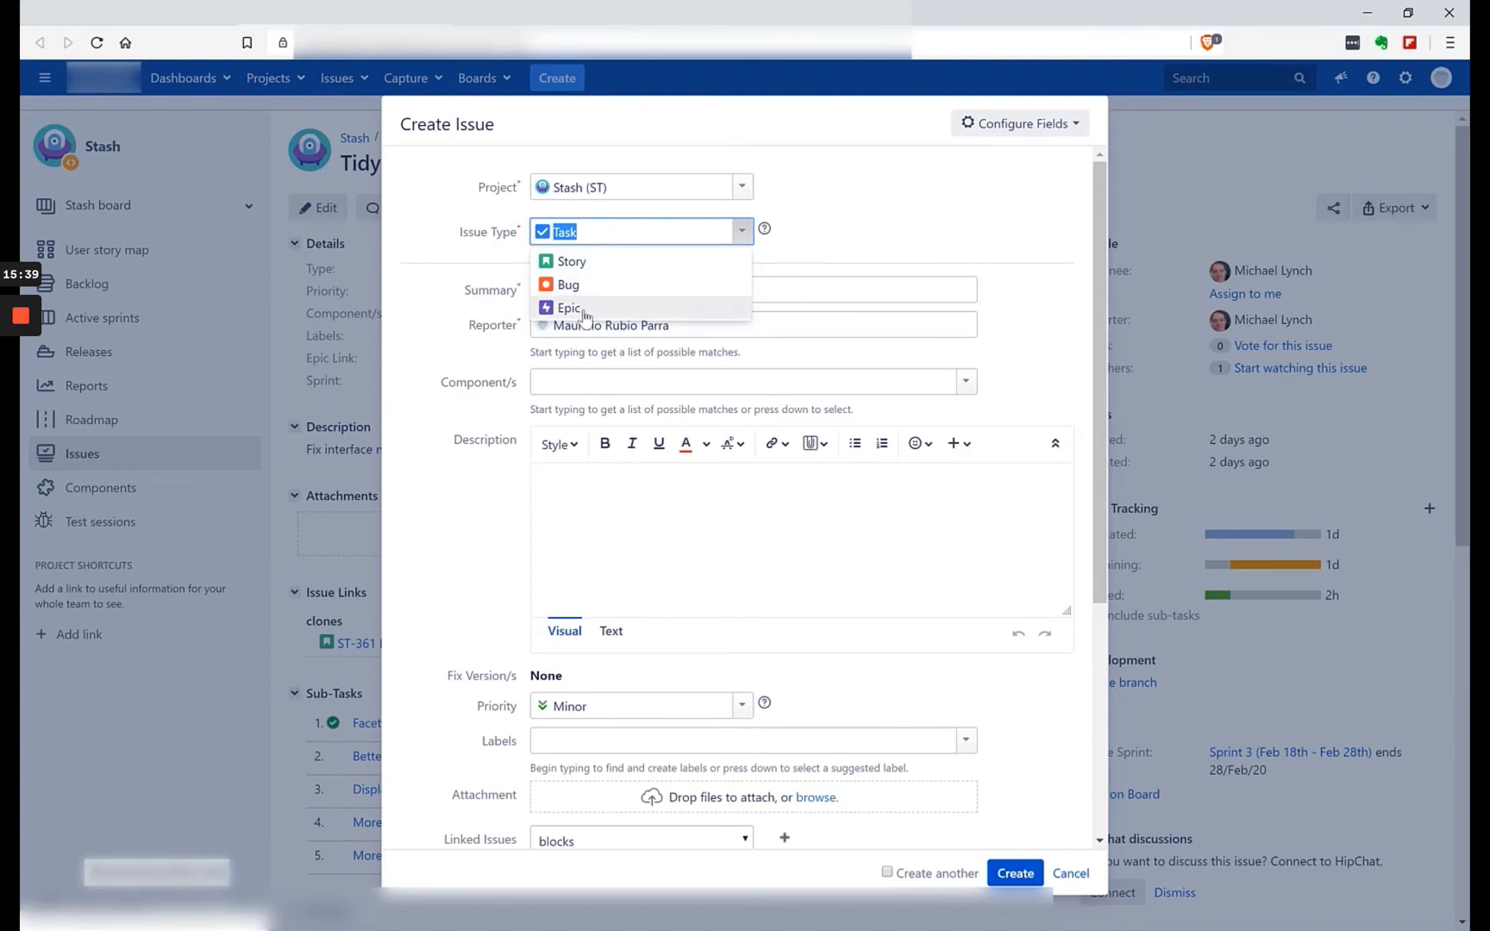
Examine the new issue form's configurable fields and recheck its issue types, leaving the form without creating an issue.
{"action": "left_click", "coordinate": [1056, 127]}
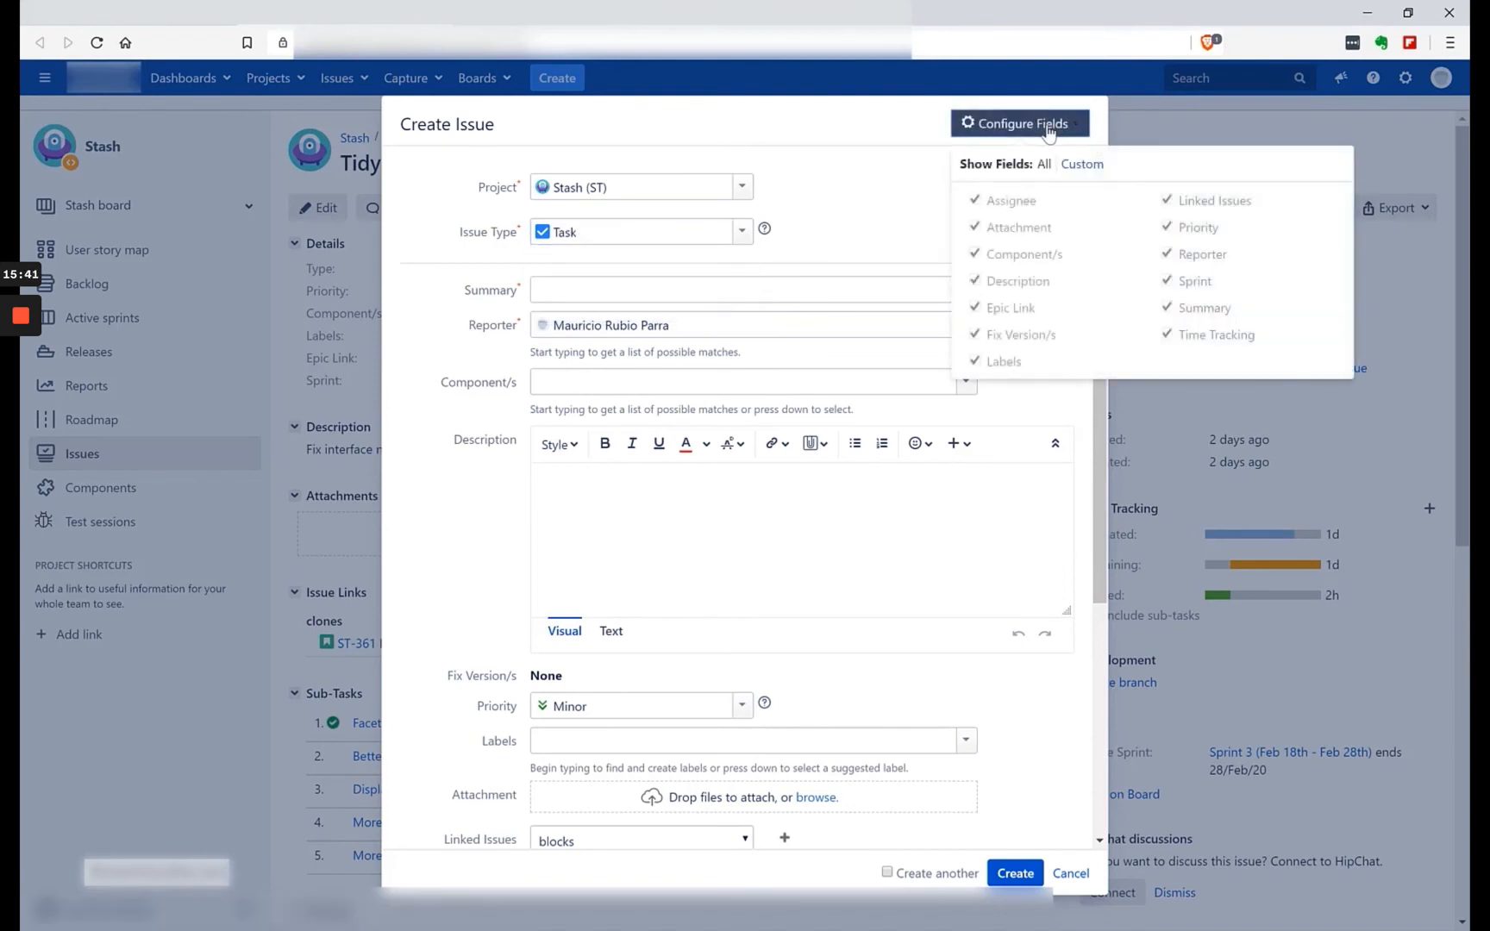
{"action": "left_click", "coordinate": [885, 173]}
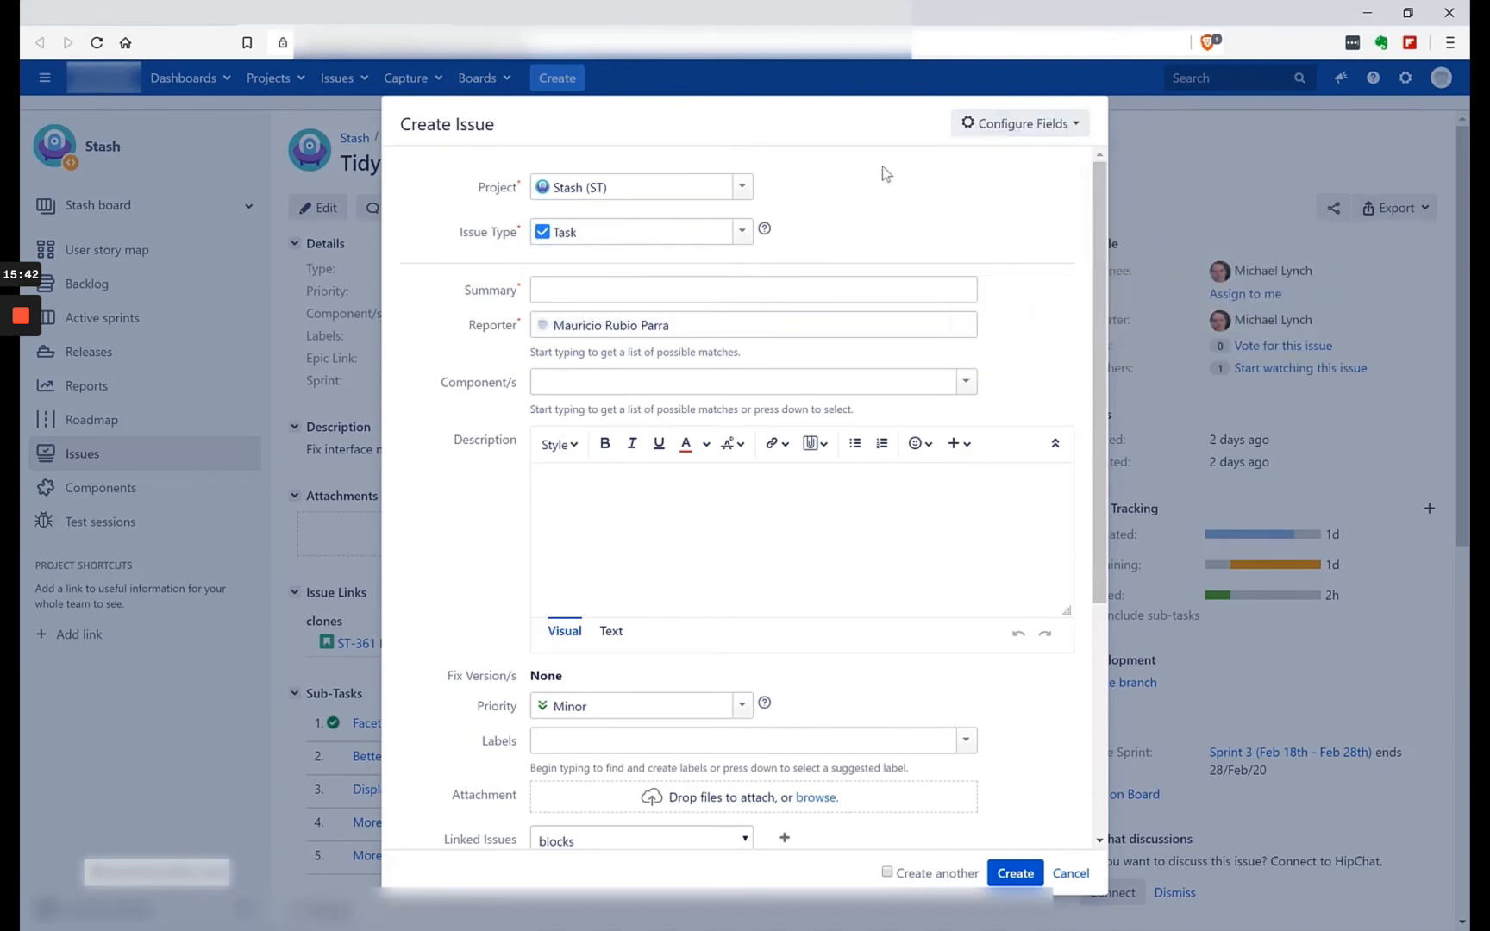
{"action": "left_click", "coordinate": [741, 232]}
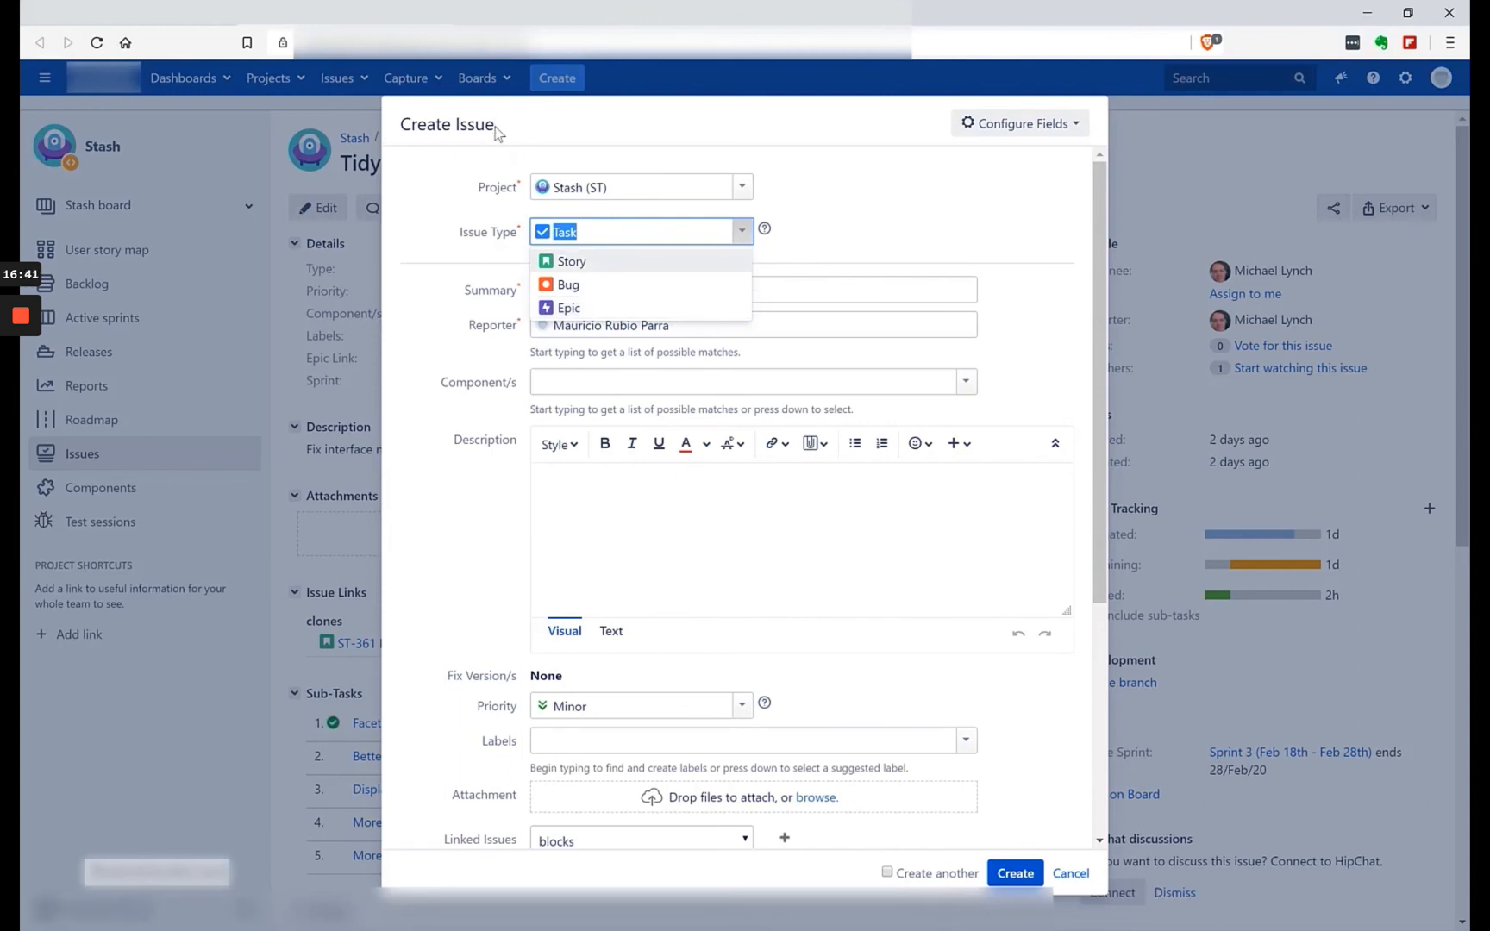
{"action": "left_click_drag", "start_coordinate": [495, 127], "coordinate": [450, 120]}
{"action": "left_click", "coordinate": [738, 241]}
{"action": "left_click", "coordinate": [1070, 873]}
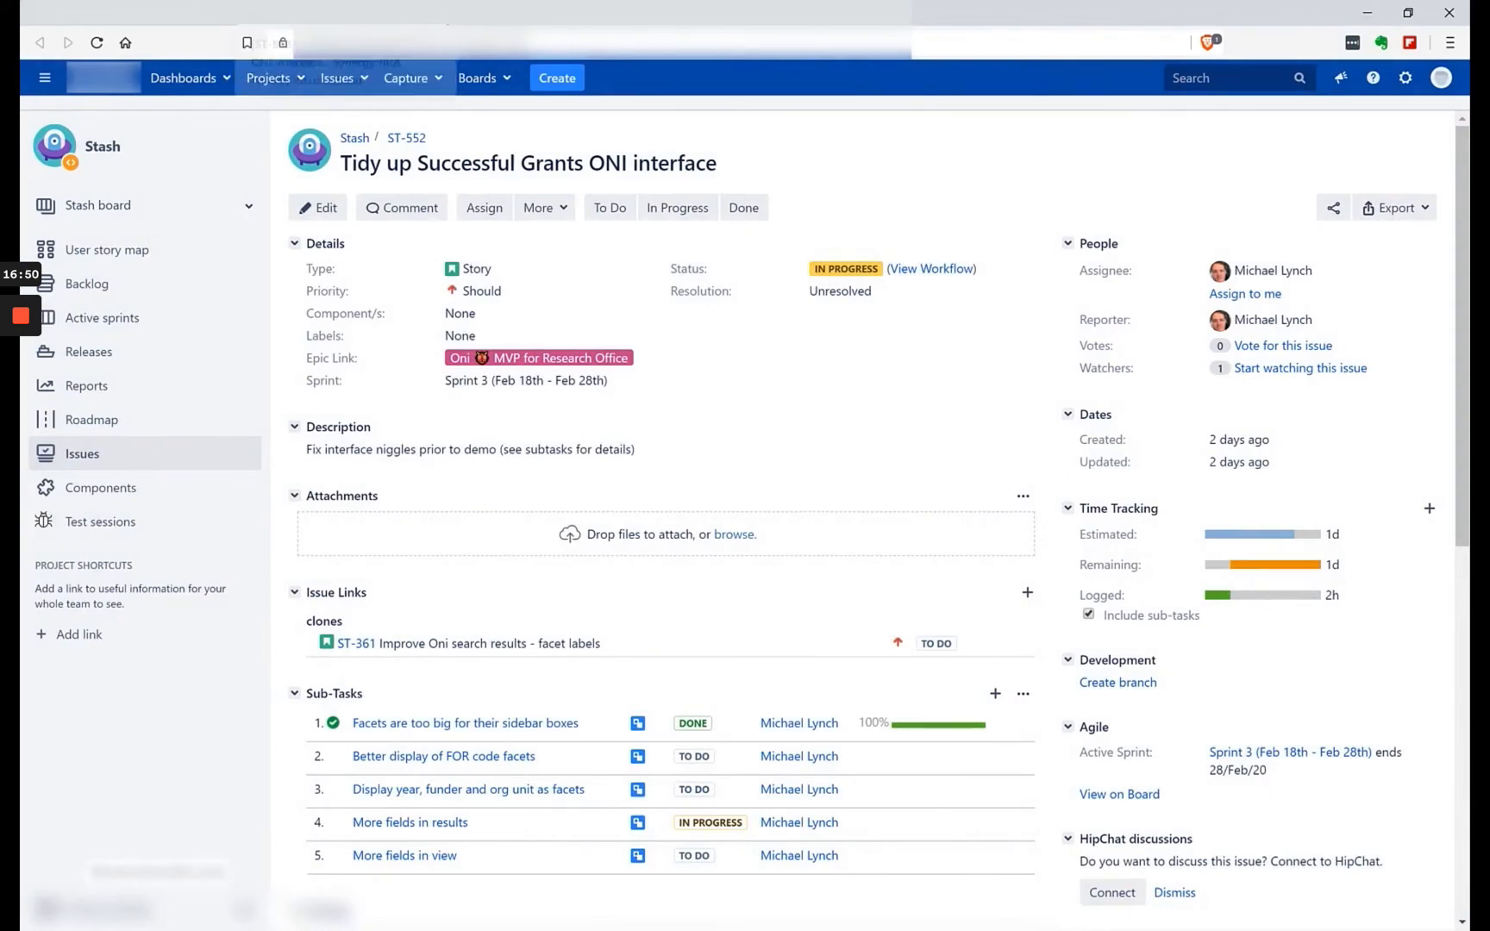
Return to the Sprint 3 board and highlight the issue count beside the first assignee's swimlane heading.
{"action": "left_click", "coordinate": [440, 13]}
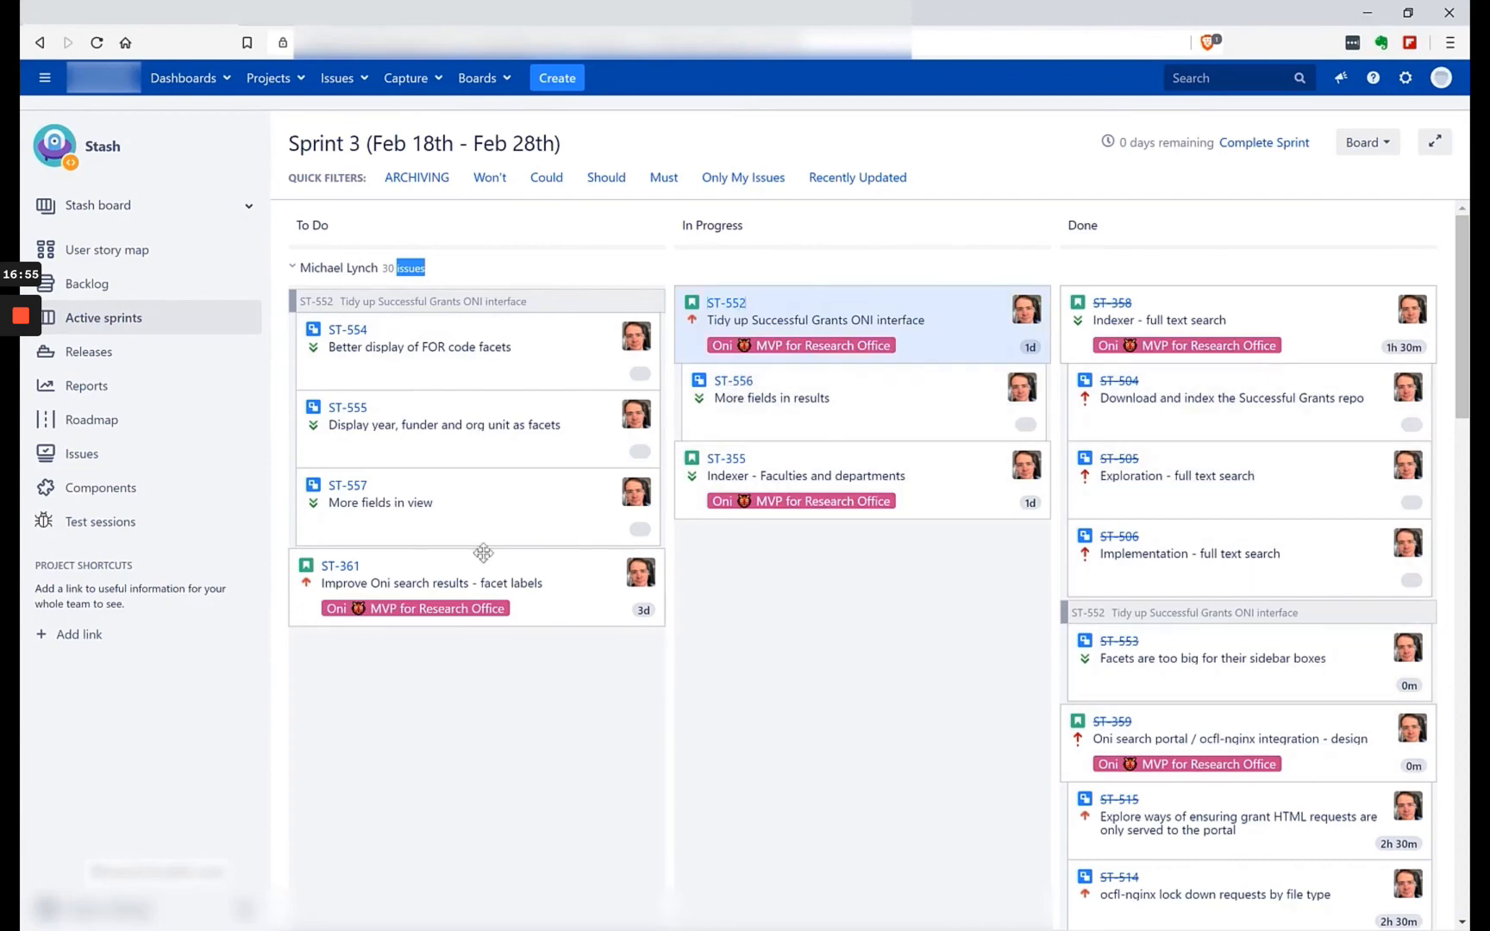
{"action": "left_click", "coordinate": [429, 270]}
{"action": "left_click_drag", "start_coordinate": [424, 268], "coordinate": [396, 269]}
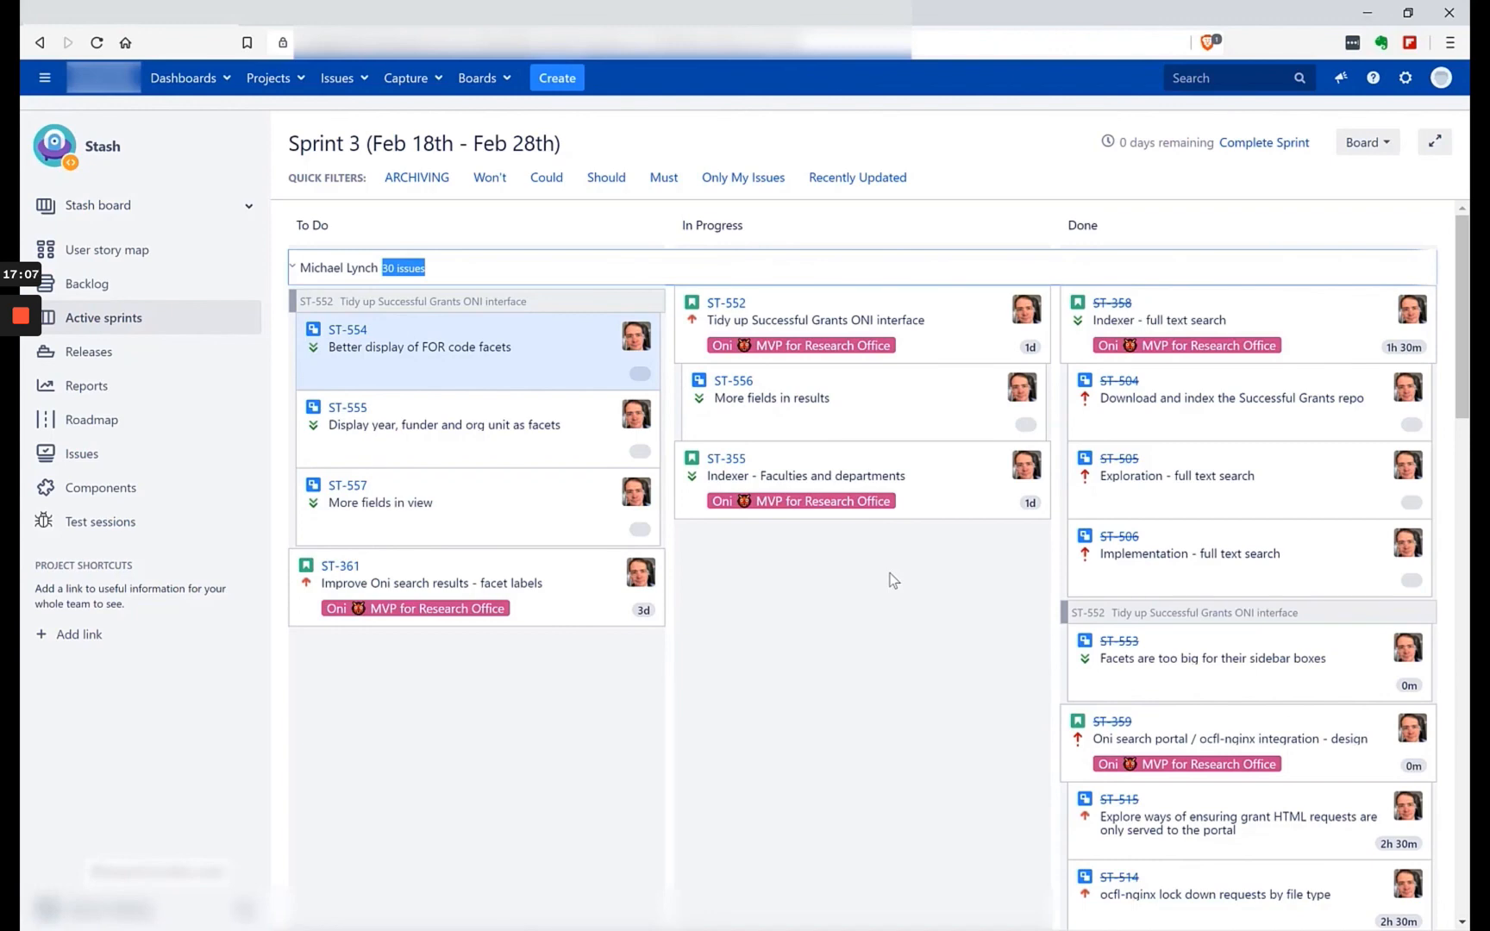
Highlight the issue count beside the second assignee's swimlane heading and look over that swimlane's issues.
{"action": "left_click", "coordinate": [1275, 234]}
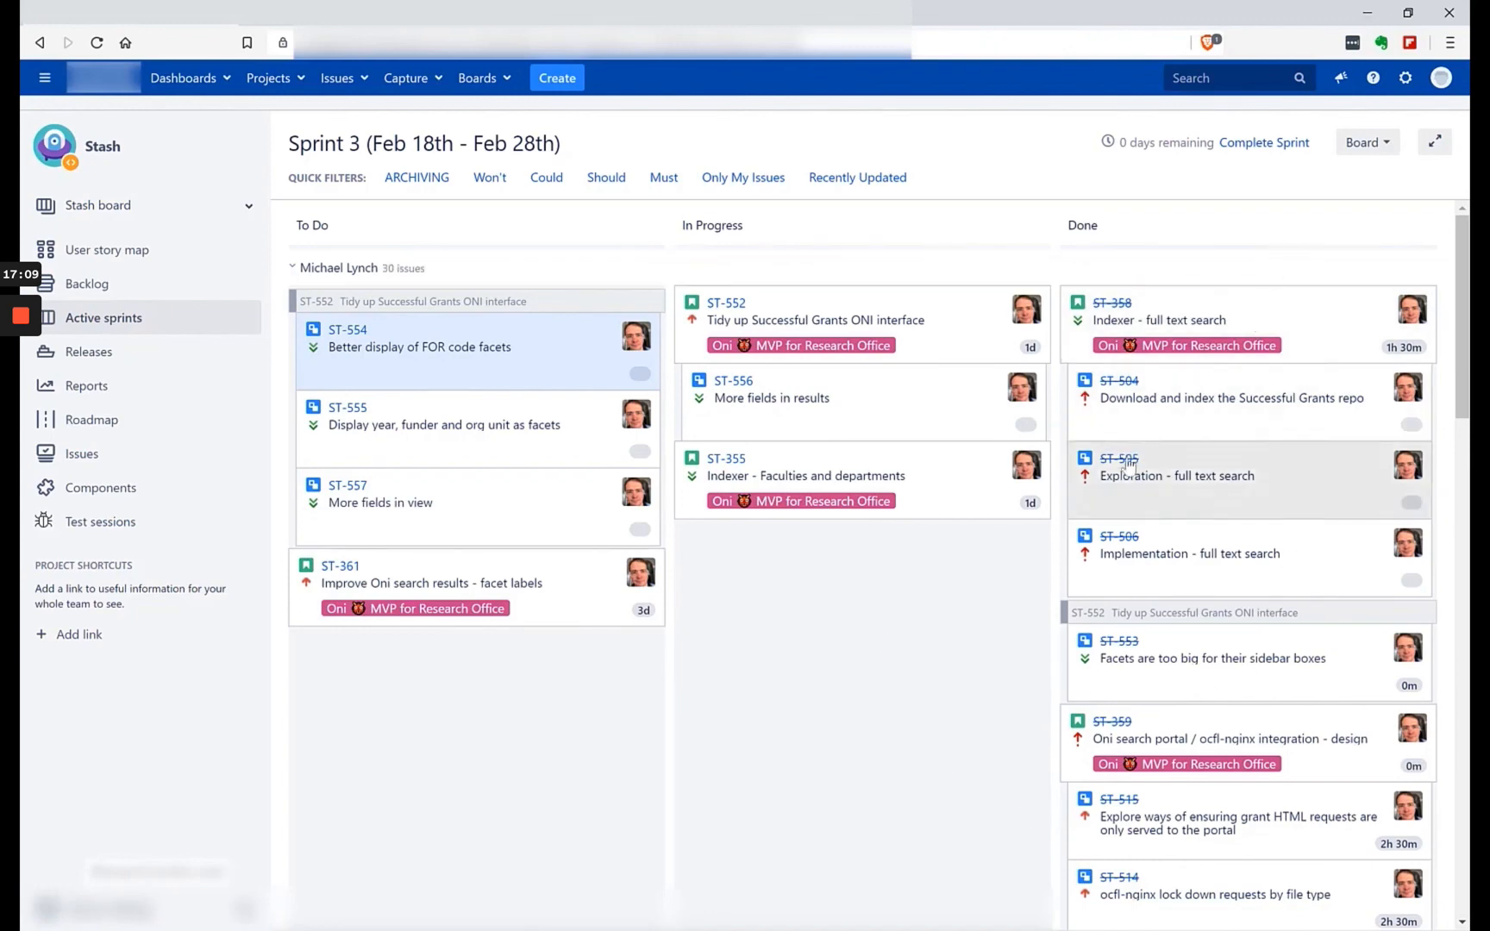
{"action": "scroll", "coordinate": [1118, 481], "scroll_direction": "down", "scroll_amount": 5}
{"action": "scroll", "coordinate": [1118, 481], "scroll_direction": "down", "scroll_amount": 10}
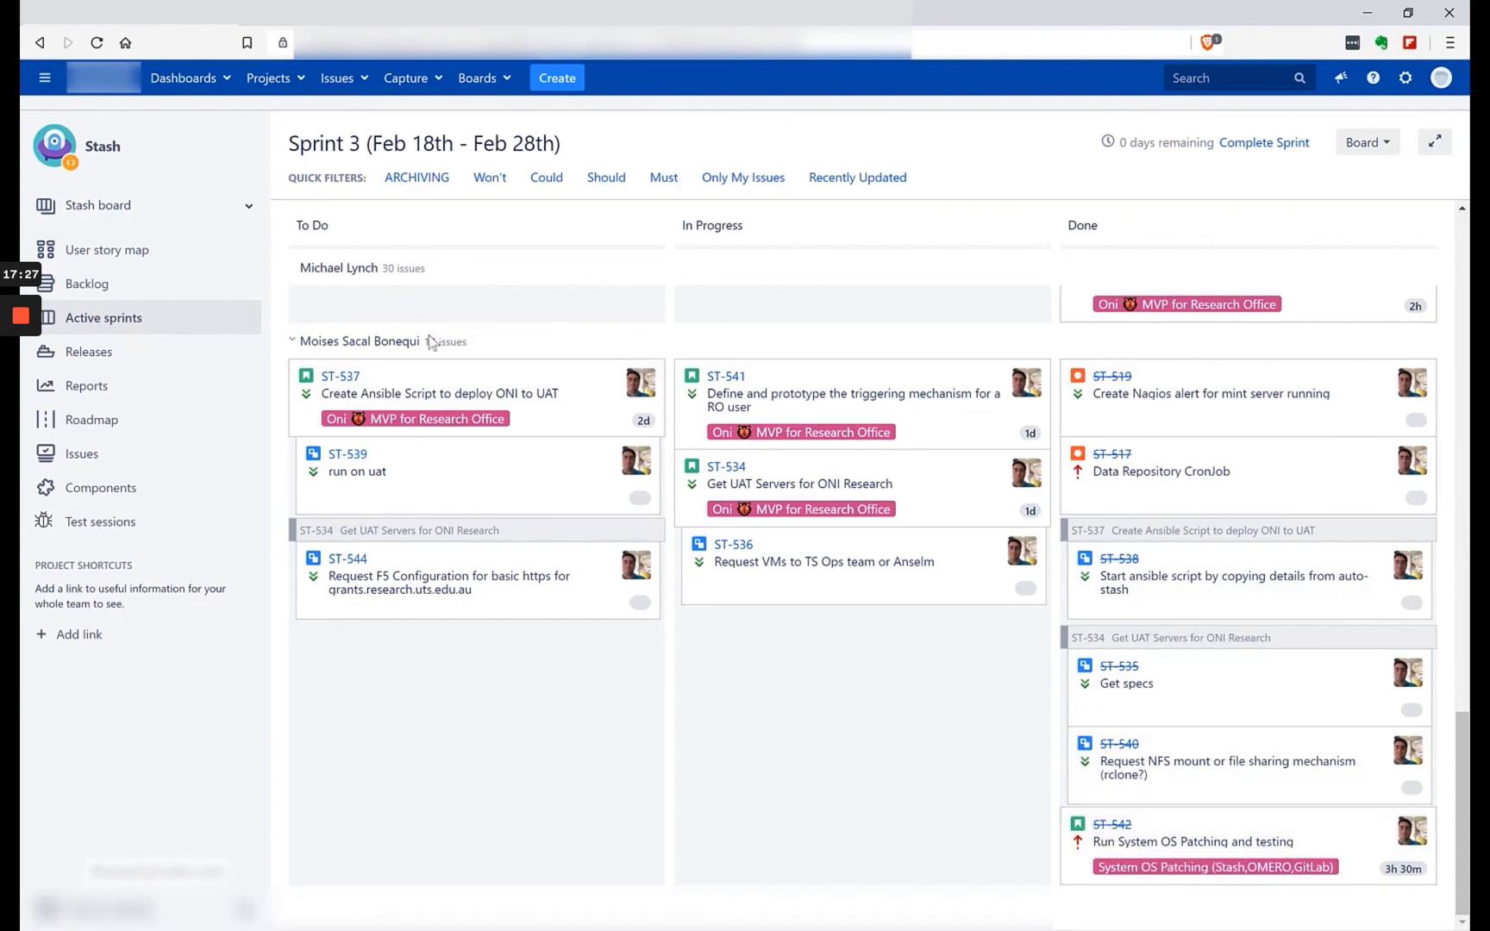
{"action": "left_click_drag", "start_coordinate": [472, 349], "coordinate": [431, 341]}
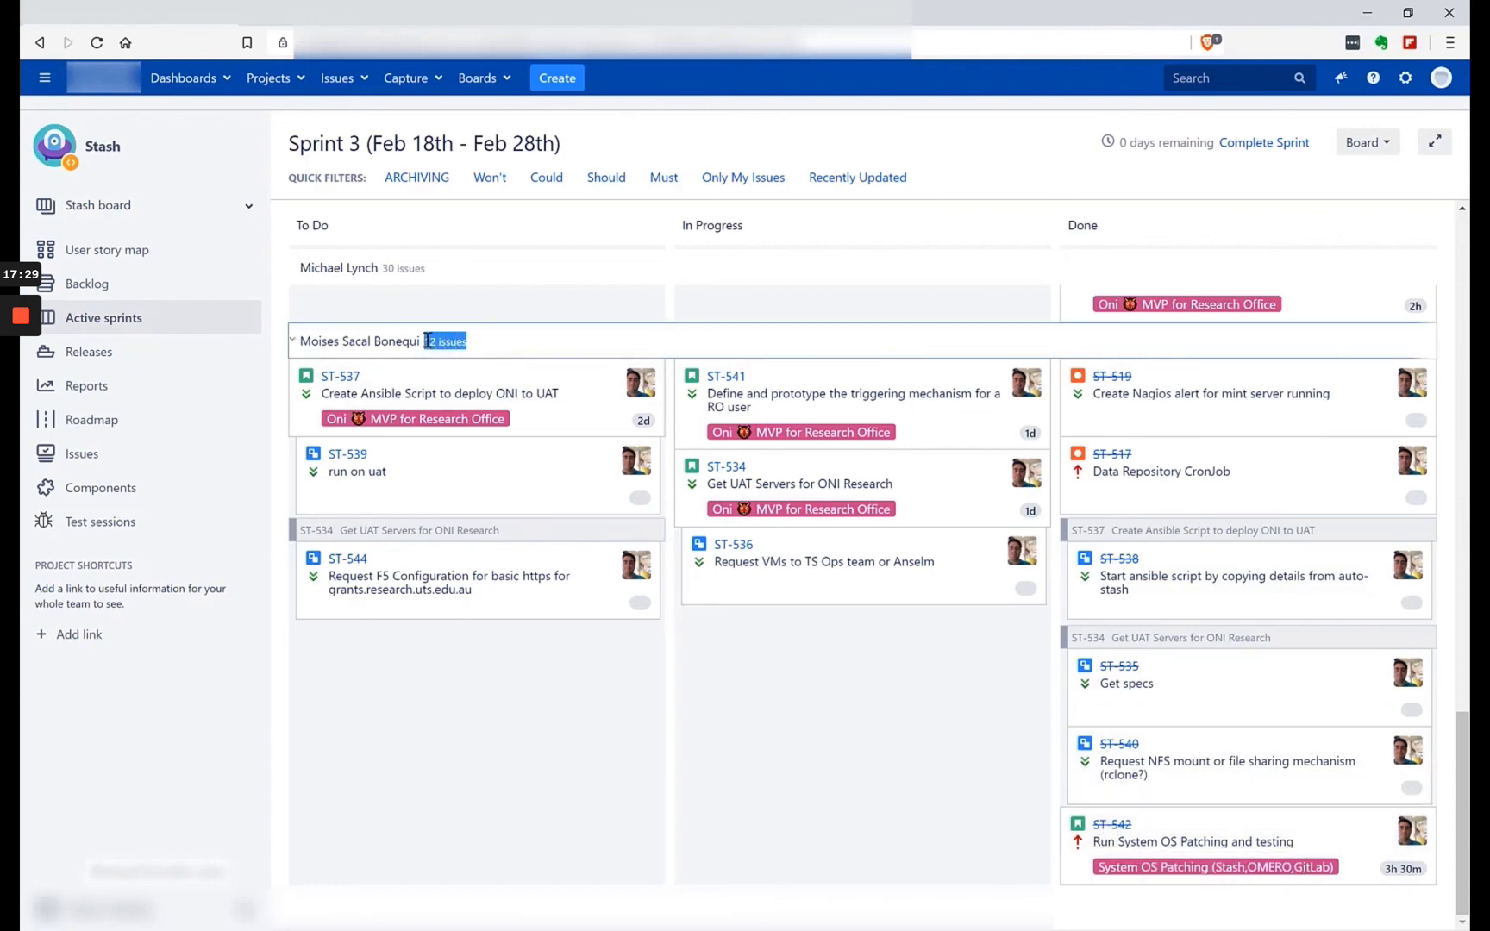
{"action": "mouse_move", "coordinate": [1425, 702]}
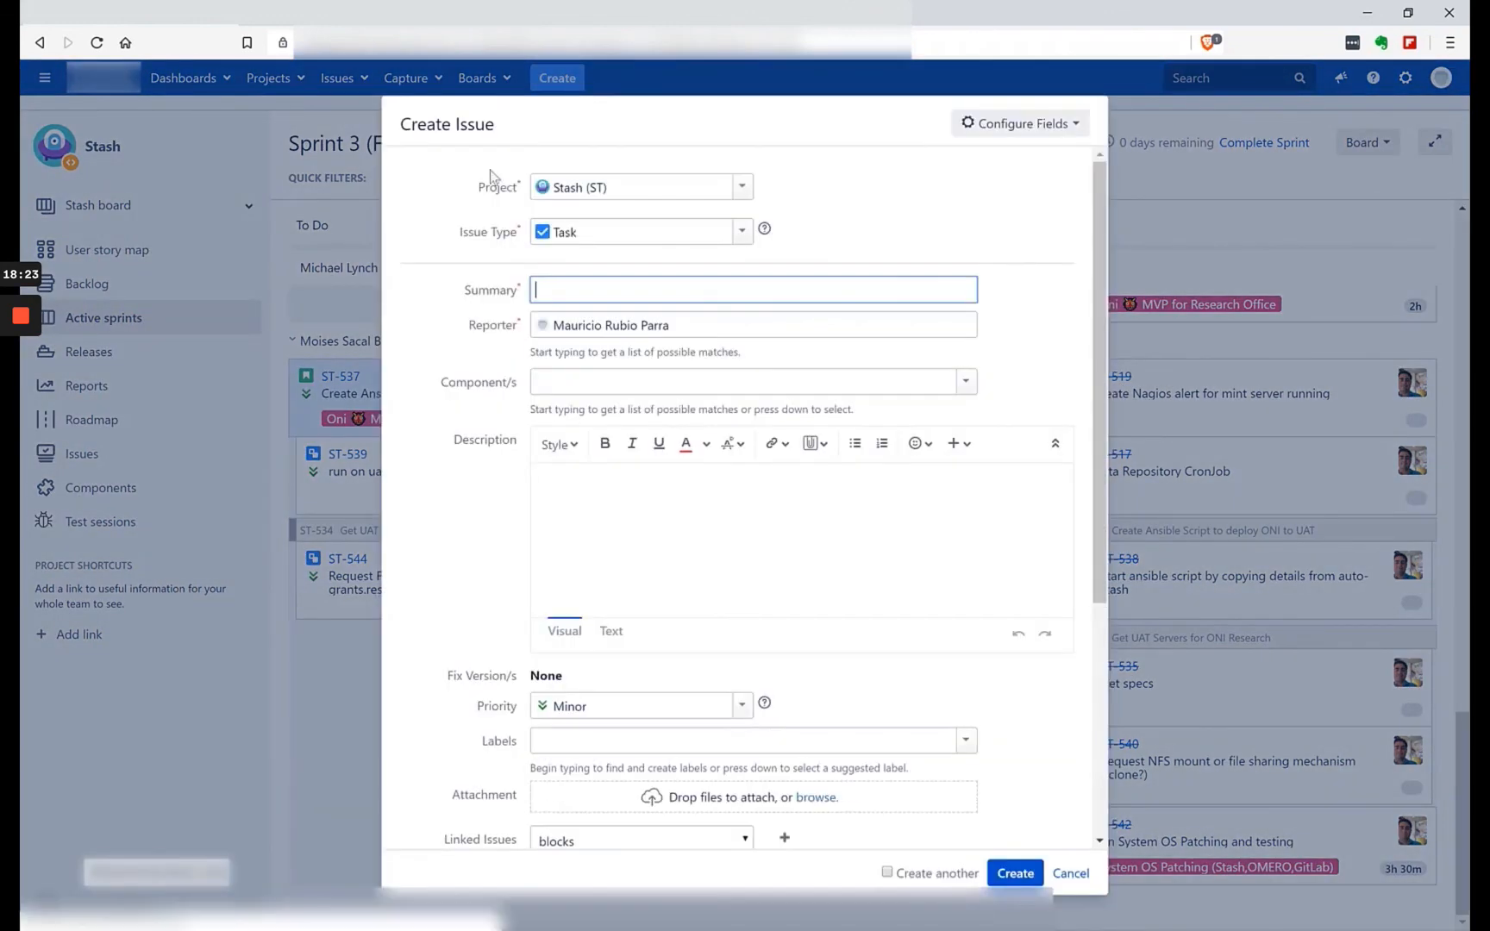
Review the Story, Bug and Epic issue type options in a new issue form and cancel the form.
{"action": "left_click", "coordinate": [746, 238]}
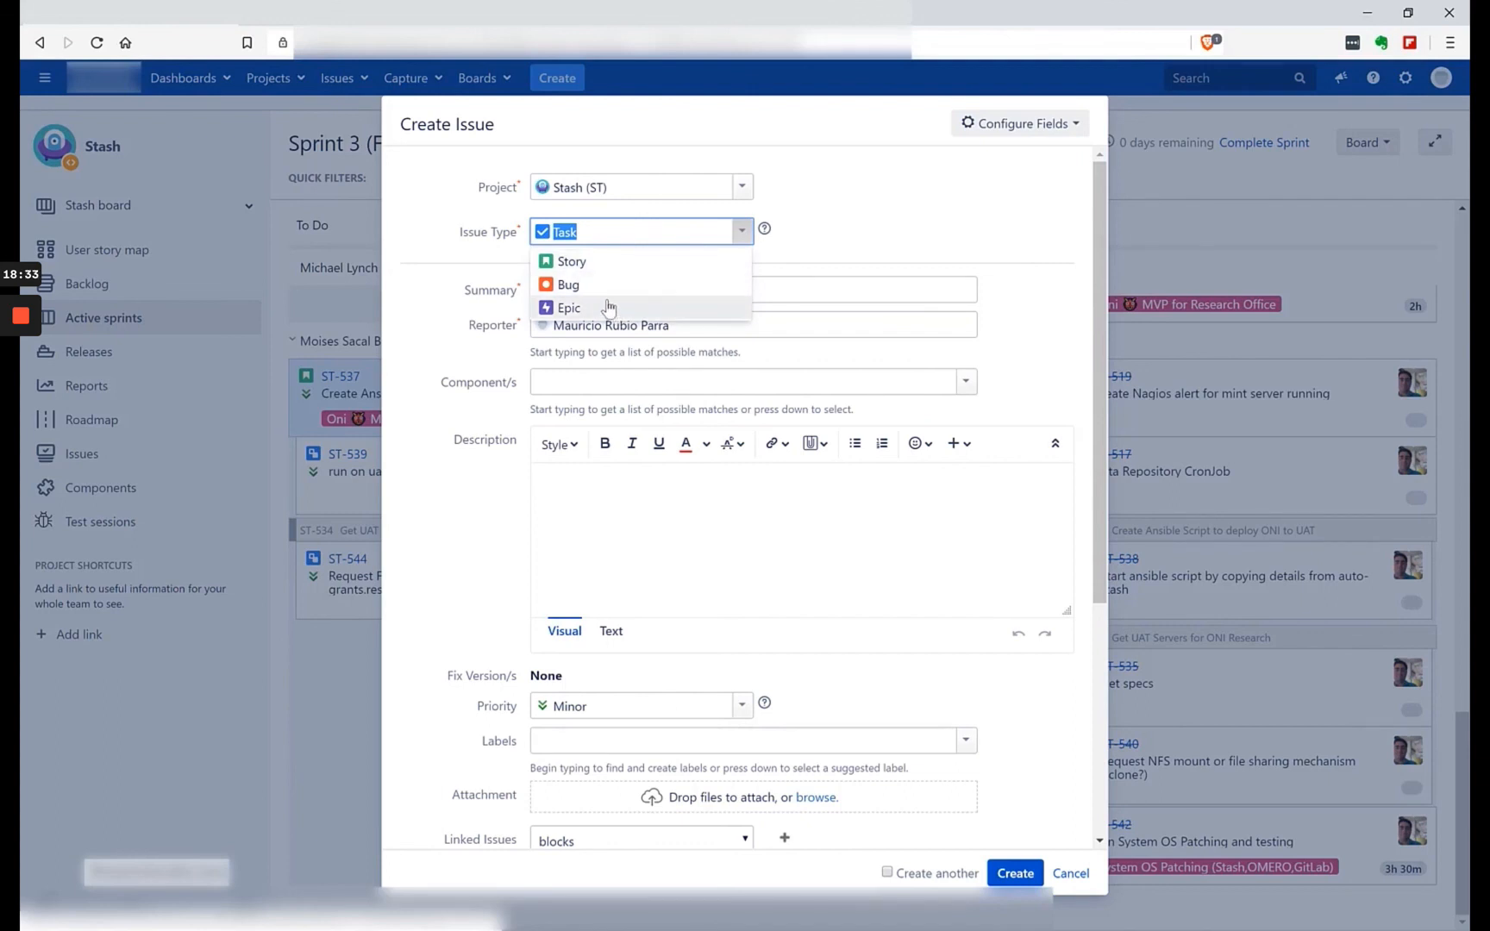
{"action": "left_click", "coordinate": [907, 226]}
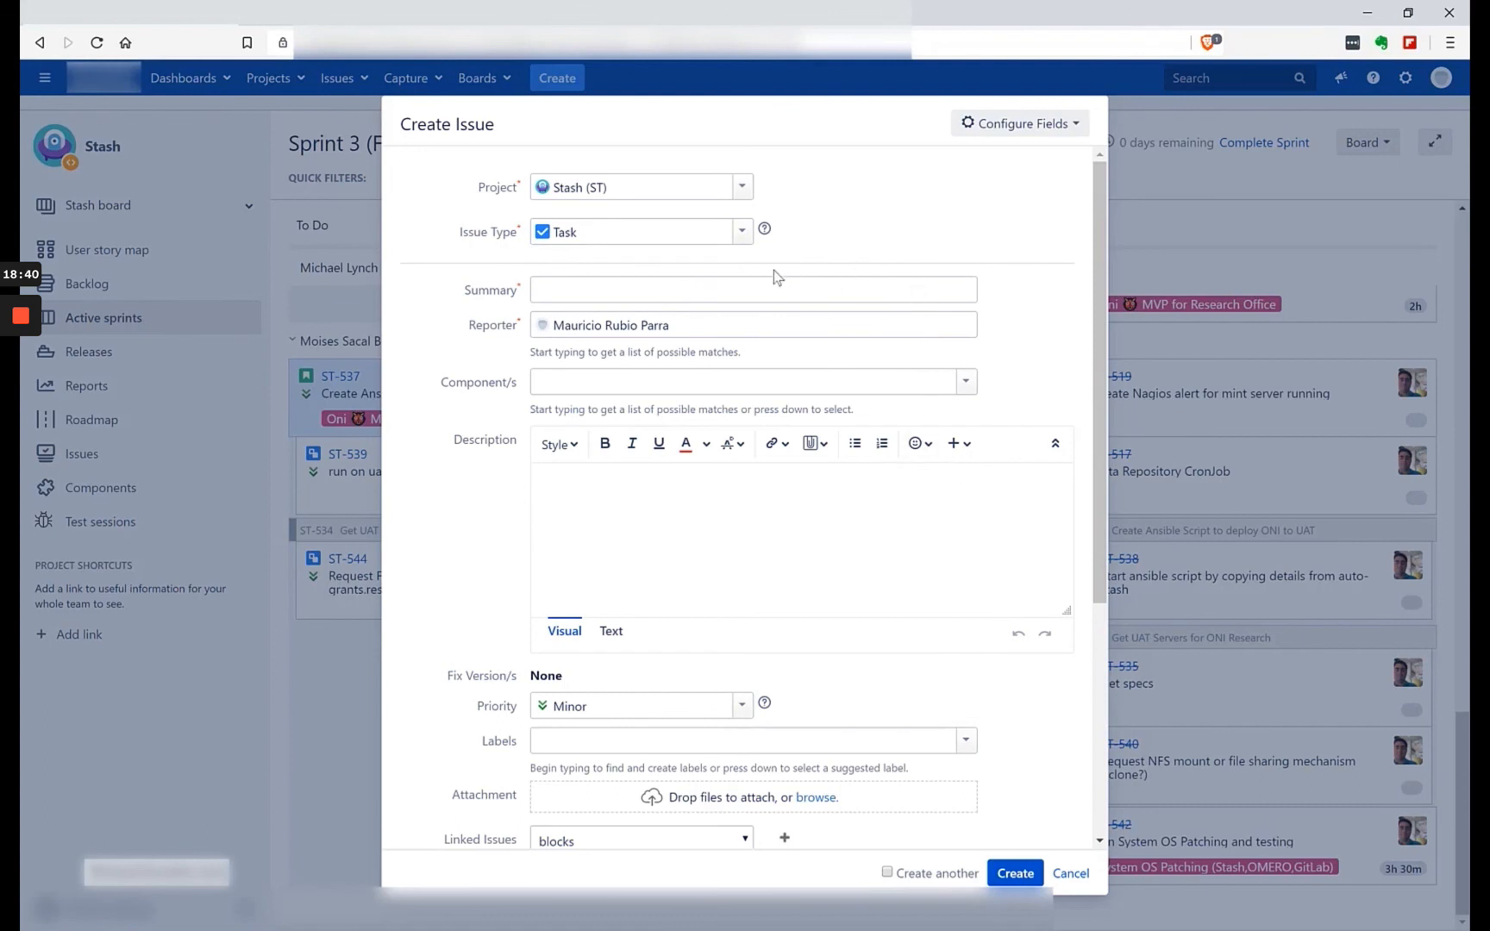
{"action": "left_click", "coordinate": [742, 231]}
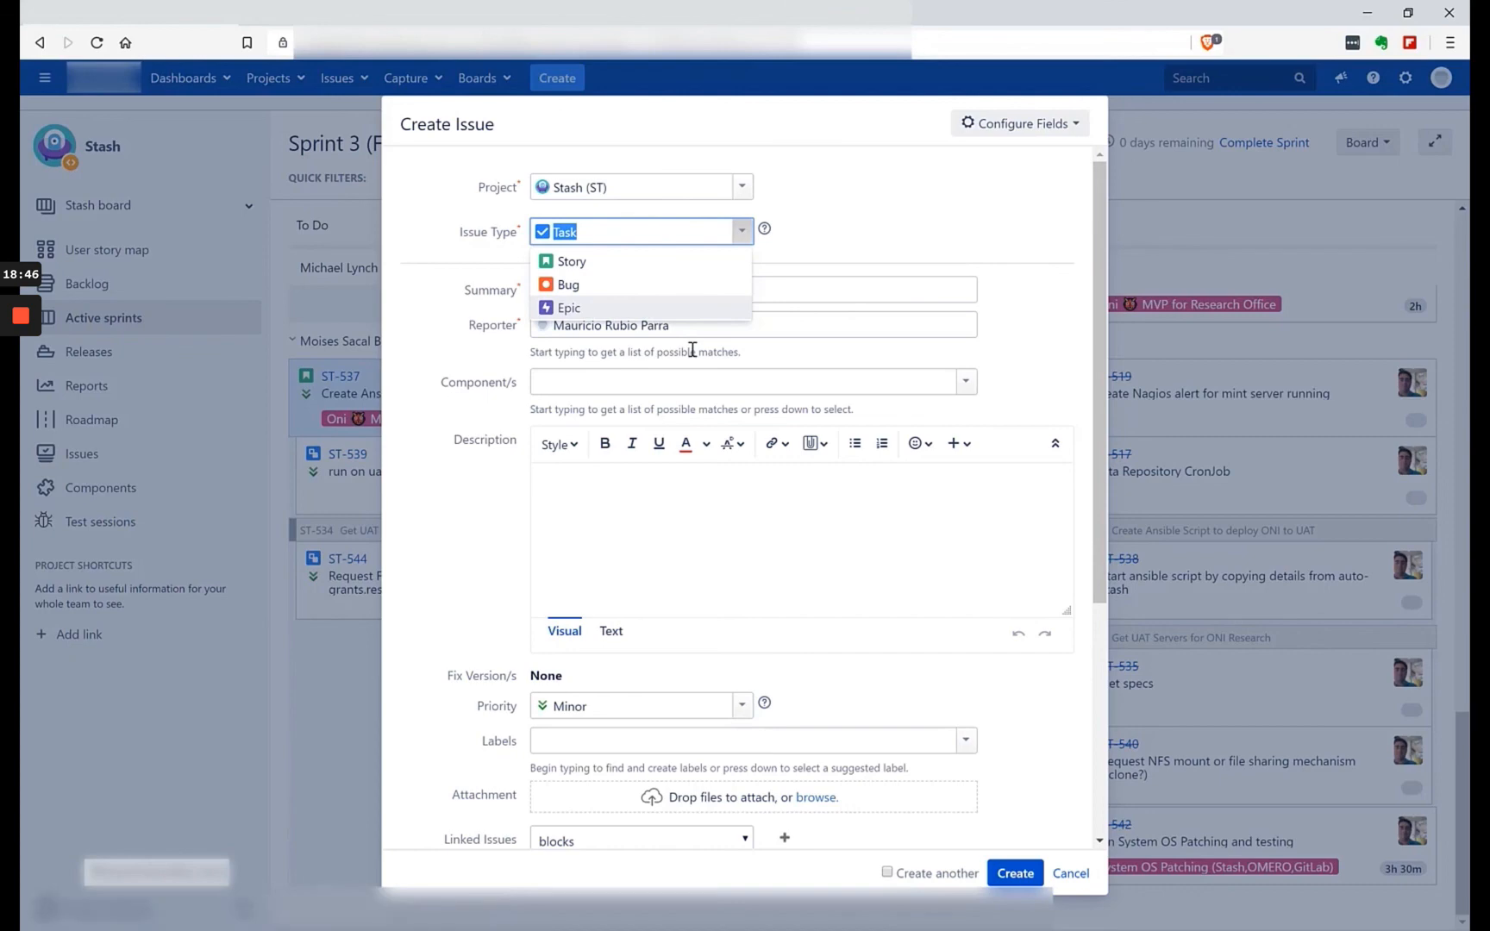
{"action": "left_click", "coordinate": [1072, 875]}
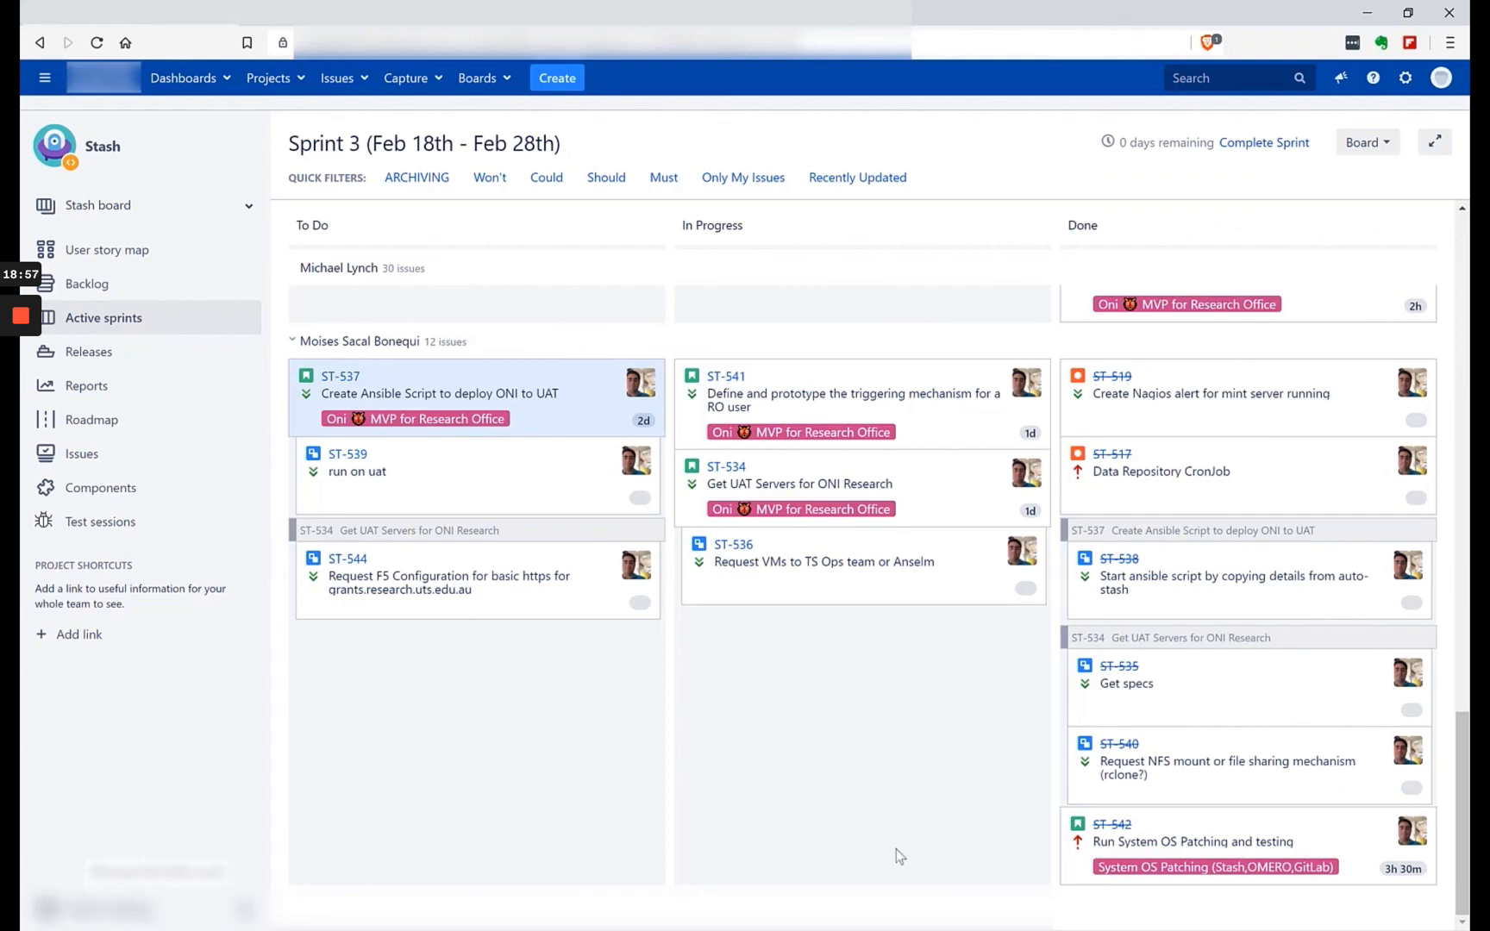
View the details of story ST-537 beside the board and close them.
{"action": "left_click_drag", "start_coordinate": [522, 383], "coordinate": [595, 370]}
{"action": "right_click", "coordinate": [343, 380]}
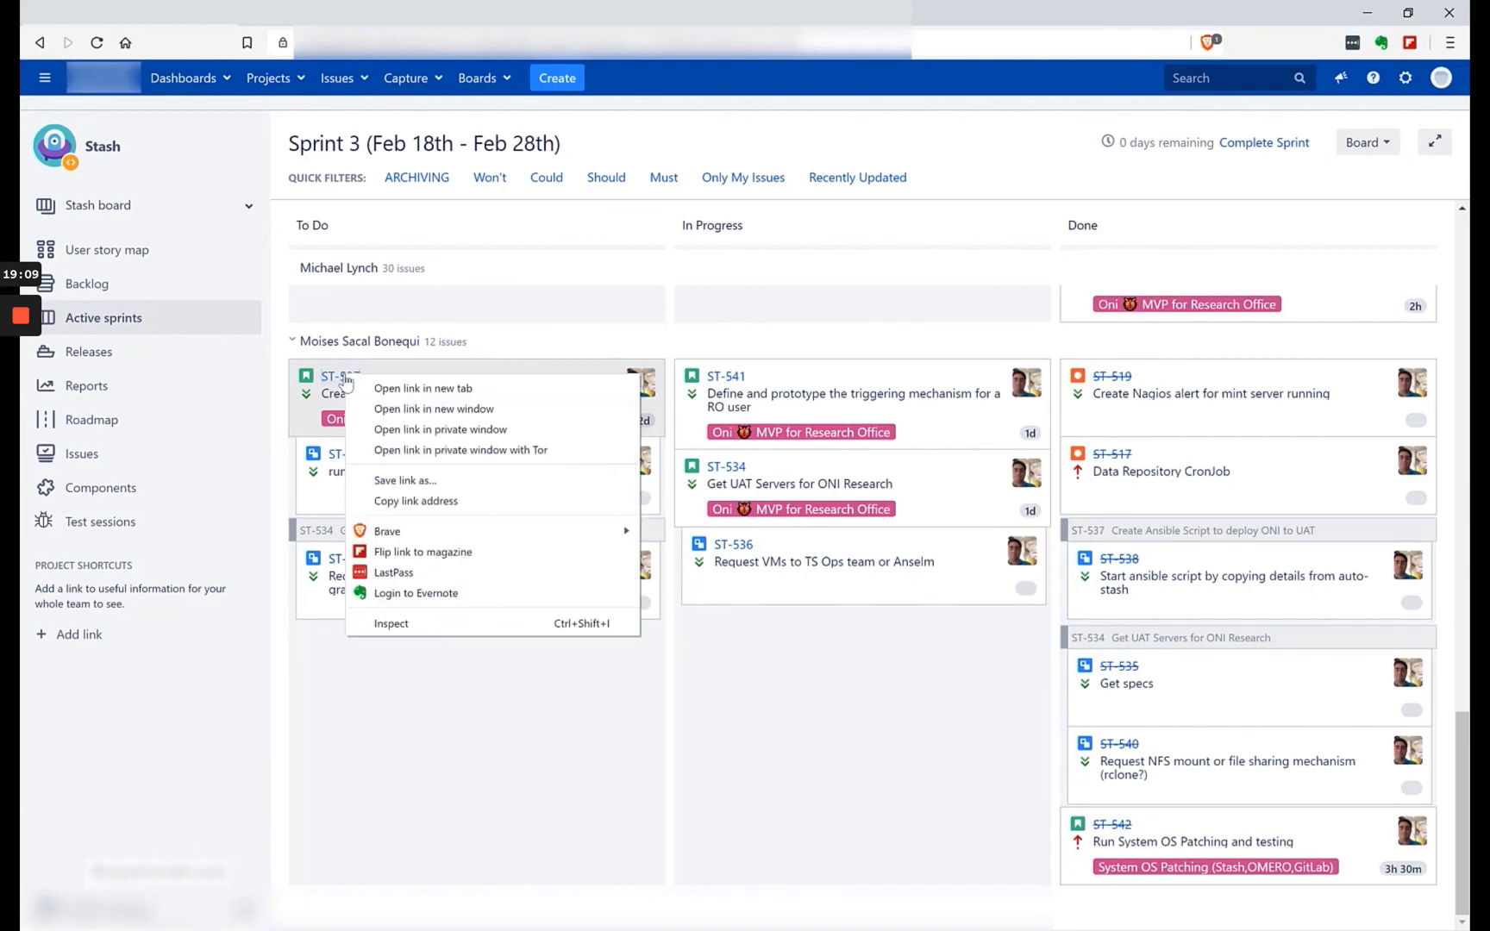
{"action": "left_click", "coordinate": [333, 382]}
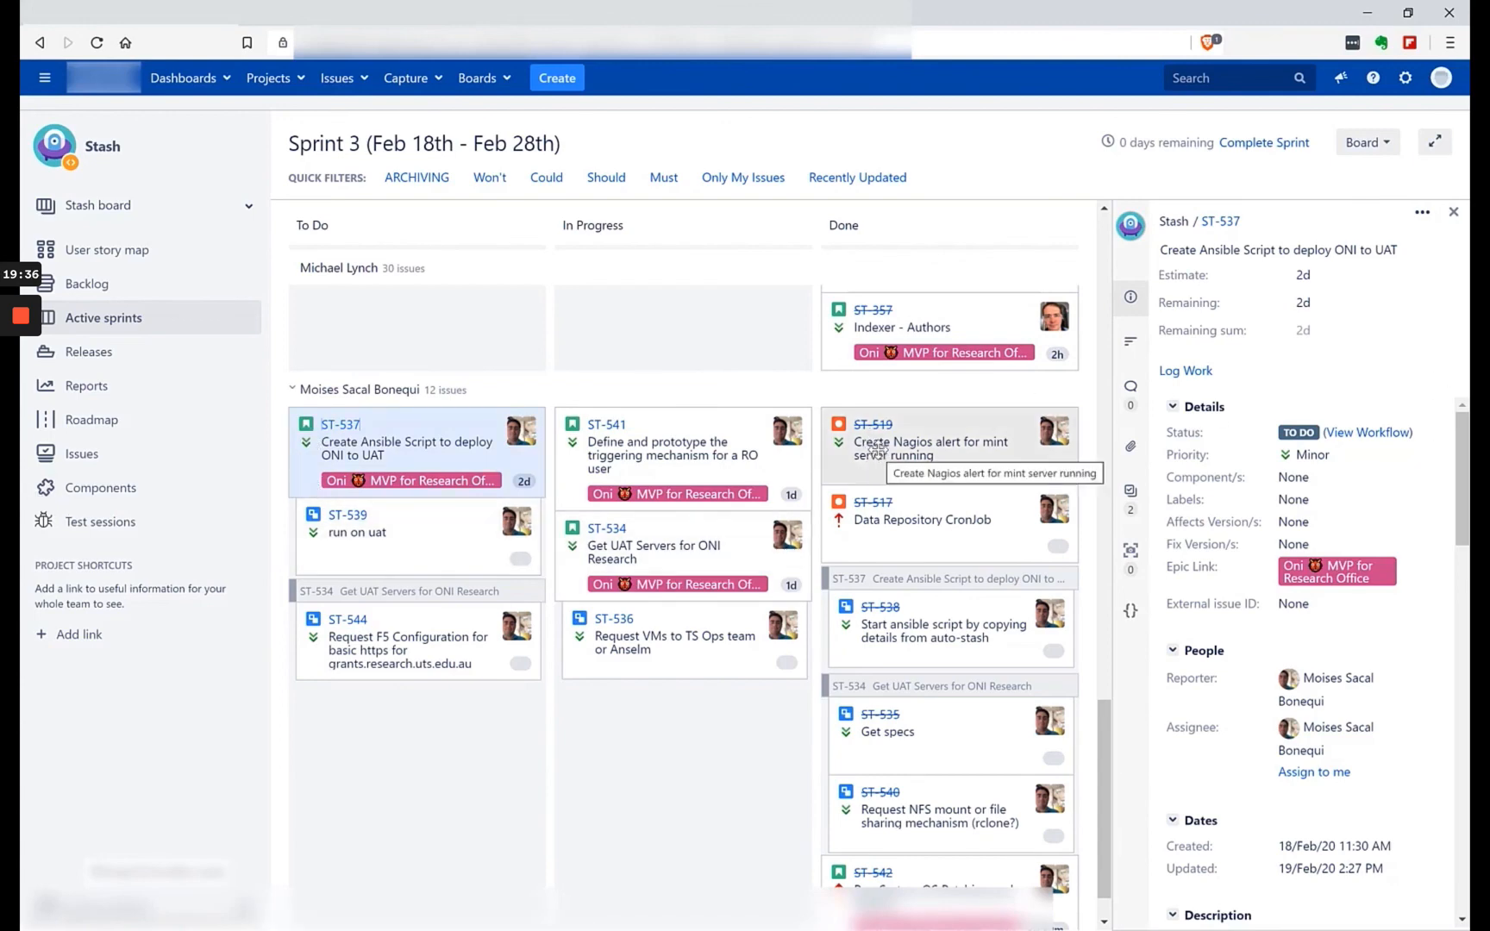
{"action": "left_click", "coordinate": [1452, 212]}
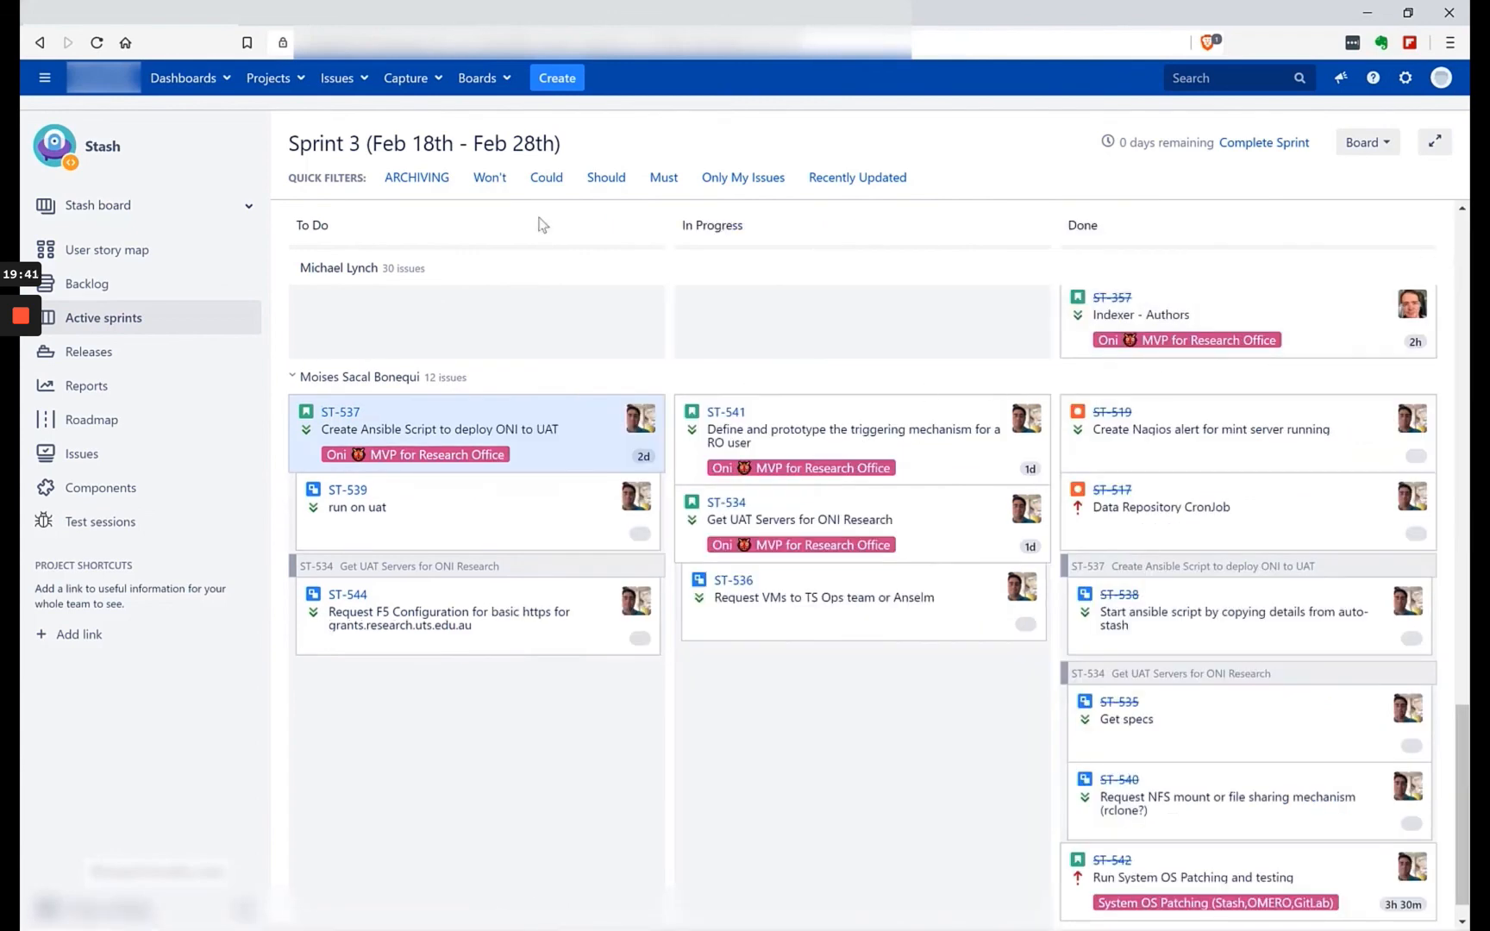
Review the new issue form's fields down to Remaining Estimate, cancel it, and return to the first assignee's swimlane.
{"action": "left_click", "coordinate": [571, 78]}
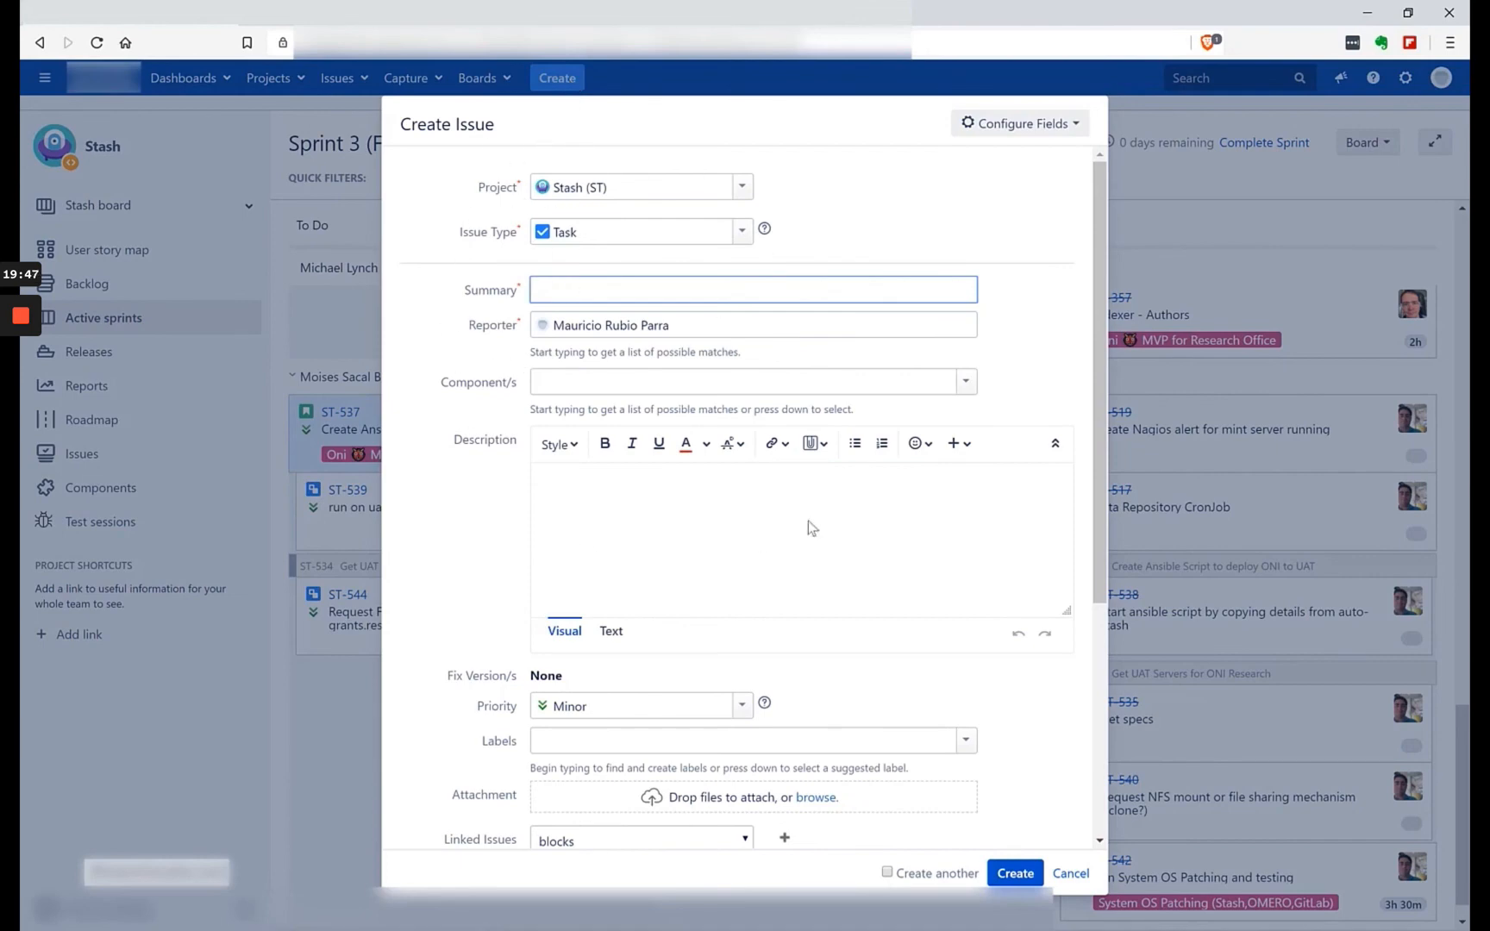
{"action": "scroll", "coordinate": [862, 495], "scroll_direction": "down", "scroll_amount": 3}
{"action": "scroll", "coordinate": [842, 500], "scroll_direction": "down", "scroll_amount": 2}
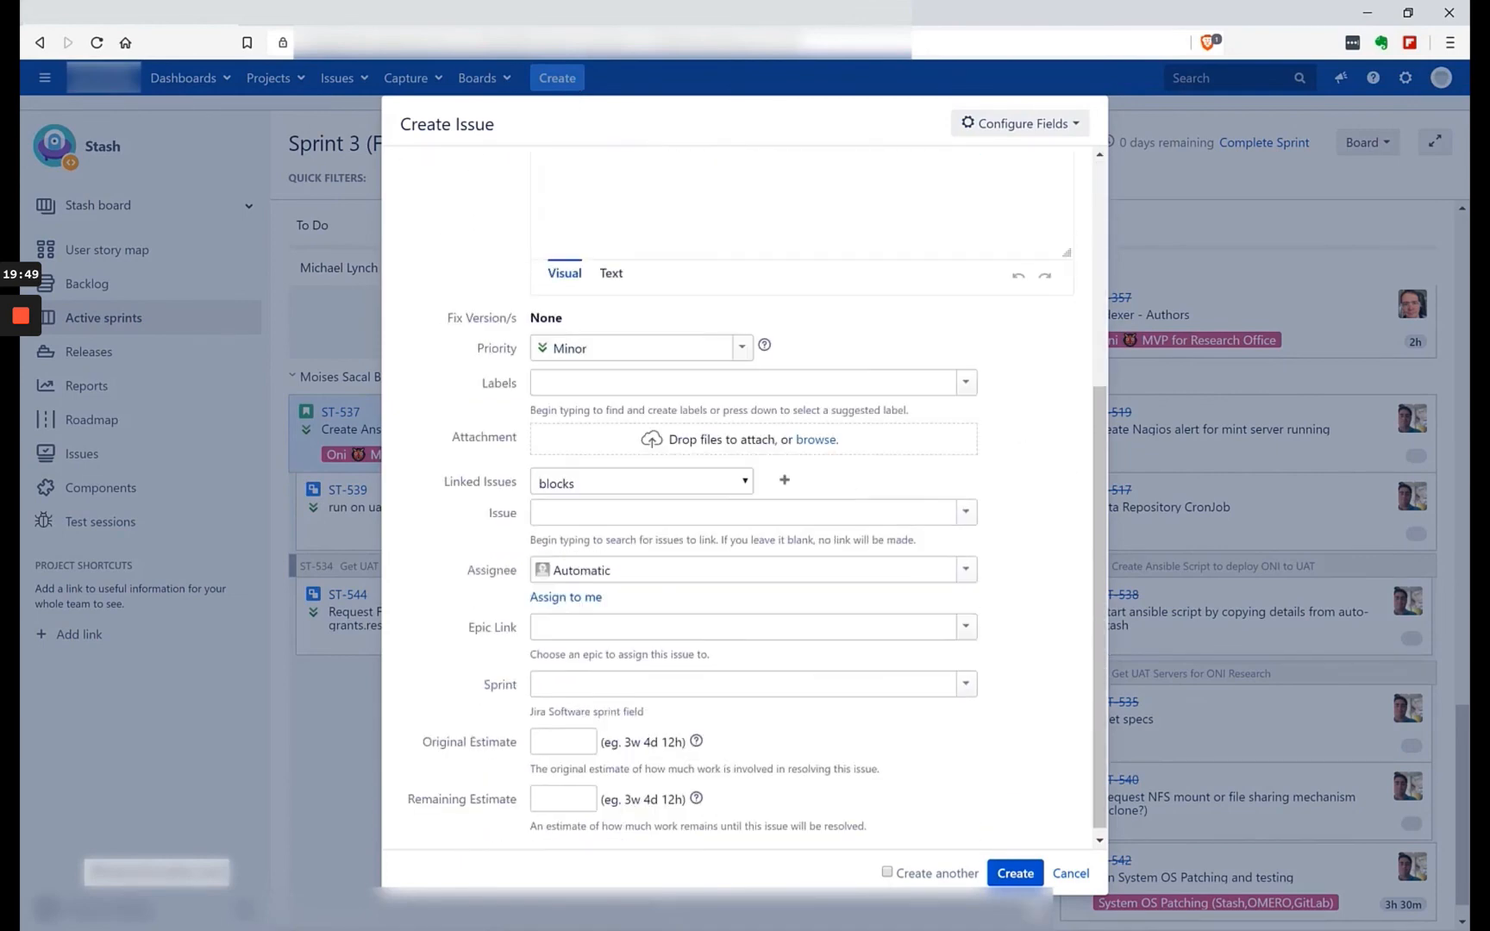
{"action": "left_click", "coordinate": [1067, 876]}
{"action": "scroll", "coordinate": [767, 702], "scroll_direction": "up", "scroll_amount": 15}
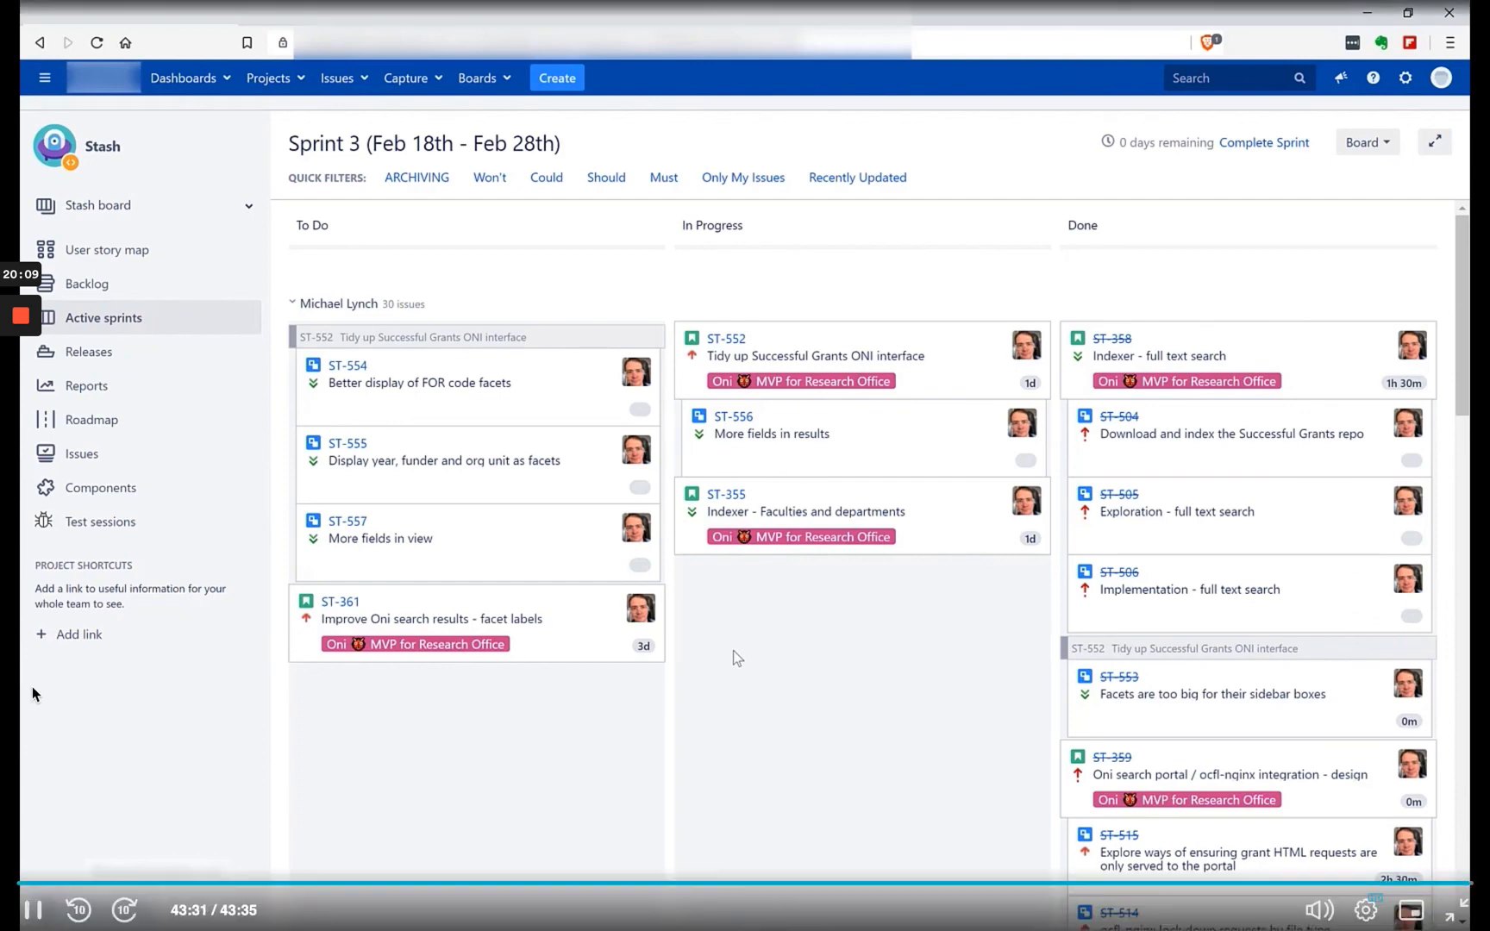
{"action": "mouse_move", "coordinate": [30, 384]}
{"action": "mouse_move", "coordinate": [24, 320]}
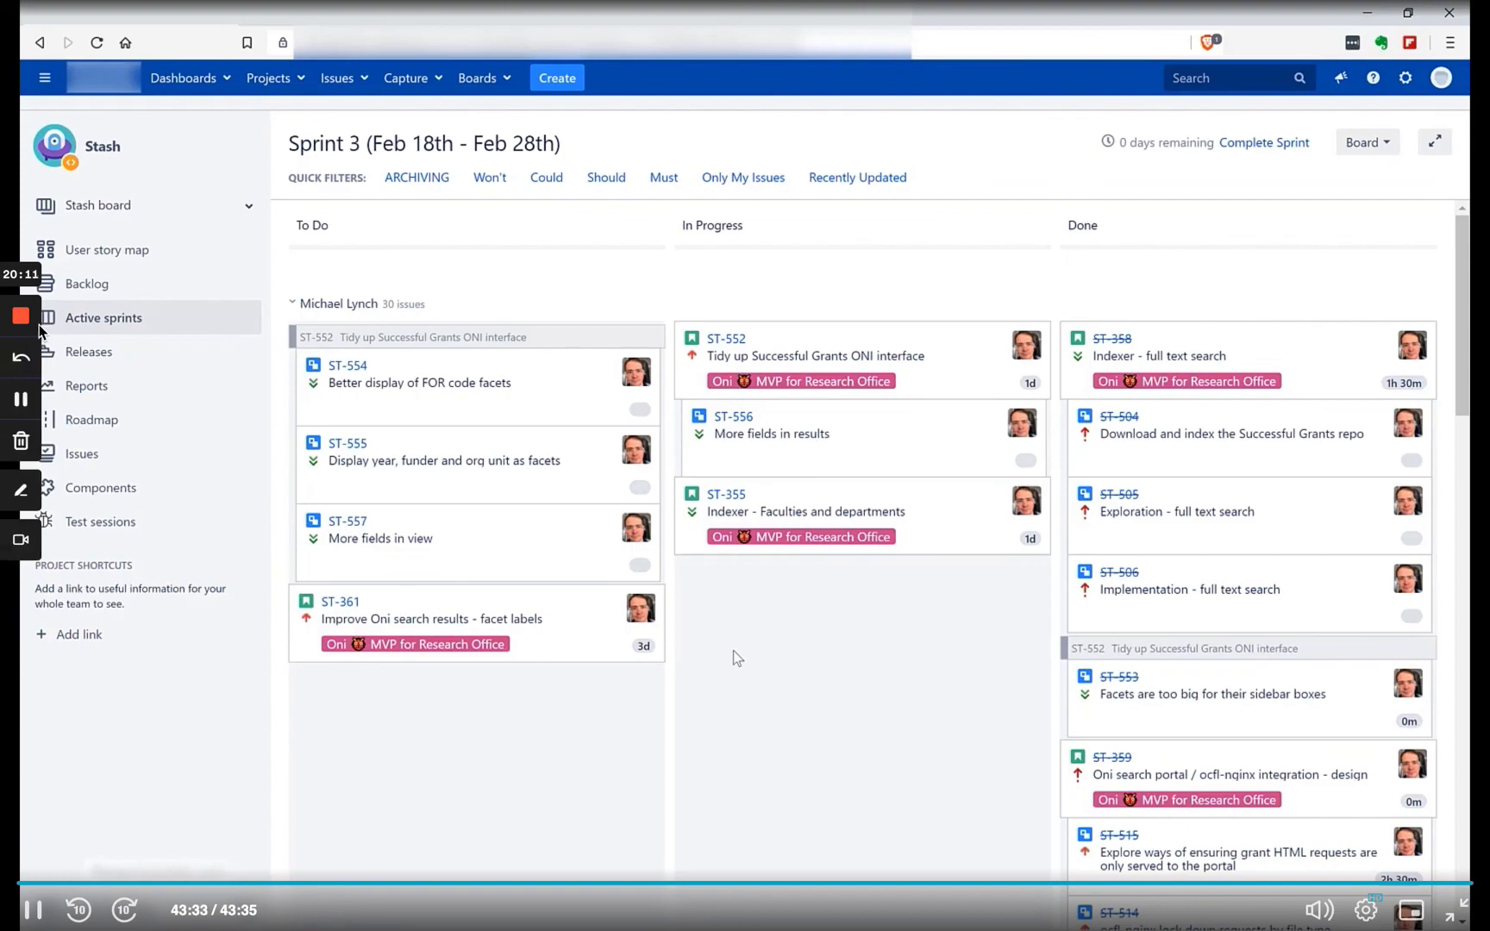